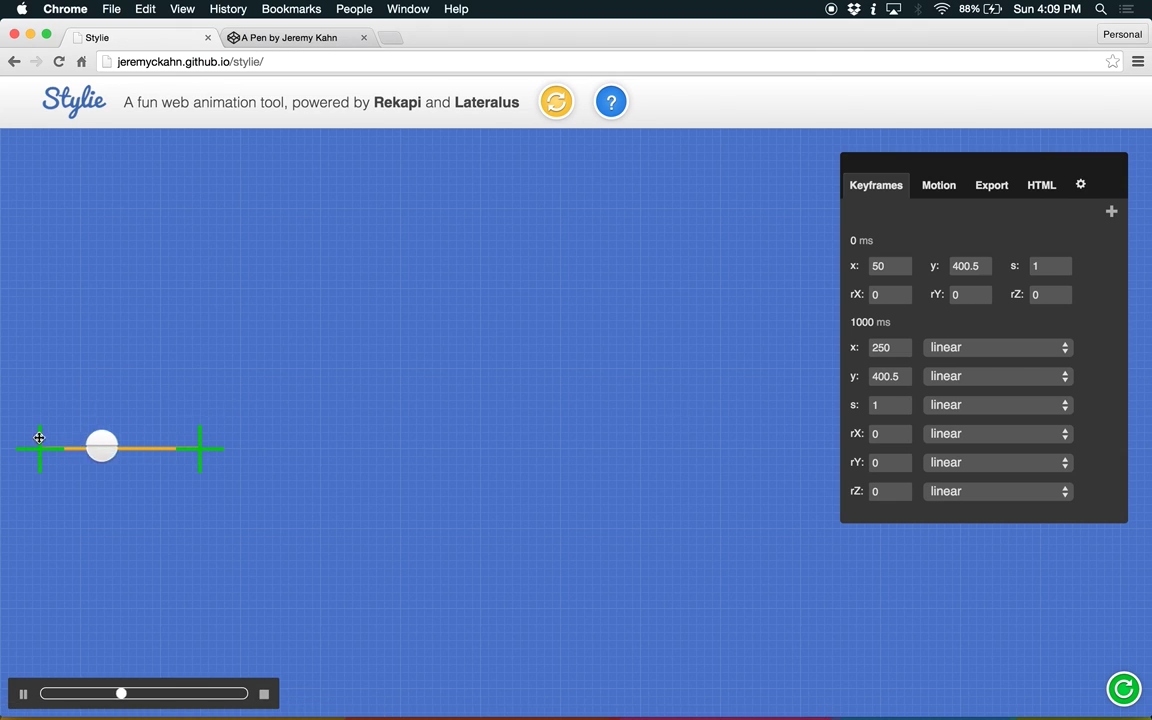
# Drag the path's start point to 267,146 and its end point to 472,350
pyautogui.moveTo(42, 453); pyautogui.dragTo(214, 248)
pyautogui.moveTo(202, 452); pyautogui.dragTo(381, 423)
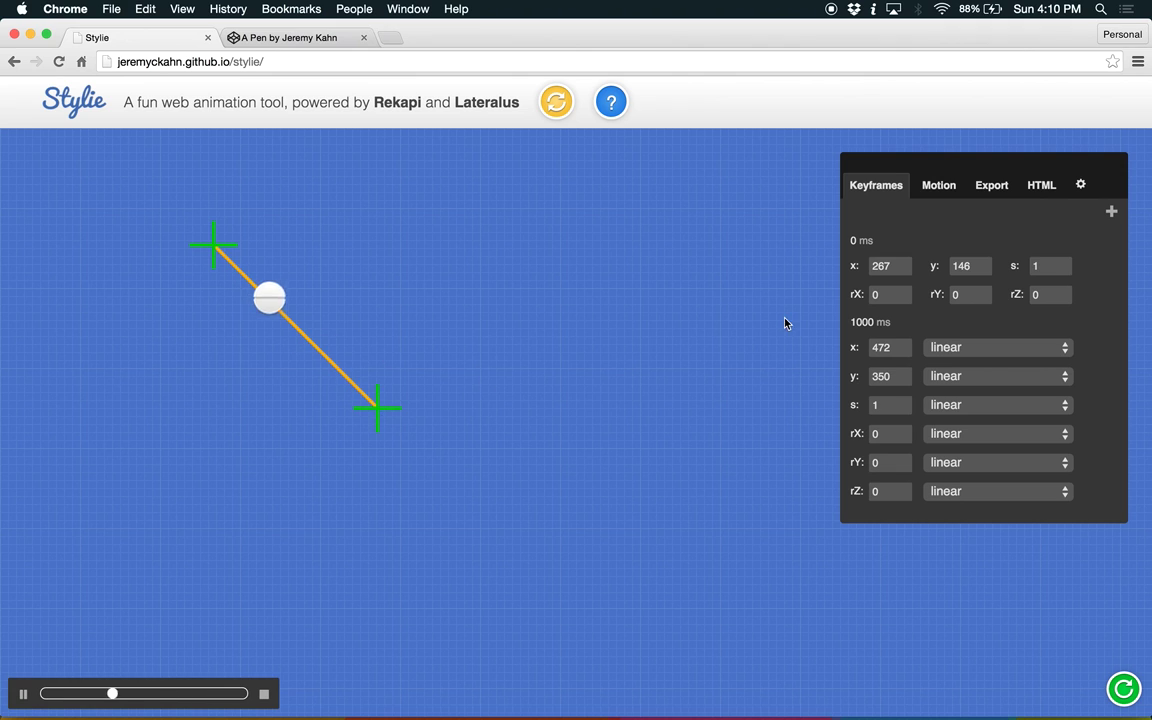
# Set the end keyframe to 3000 ms and move the path to run from 241,228 to 509,467
pyautogui.click(865, 328)
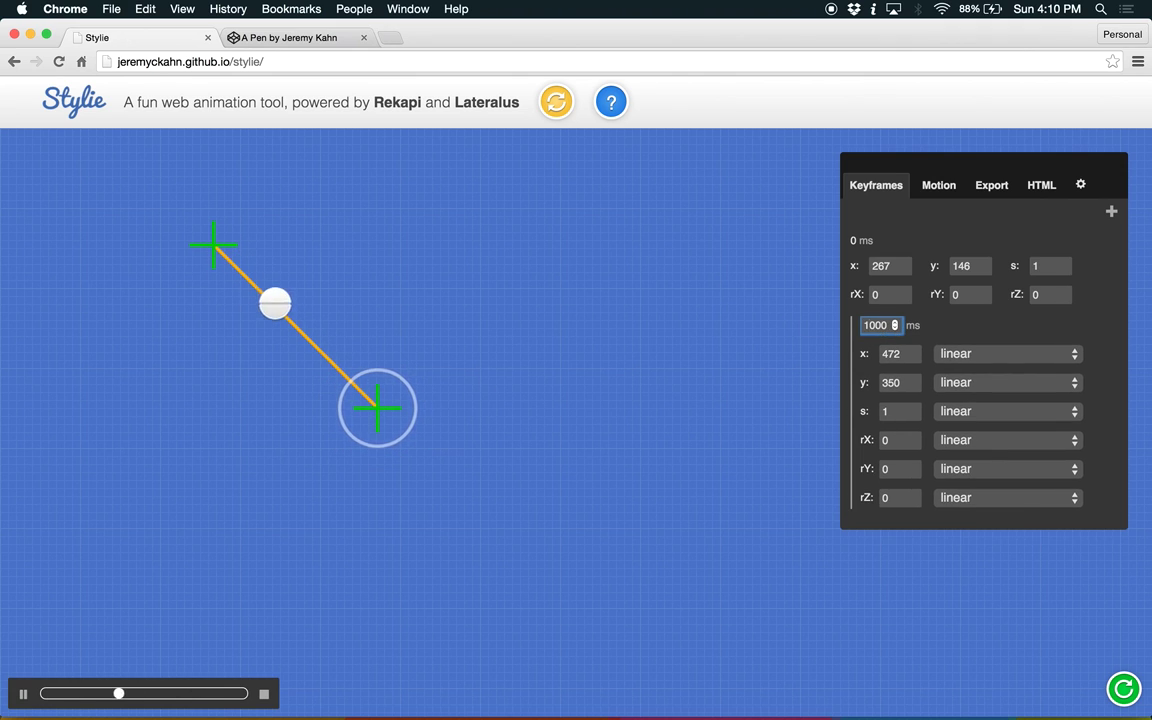
pyautogui.press('BackSpace')
pyautogui.write('3')
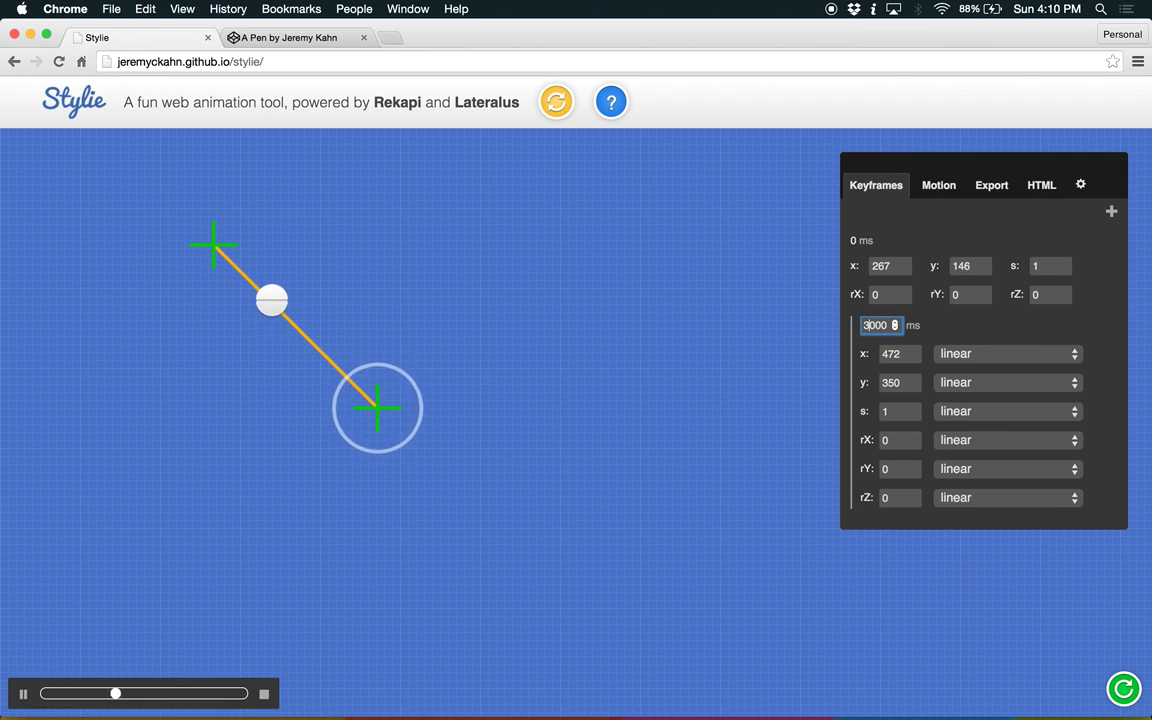
pyautogui.press('Return')
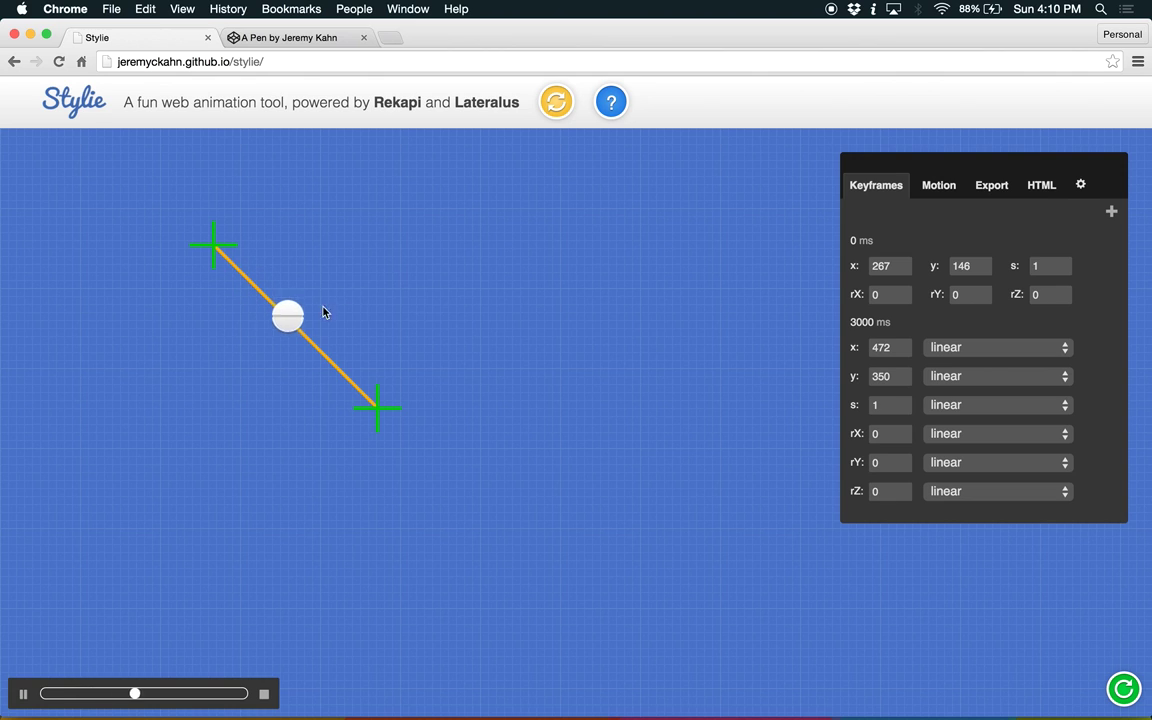
pyautogui.moveTo(220, 245); pyautogui.dragTo(199, 310)
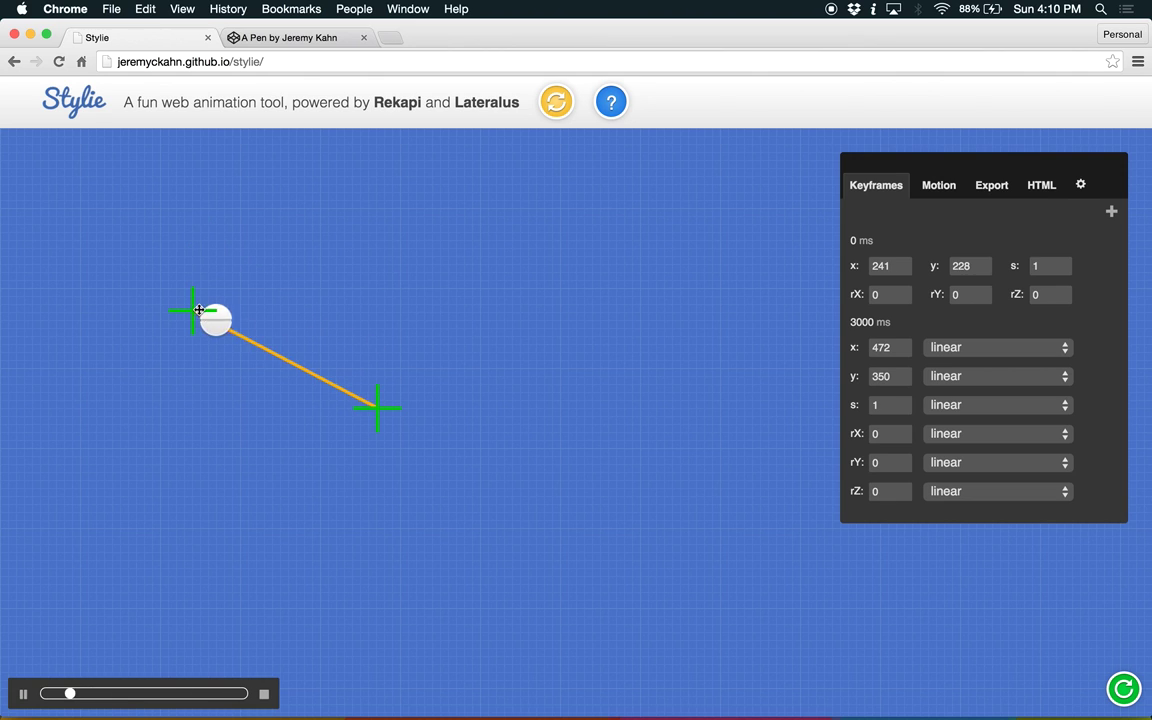
pyautogui.moveTo(371, 420); pyautogui.dragTo(400, 511)
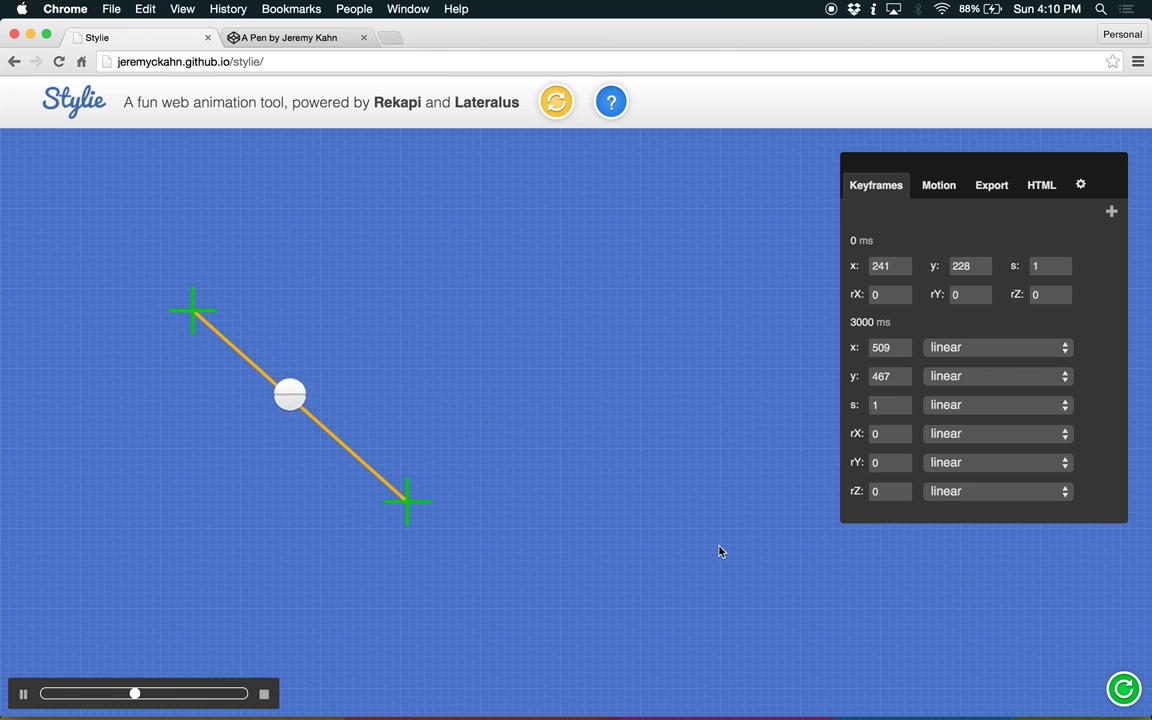
# Rotate the start keyframe to -32, -205, -47 and the end keyframe to -32, 94, 49
pyautogui.click(1127, 690)
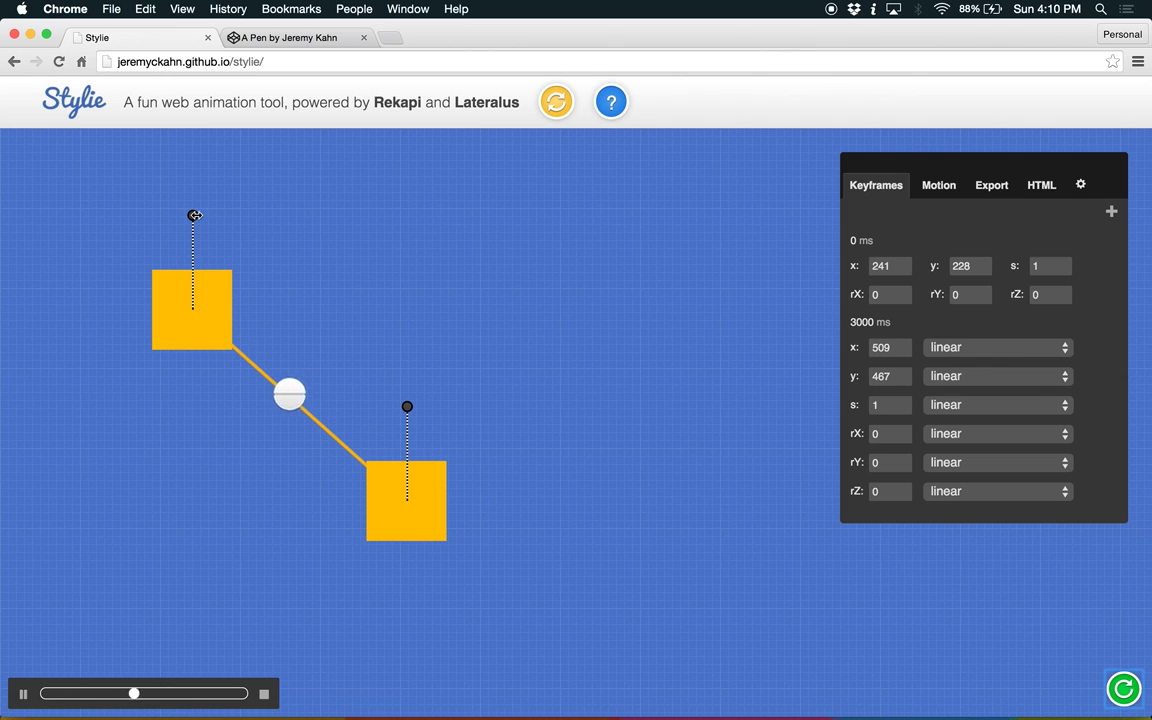
pyautogui.moveTo(194, 215); pyautogui.dragTo(195, 178)
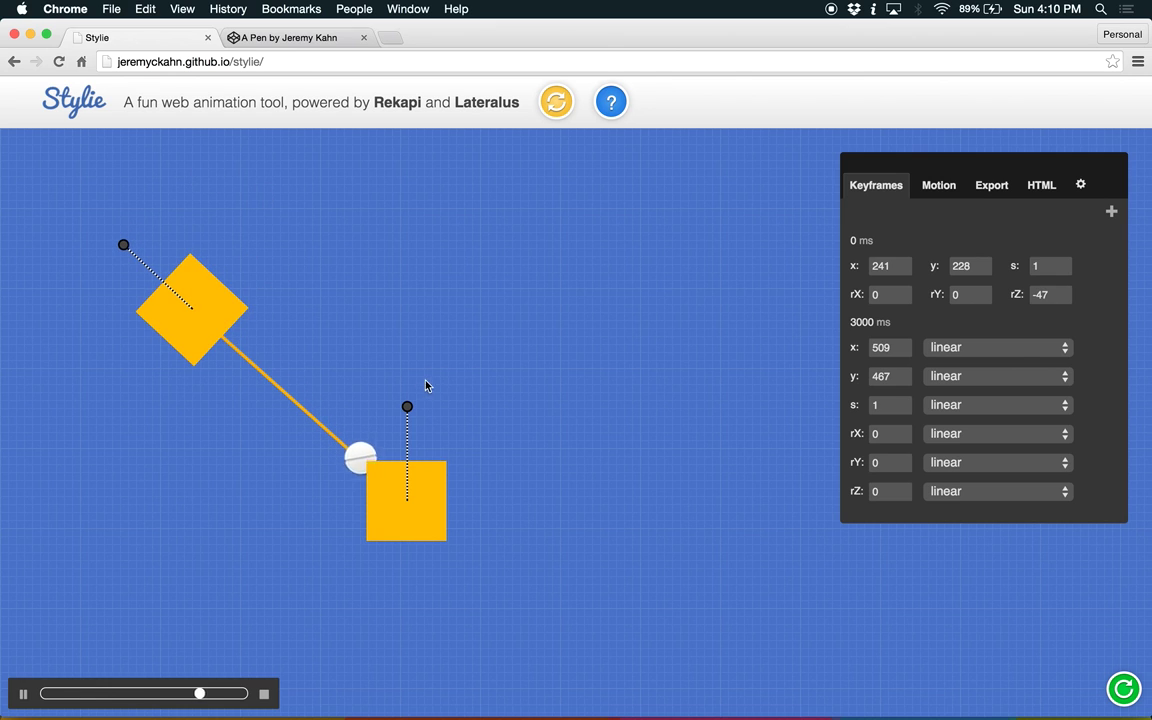
pyautogui.moveTo(409, 405); pyautogui.dragTo(476, 439)
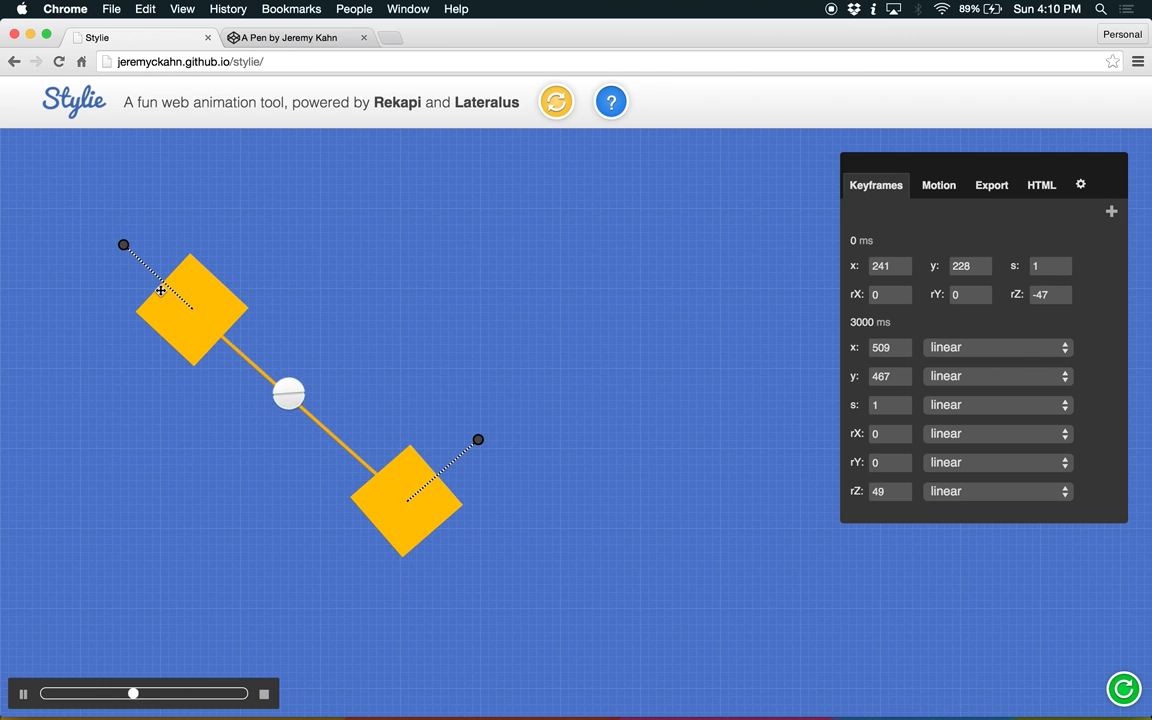
pyautogui.moveTo(204, 293); pyautogui.dragTo(40, 318)
pyautogui.moveTo(412, 497); pyautogui.dragTo(487, 520)
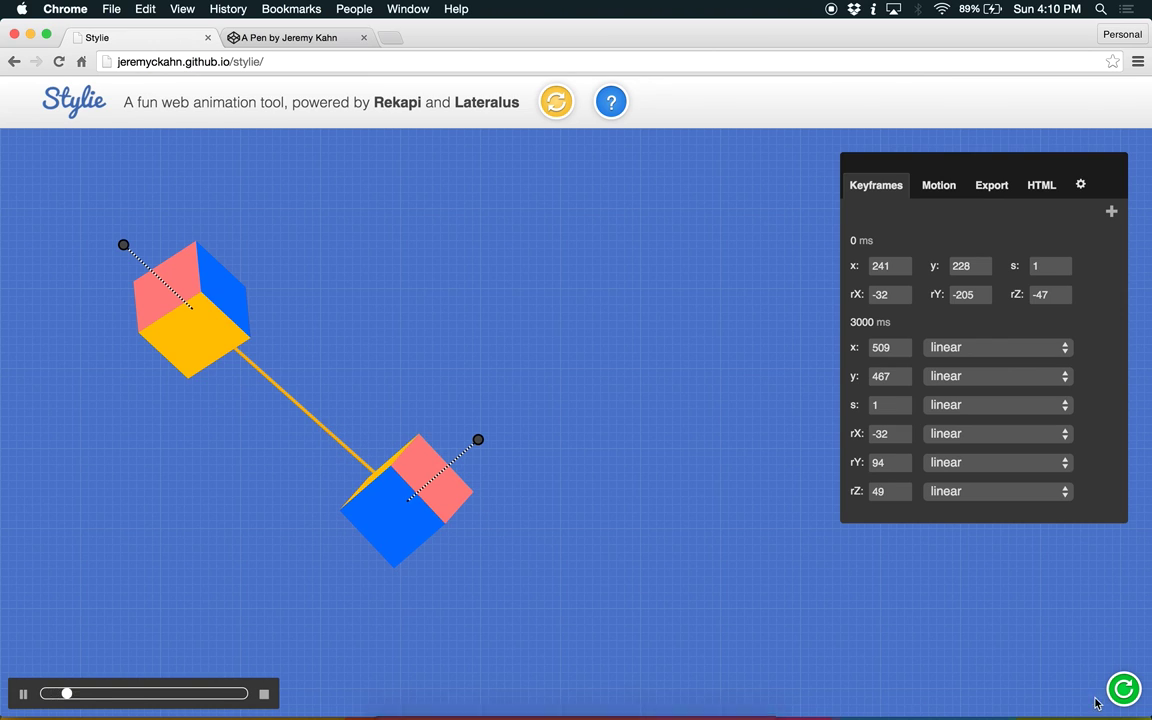
pyautogui.click(1126, 691)
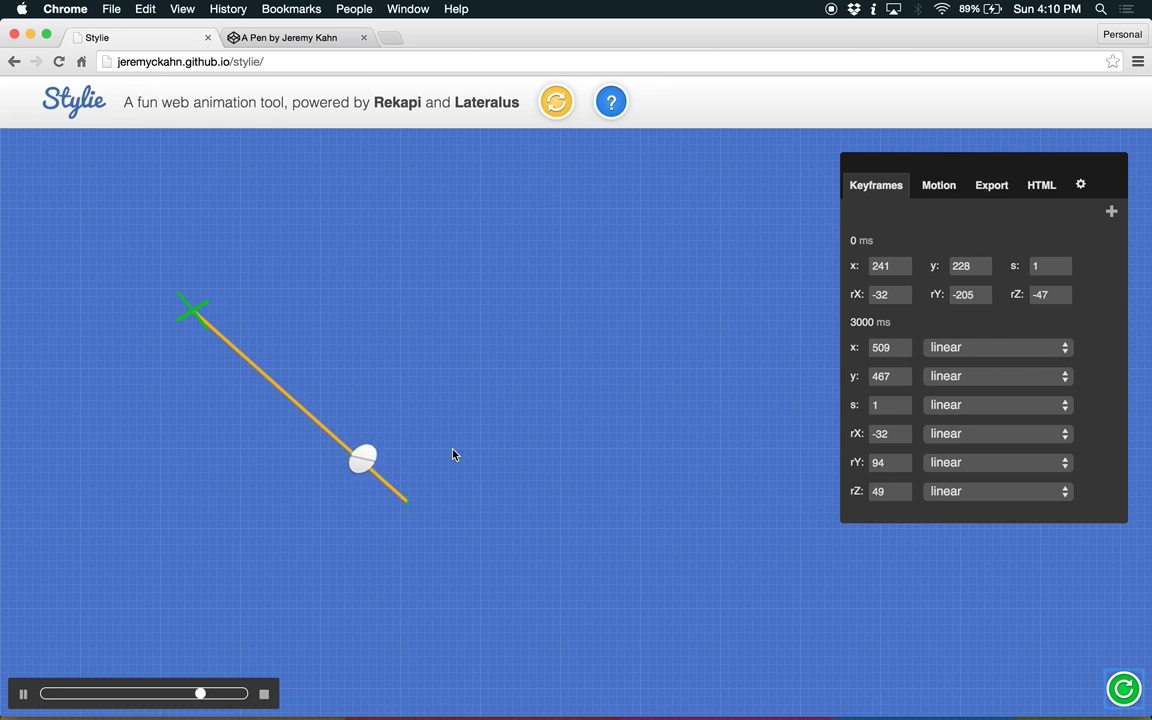
# Scroll over the end keyframe's cube to set its scale to 1.800
pyautogui.click(1126, 689)
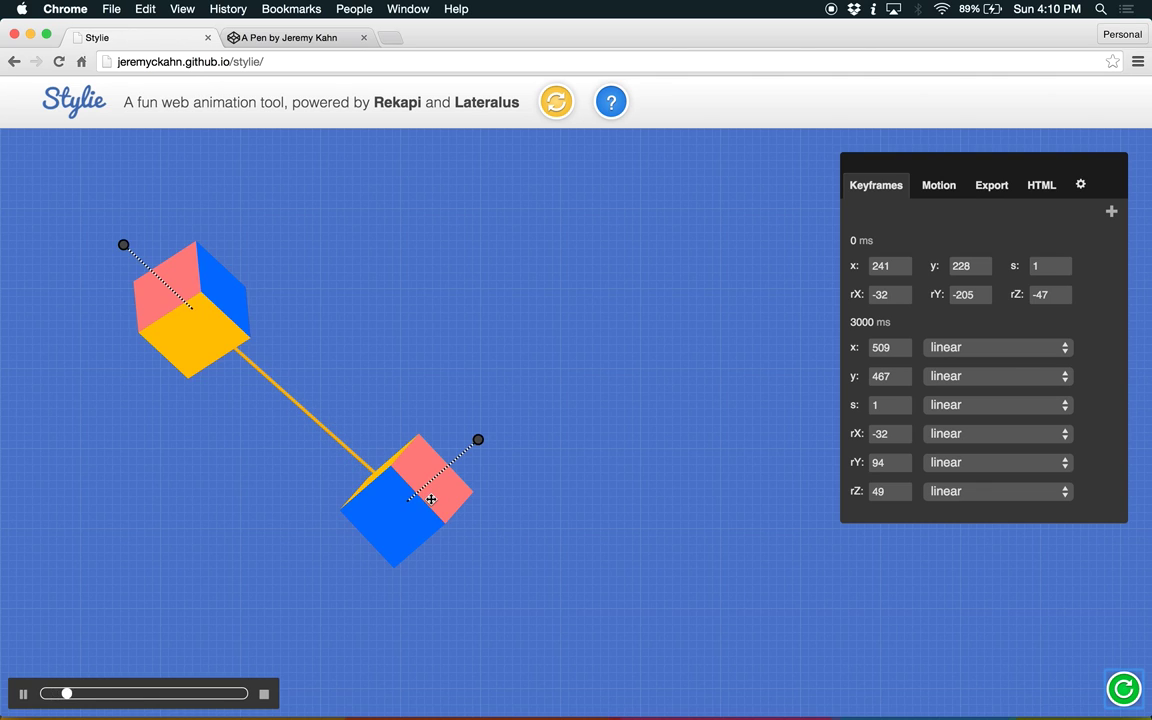
pyautogui.scroll(-10, 414, 500)
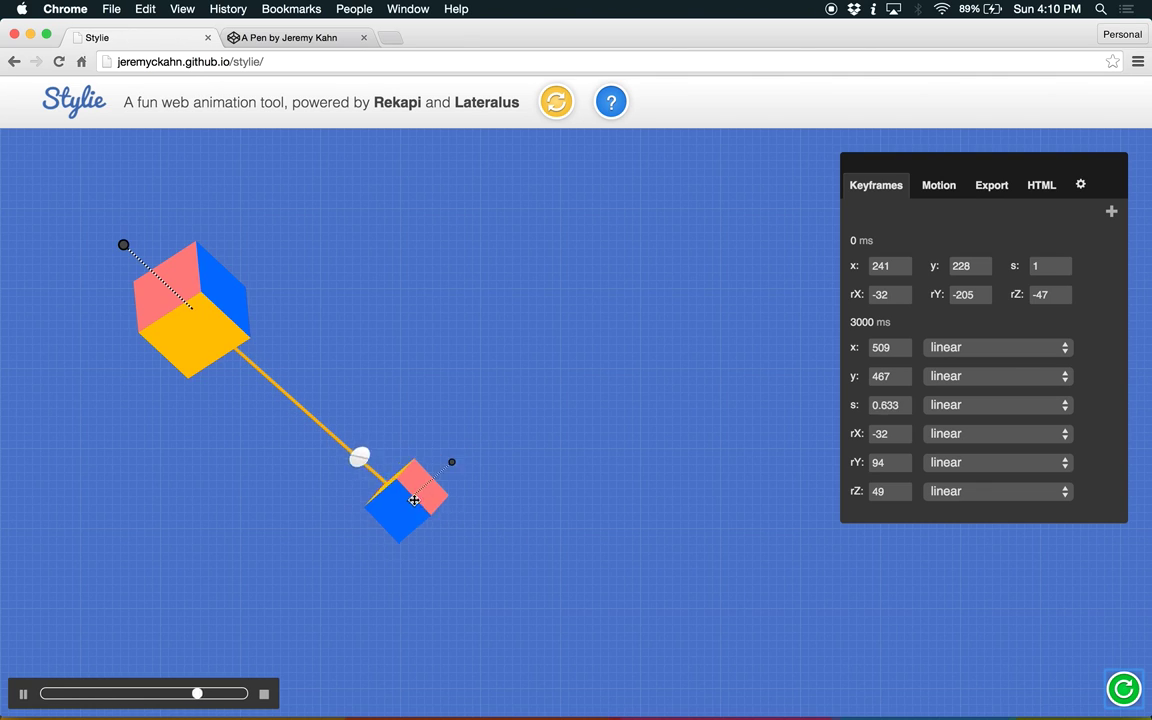
pyautogui.scroll(20, 414, 500)
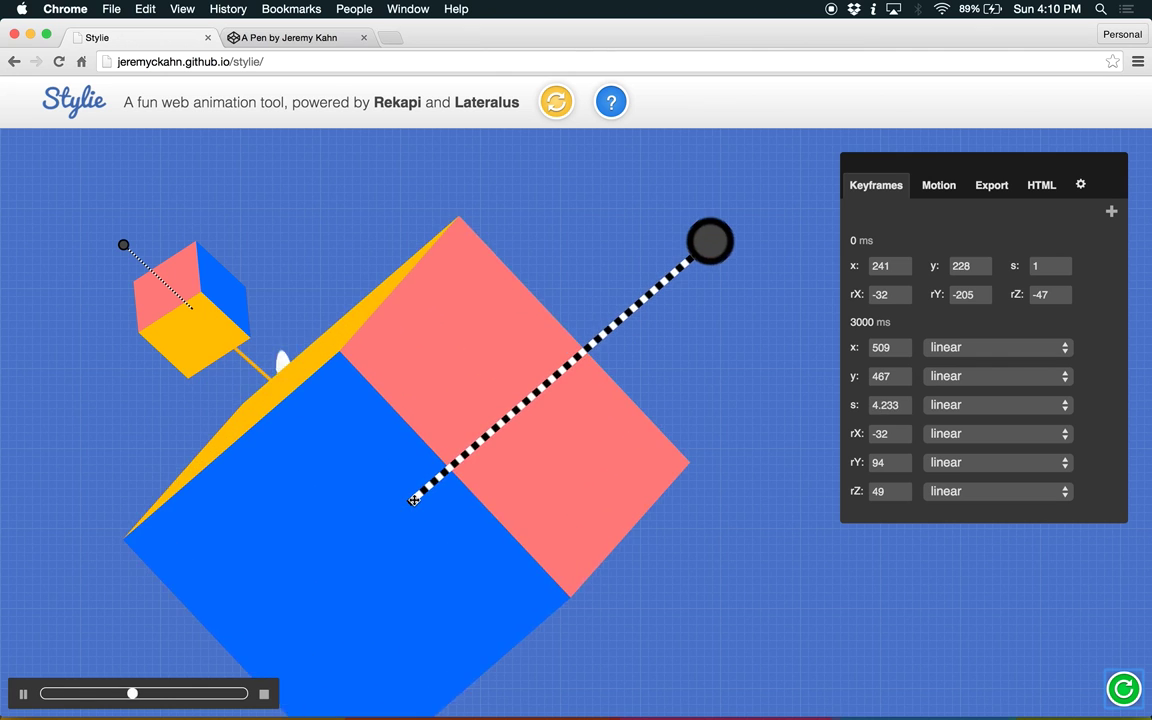
pyautogui.scroll(-14, 414, 500)
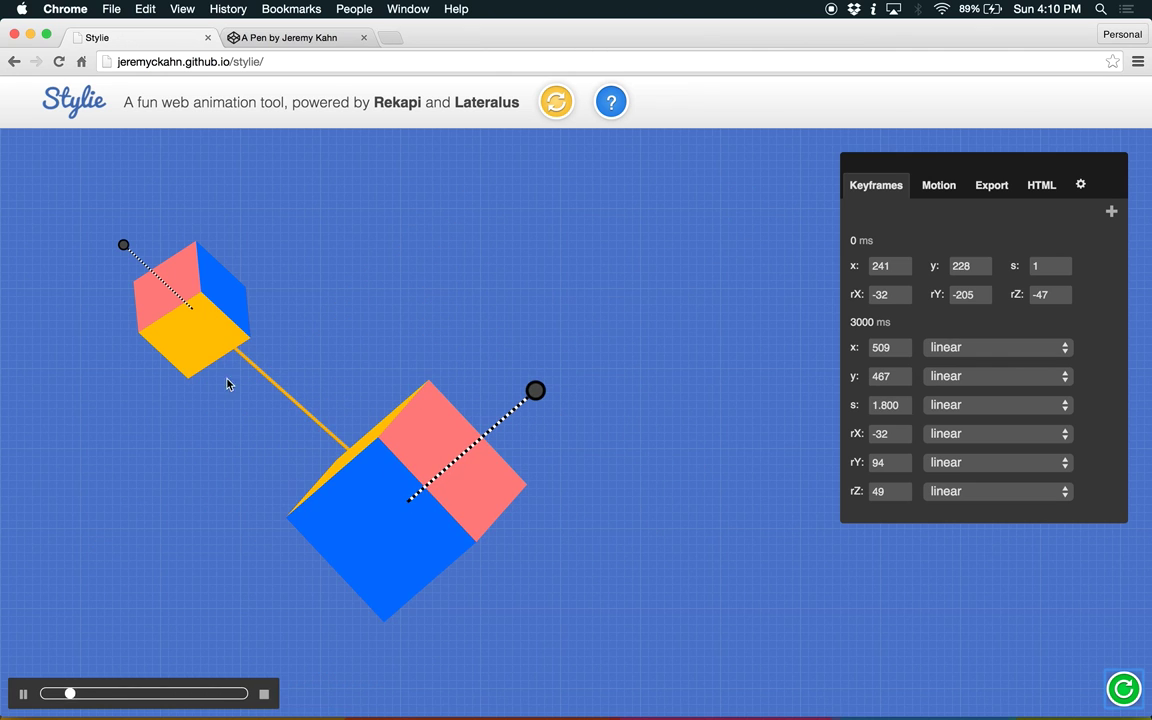
pyautogui.scroll(8, 202, 308)
pyautogui.scroll(-20, 202, 308)
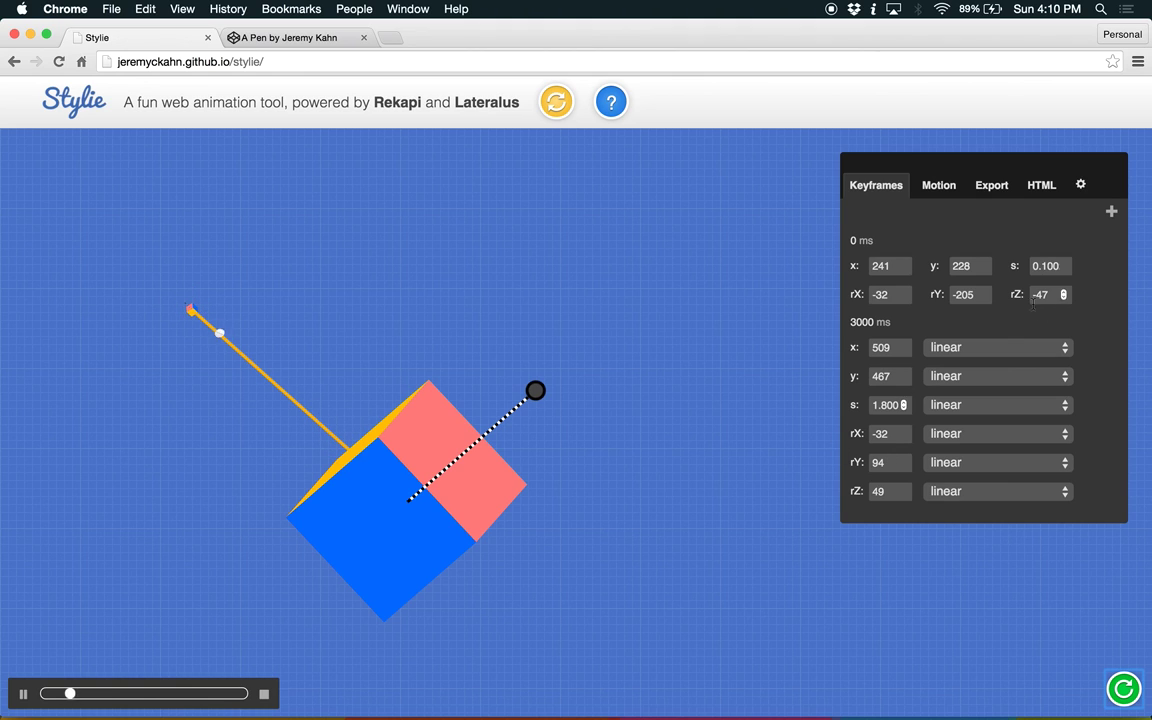
# Set the start keyframe's scale field to 0
pyautogui.doubleClick(1046, 265)
pyautogui.write('1')
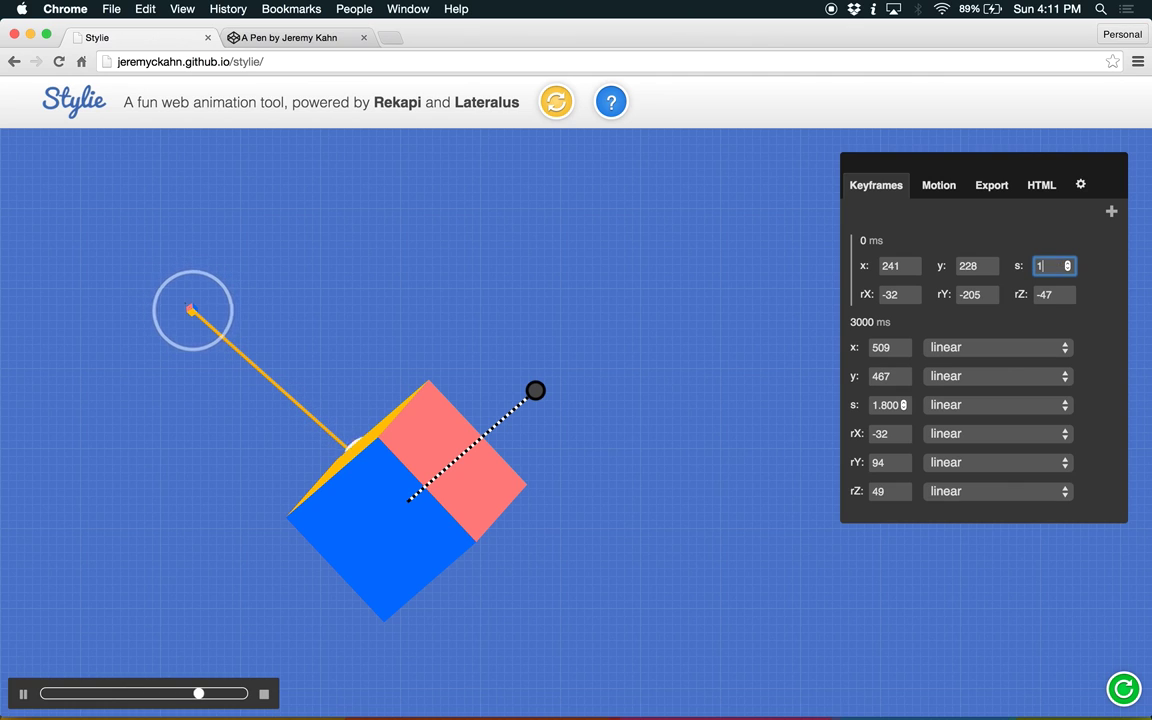
pyautogui.press('BackSpace')
pyautogui.write('0')
pyautogui.click(736, 259)
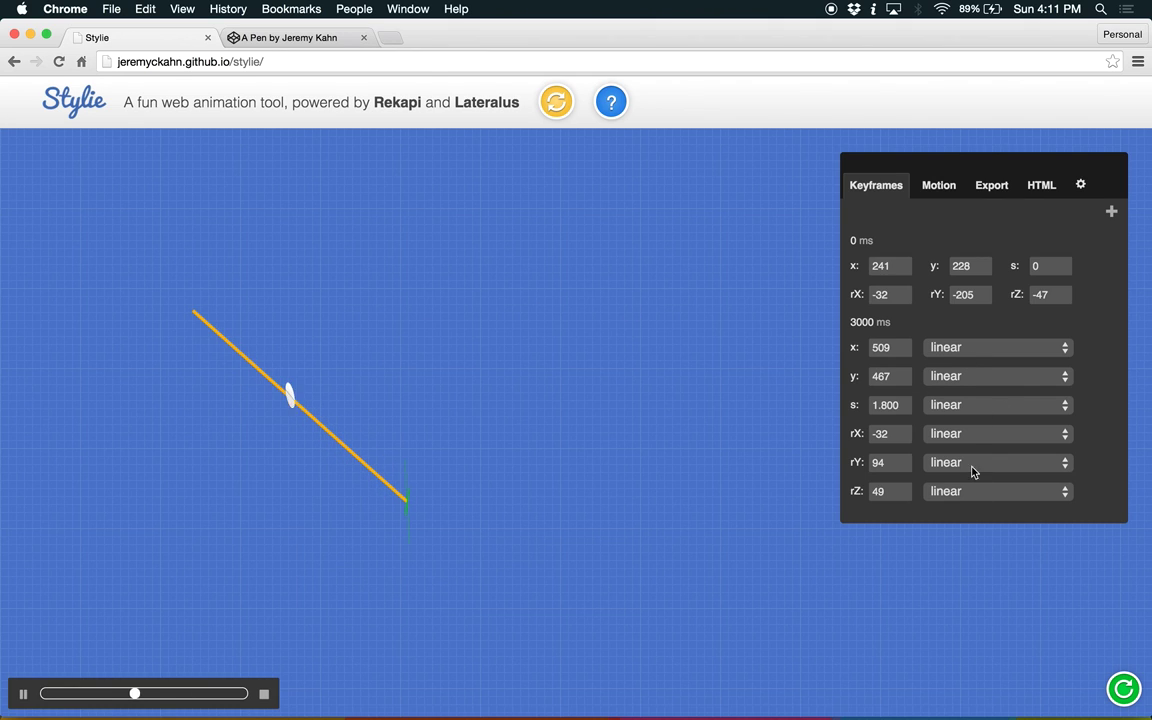
# Give the scale change easeInOutQuad easing and move the end keyframe to 800 ms
pyautogui.click(963, 405)
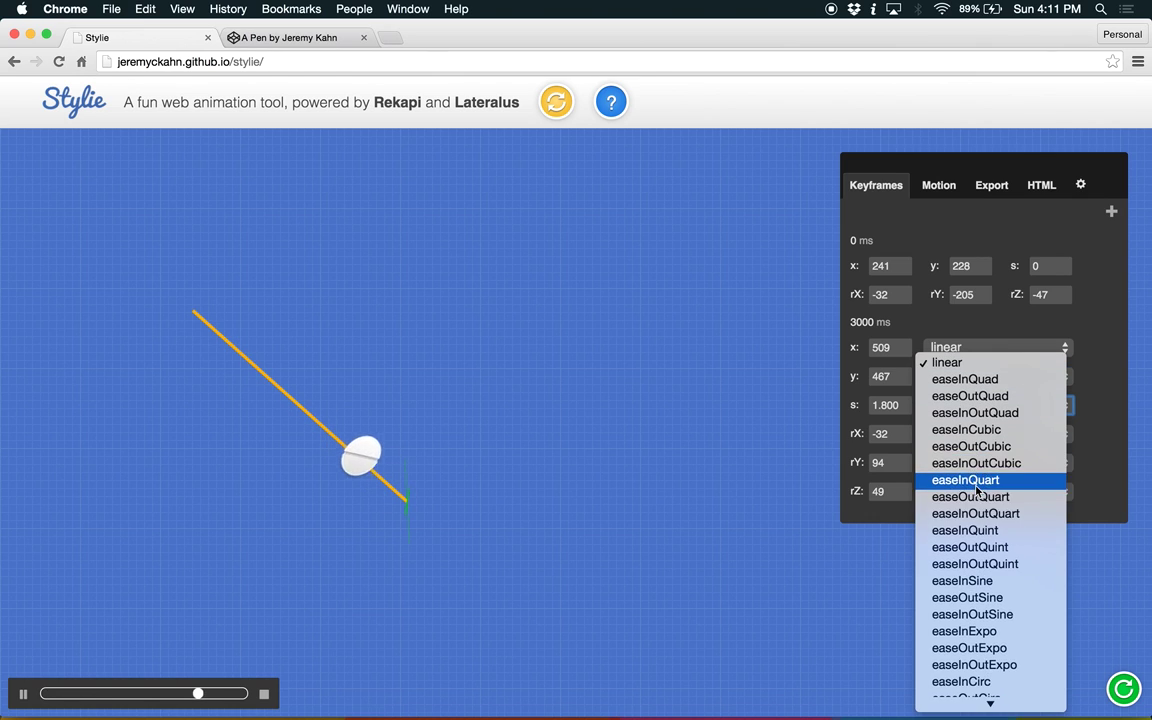
pyautogui.click(962, 413)
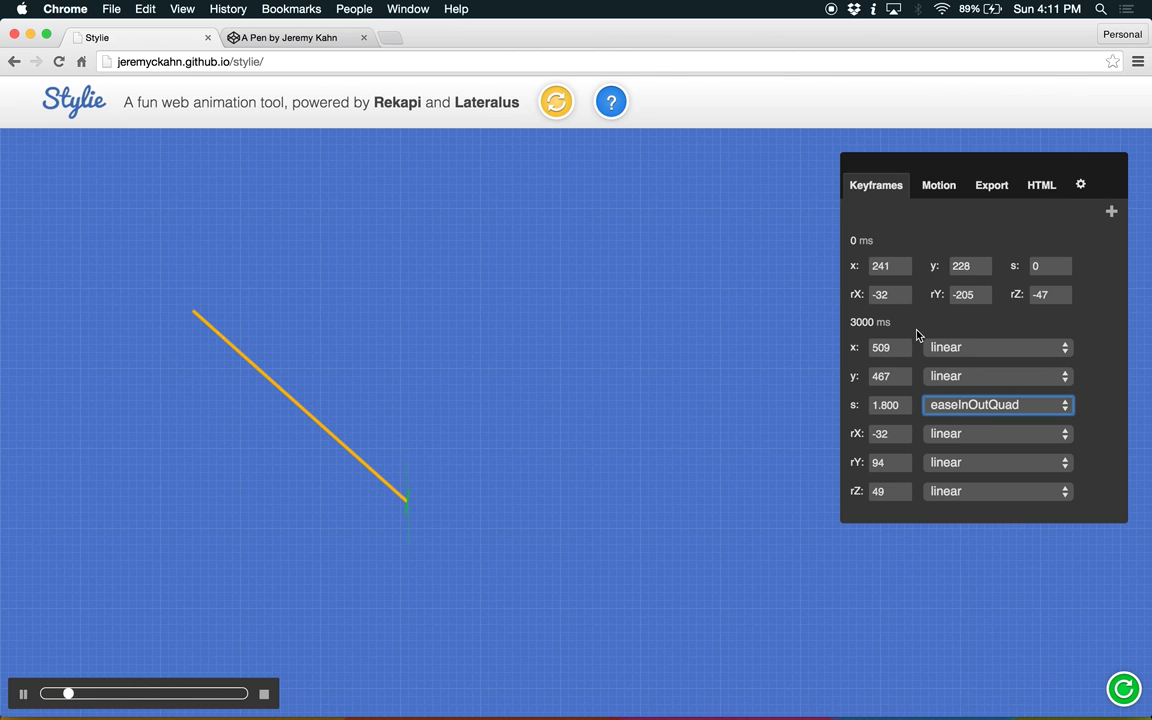
pyautogui.click(864, 321)
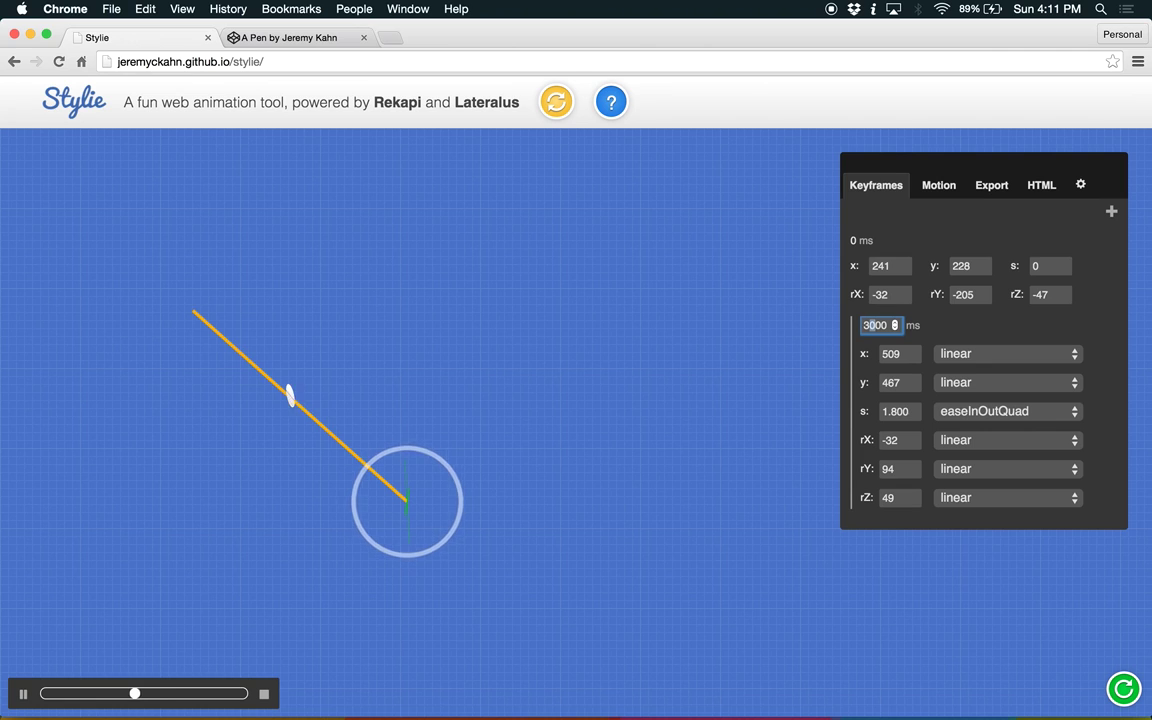
pyautogui.write('800')
pyautogui.click(670, 348)
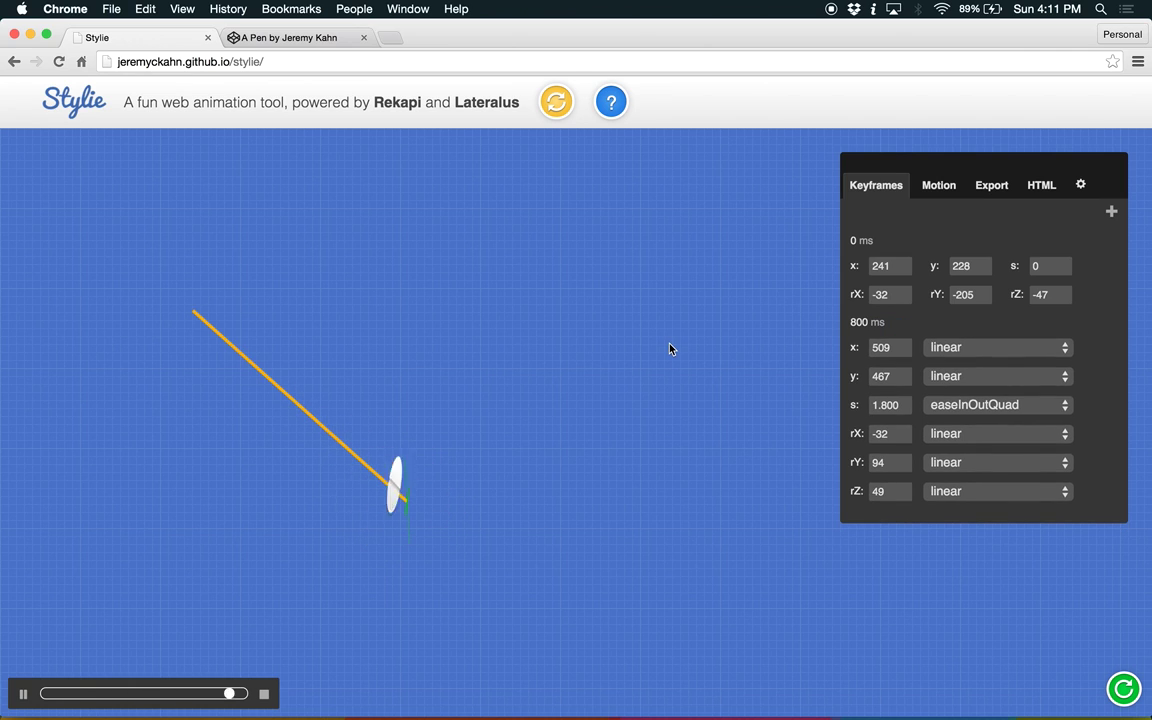
# Reset the animation to its defaults and reposition the start and end points
pyautogui.click(557, 104)
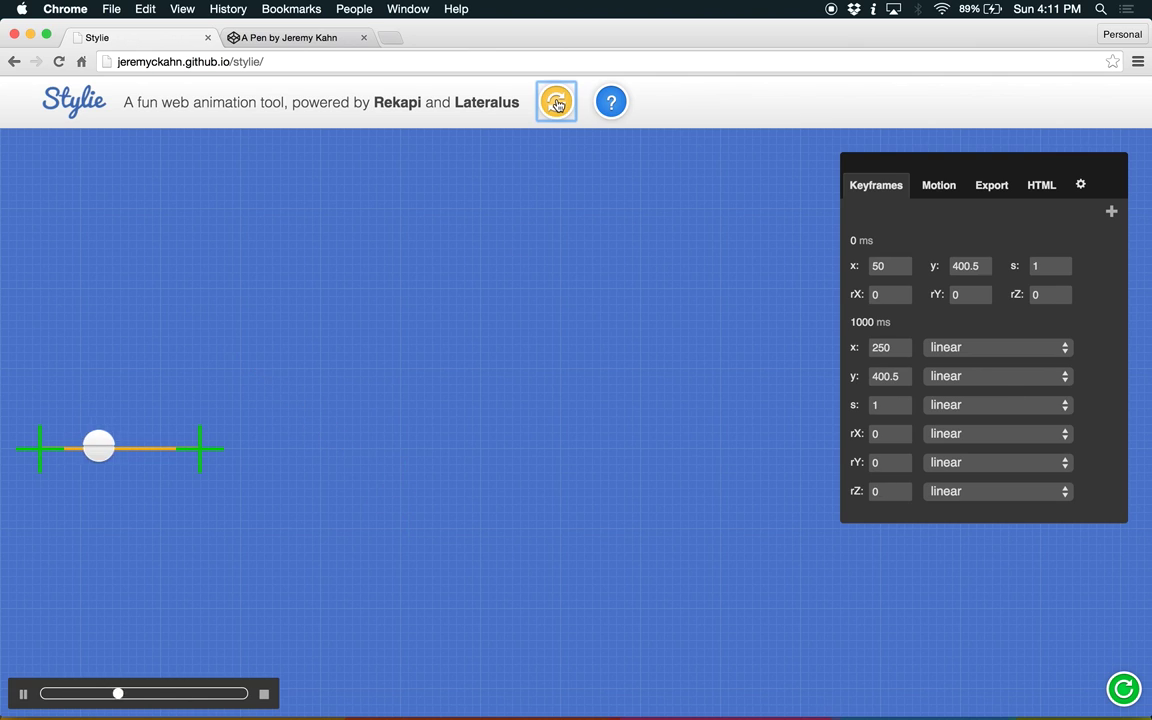
pyautogui.moveTo(201, 453); pyautogui.dragTo(295, 489)
pyautogui.moveTo(37, 446); pyautogui.dragTo(136, 302)
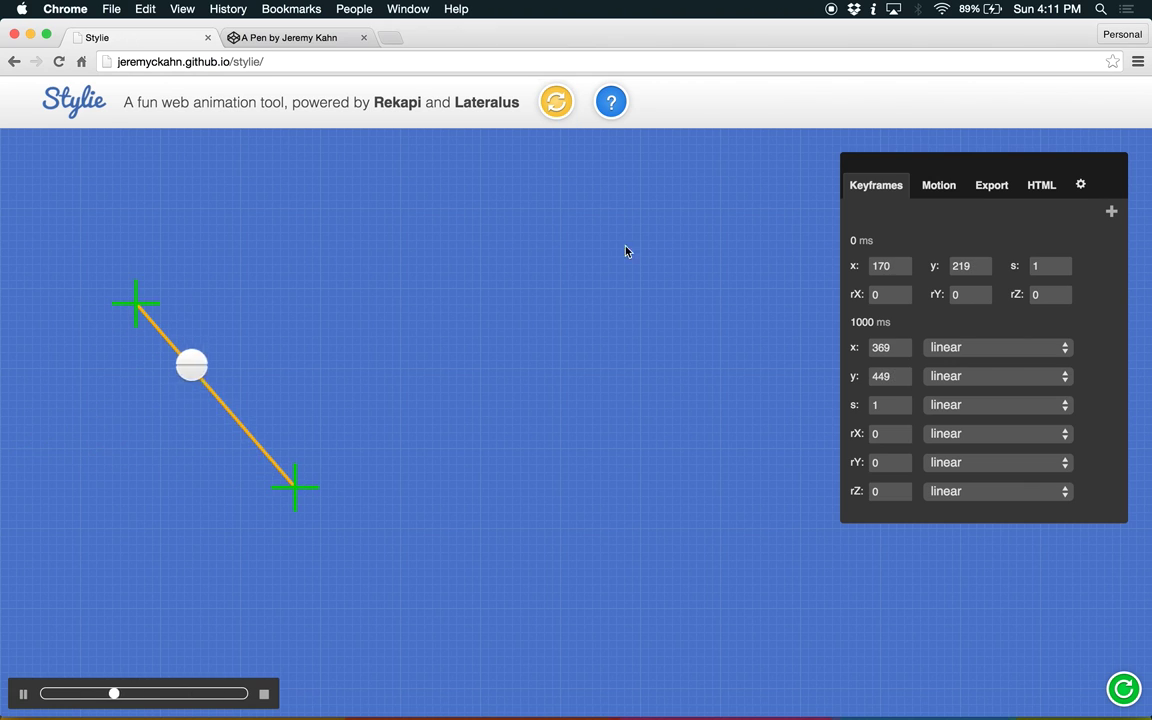
# Add a keyframe and arrange the points in a zigzag through 129,103, 455,220 and 210,430
pyautogui.click(1108, 212)
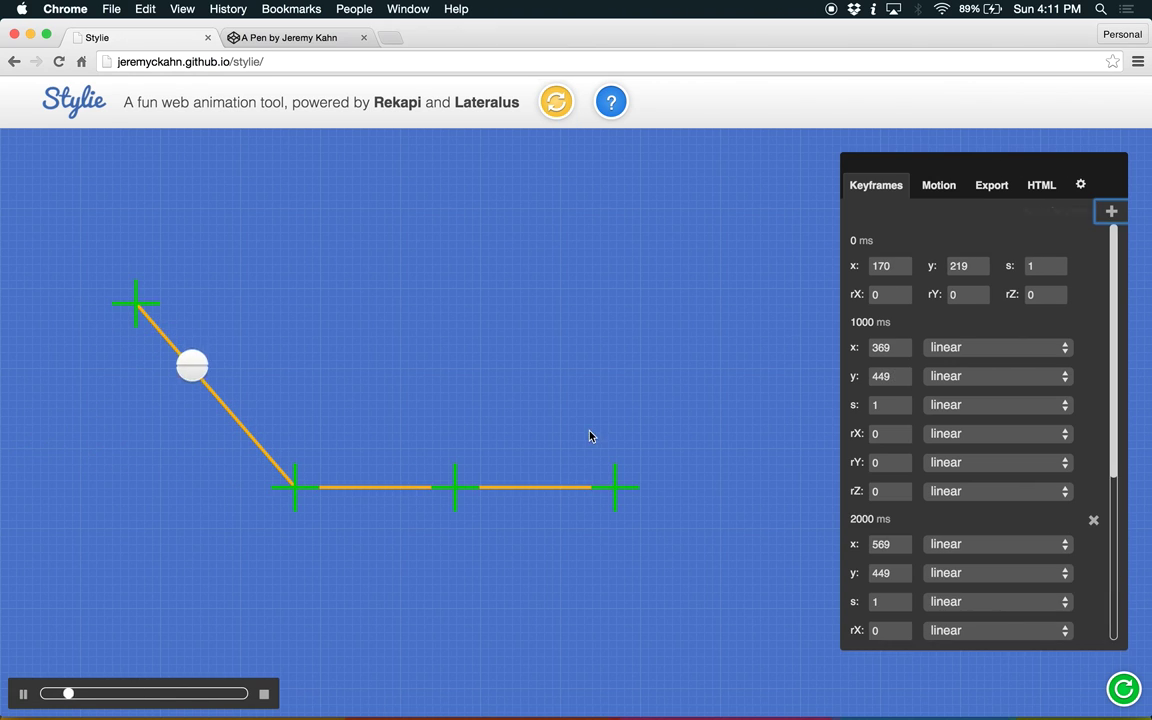
pyautogui.moveTo(145, 310); pyautogui.dragTo(112, 217)
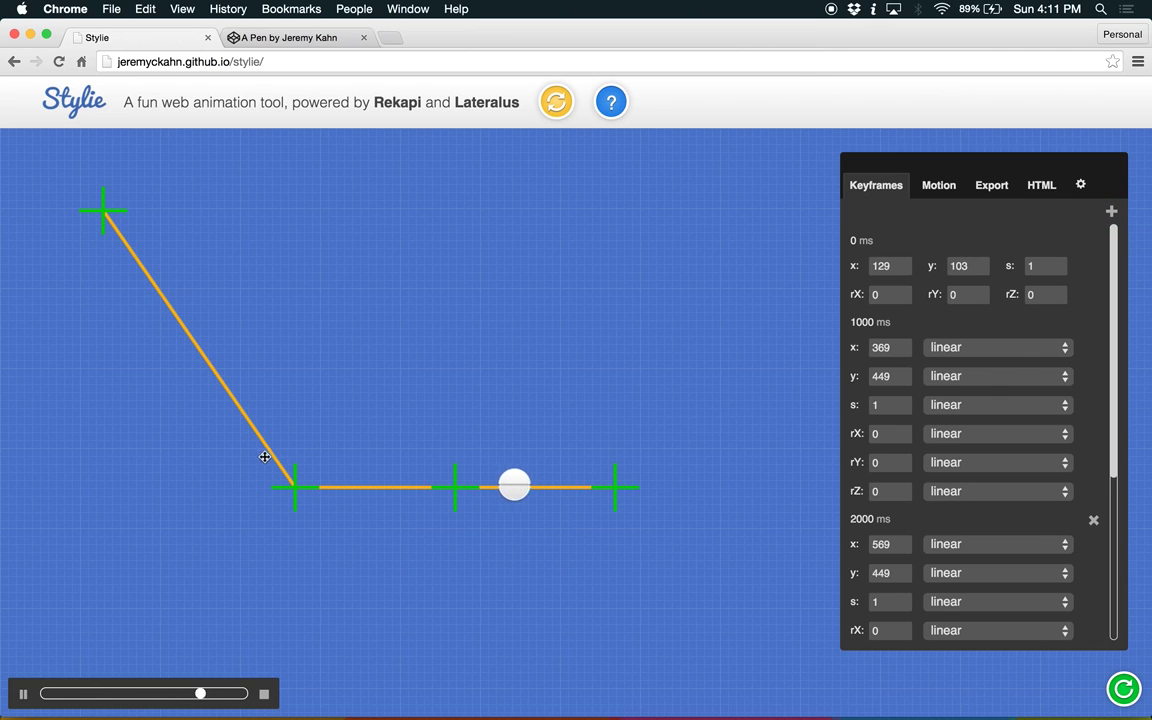
pyautogui.moveTo(297, 487); pyautogui.dragTo(362, 303)
pyautogui.moveTo(445, 501); pyautogui.dragTo(160, 482)
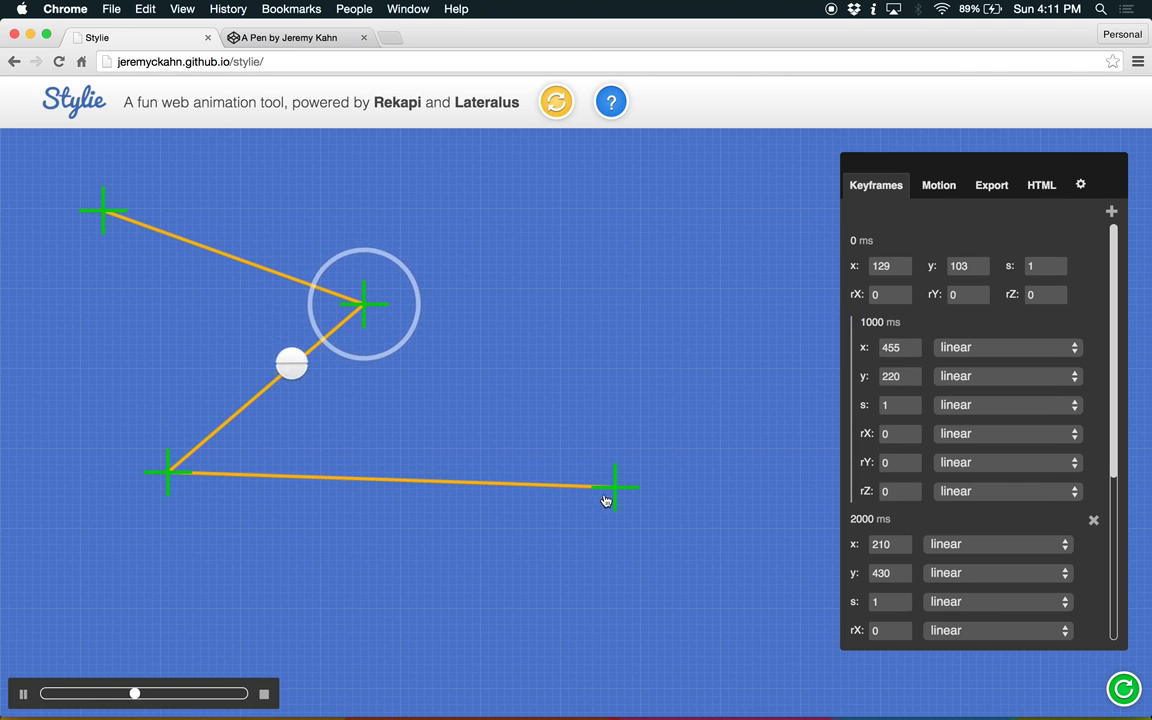
# Rearrange the zigzag so it runs through 342,99, 475,246 and 131,453, with the far end pulled back left
pyautogui.moveTo(632, 492); pyautogui.dragTo(538, 509)
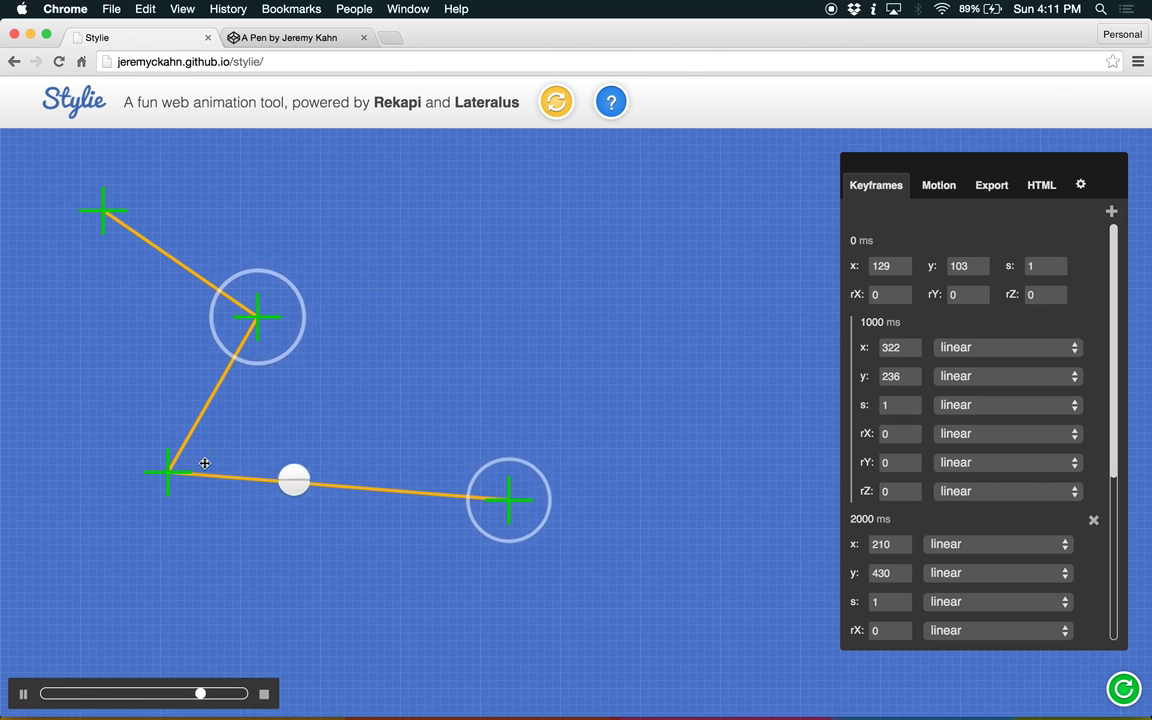
pyautogui.moveTo(167, 480); pyautogui.dragTo(97, 489)
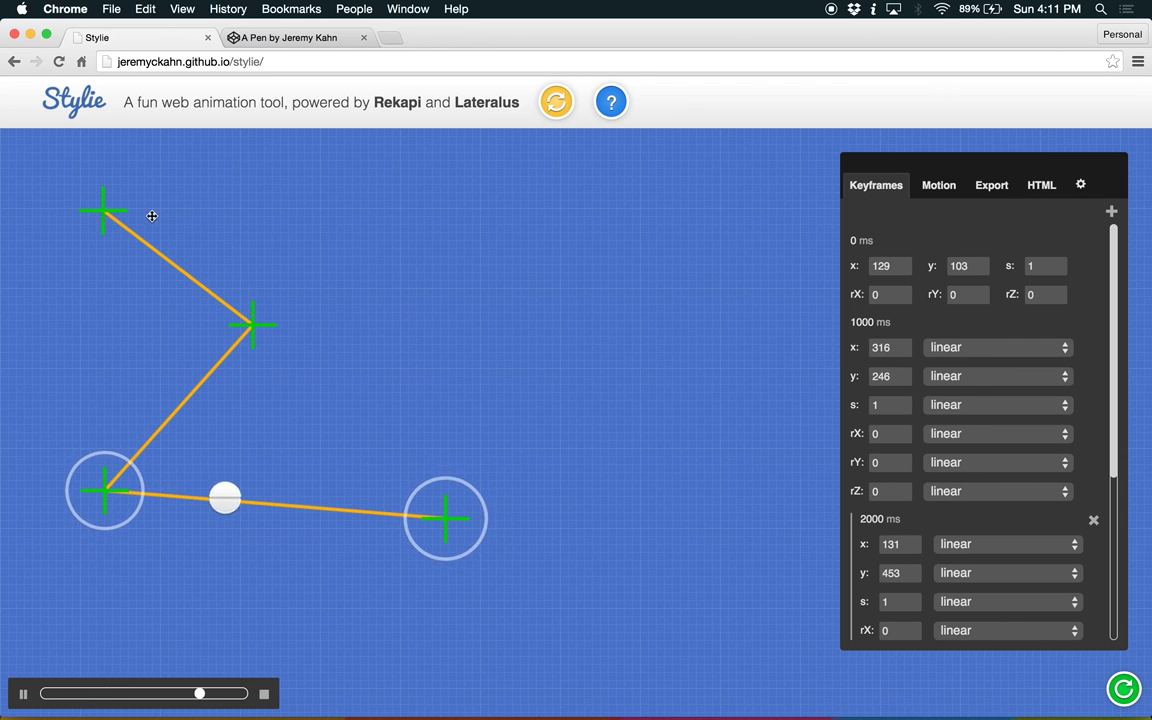
pyautogui.moveTo(103, 209); pyautogui.dragTo(273, 207)
pyautogui.moveTo(244, 319); pyautogui.dragTo(371, 320)
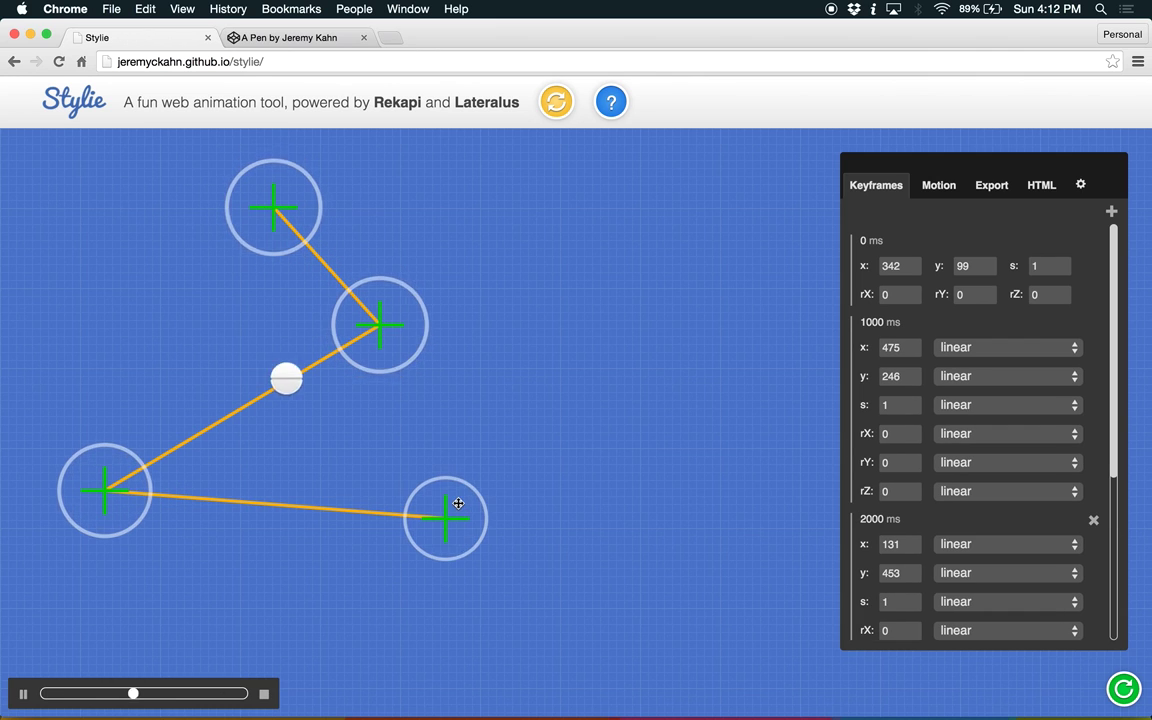
# Tilt the keyframes in 3D, then reset to the default flat path from 50,400.5 to 250,400.5
pyautogui.press('shift')
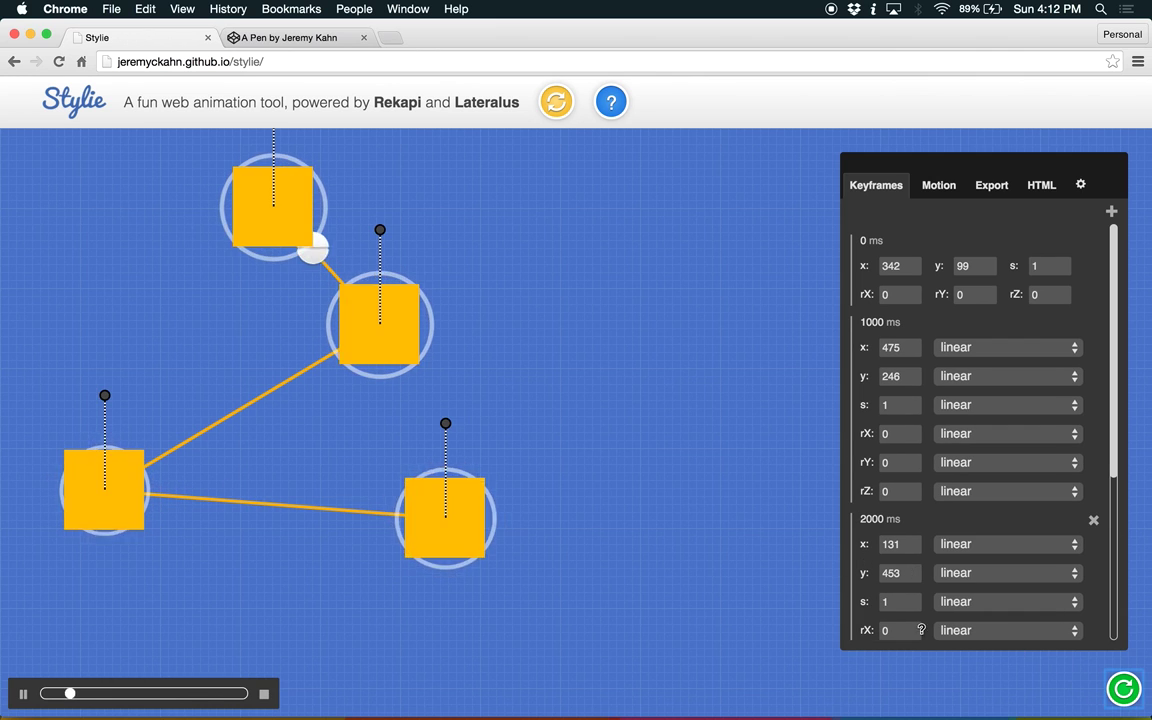
pyautogui.moveTo(355, 339); pyautogui.dragTo(615, 466)
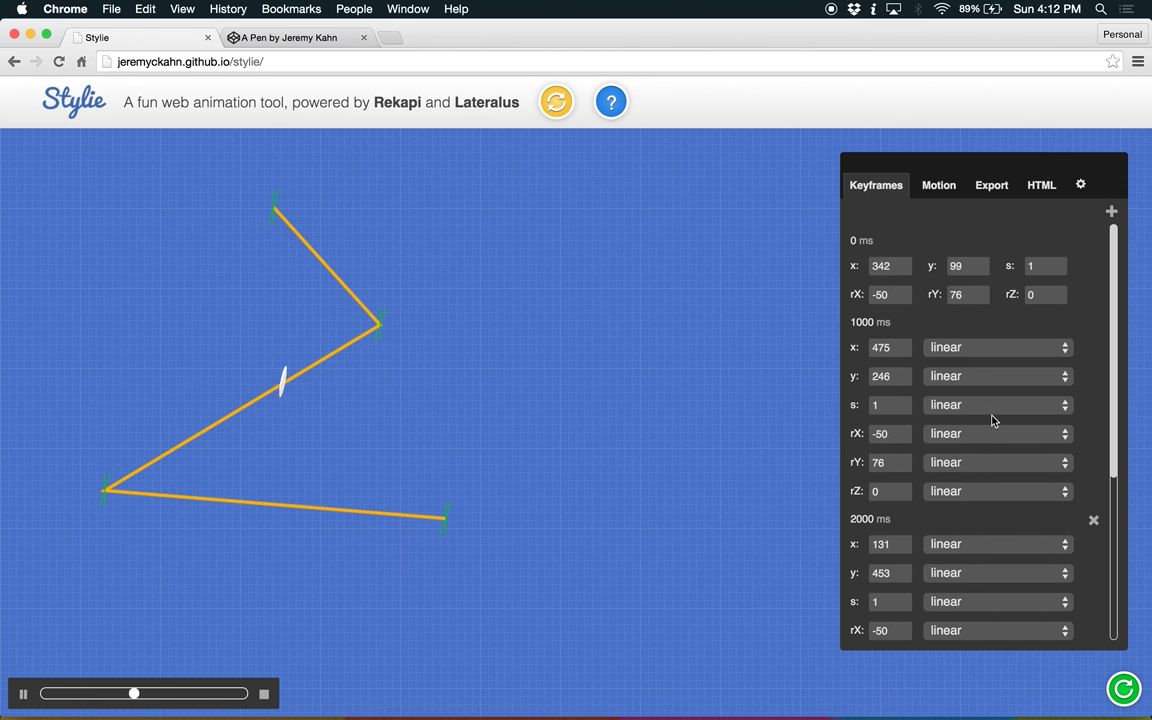
pyautogui.click(555, 103)
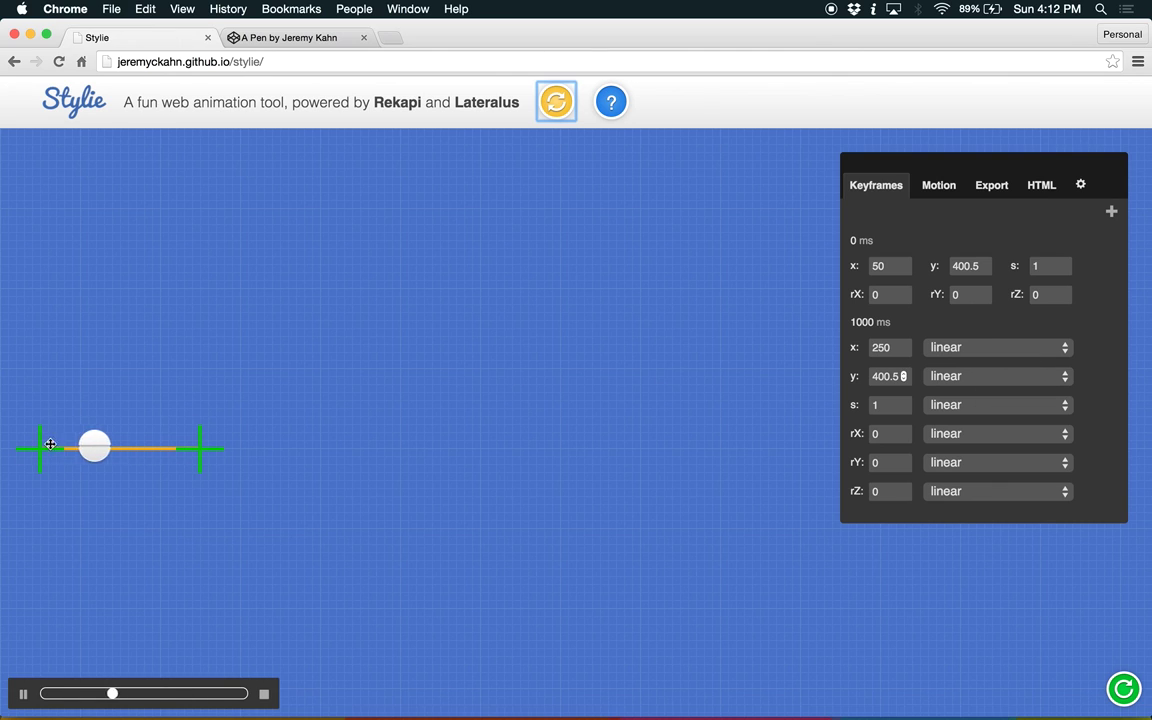
# Move the keyframes to 239,227 and 399,401 and set the 1000 ms x easing to customCurve1
pyautogui.moveTo(50, 444); pyautogui.dragTo(196, 309)
pyautogui.moveTo(198, 449); pyautogui.dragTo(317, 449)
pyautogui.click(940, 347)
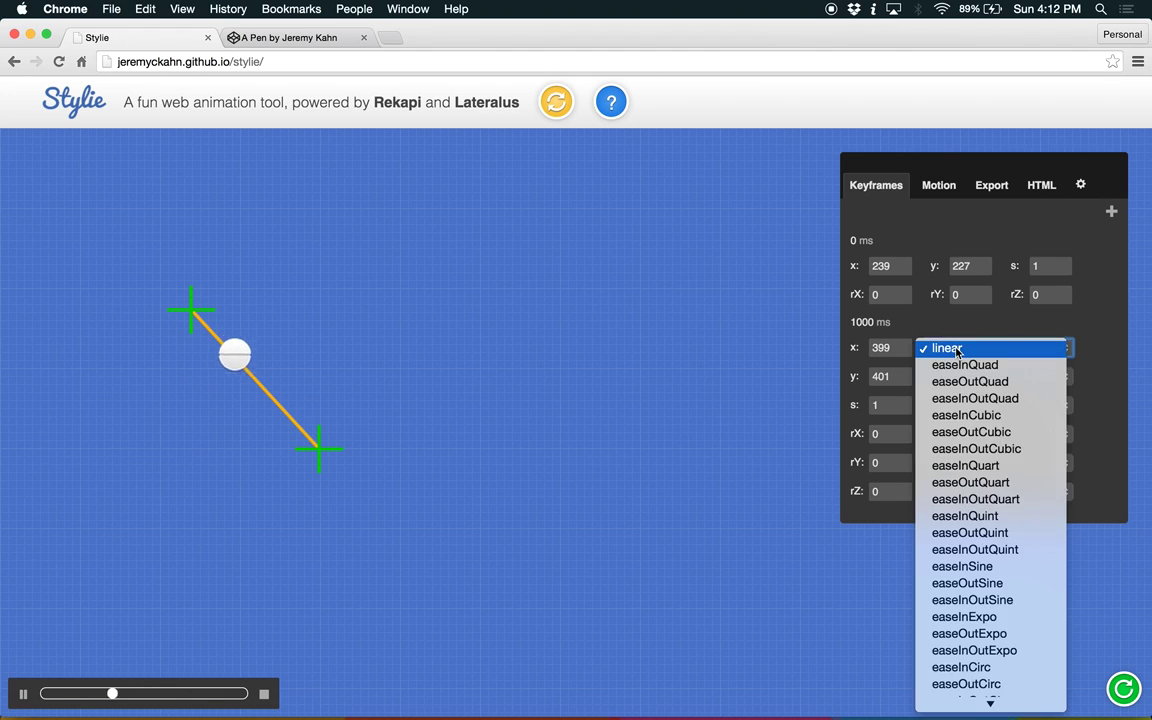
pyautogui.scroll(-3, 965, 480)
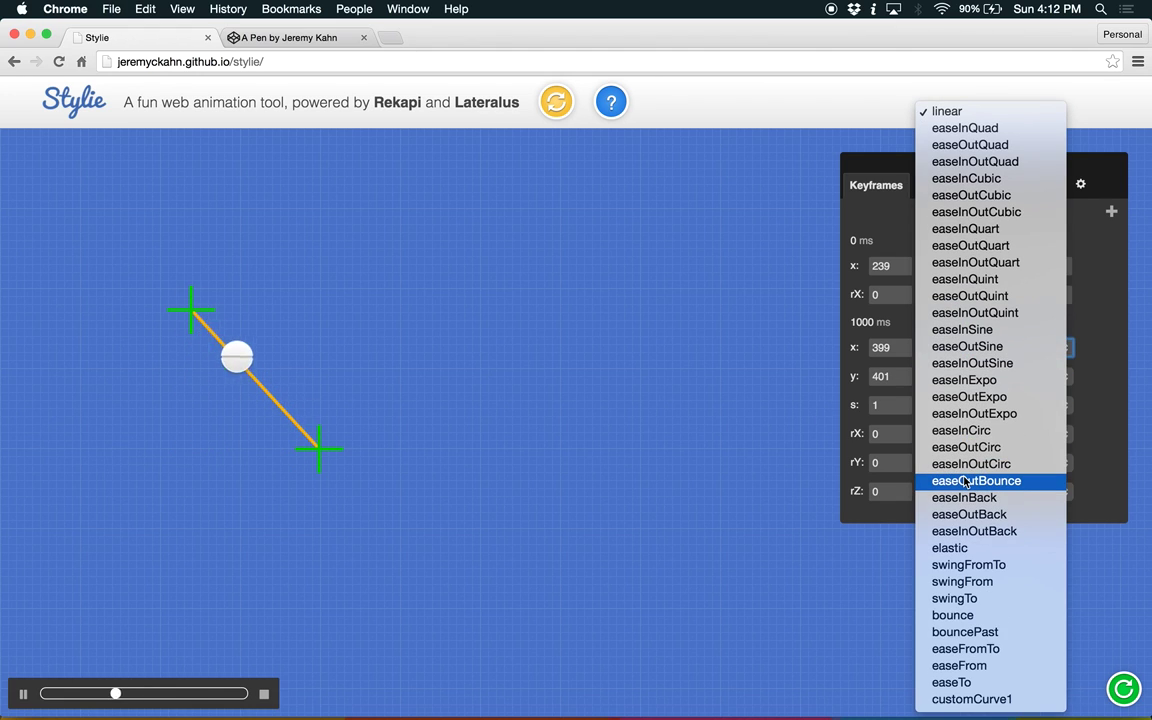
pyautogui.click(961, 700)
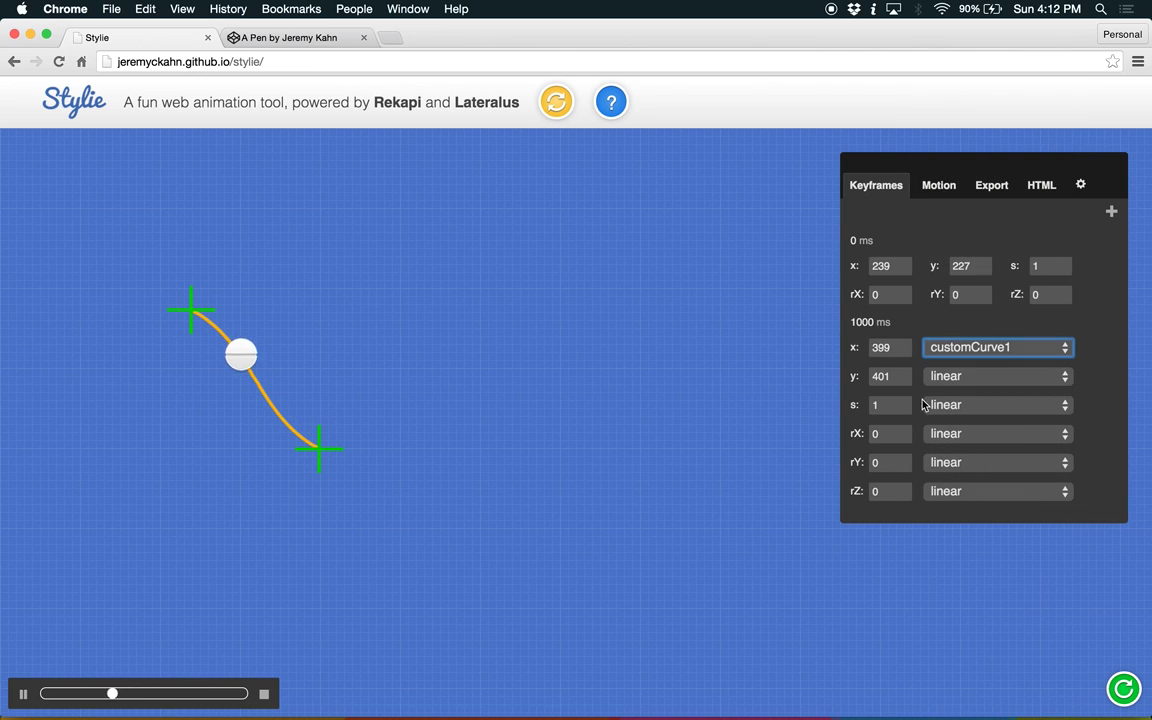
# Reshape customCurve1's first control point and drag the four keyframes into a zigzag down the left
pyautogui.click(937, 187)
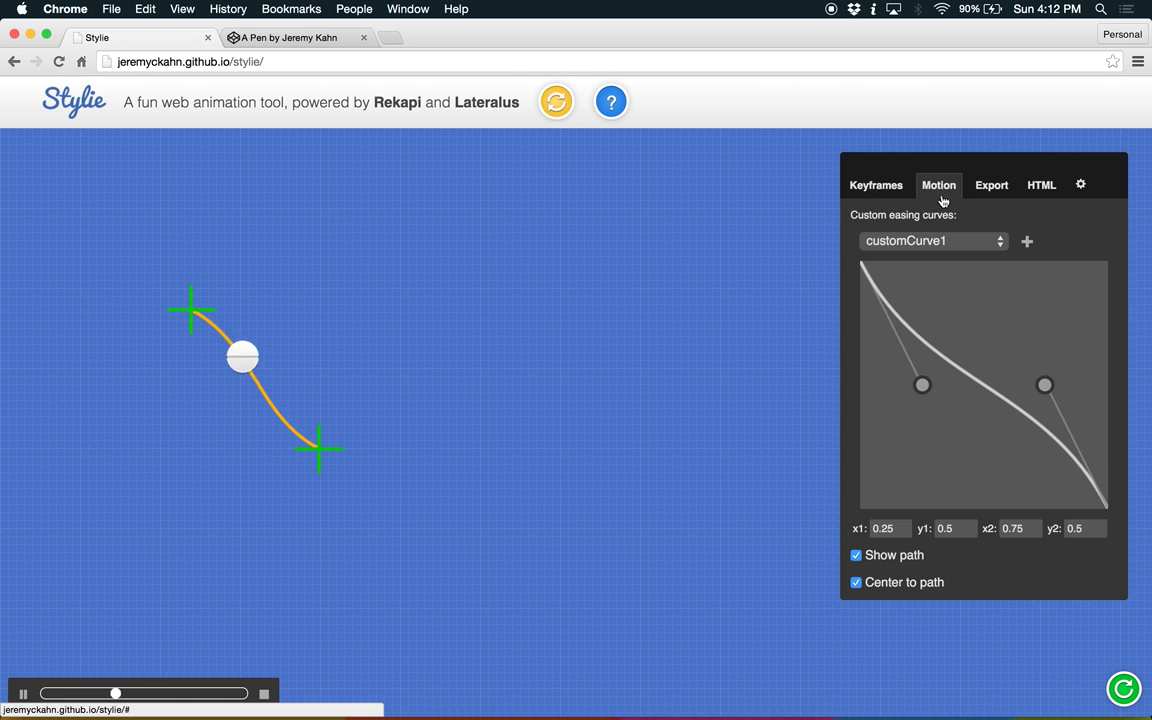
pyautogui.moveTo(922, 386); pyautogui.dragTo(884, 358)
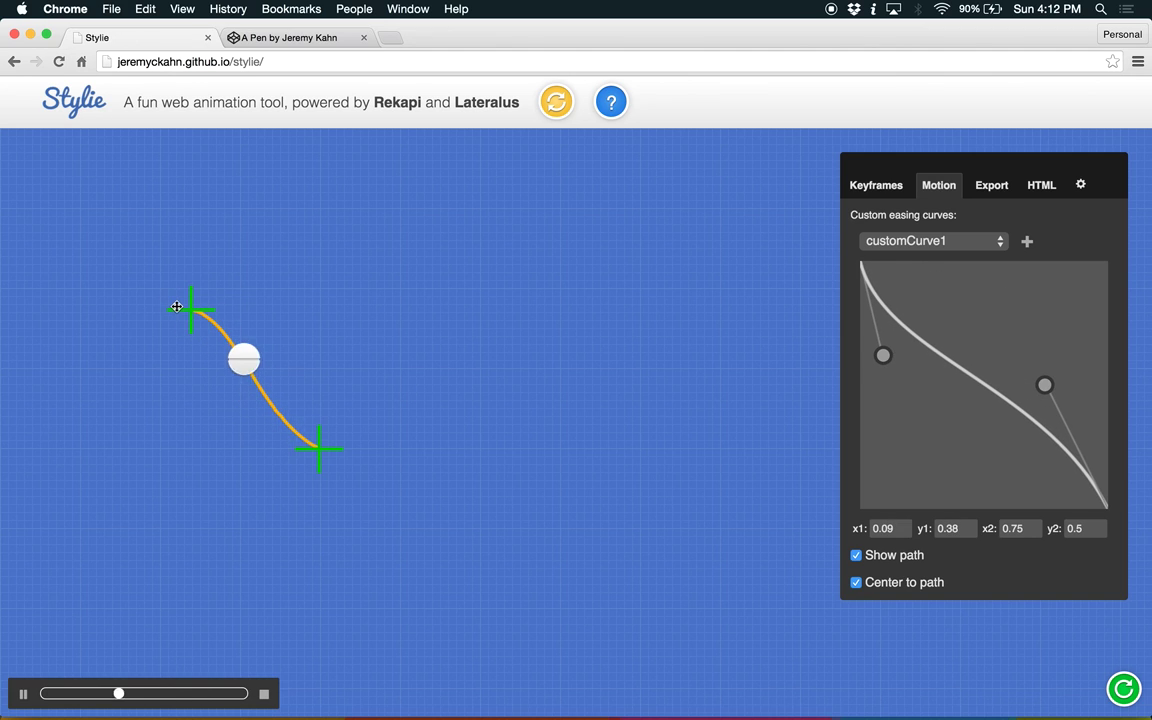
pyautogui.moveTo(185, 313); pyautogui.dragTo(200, 190)
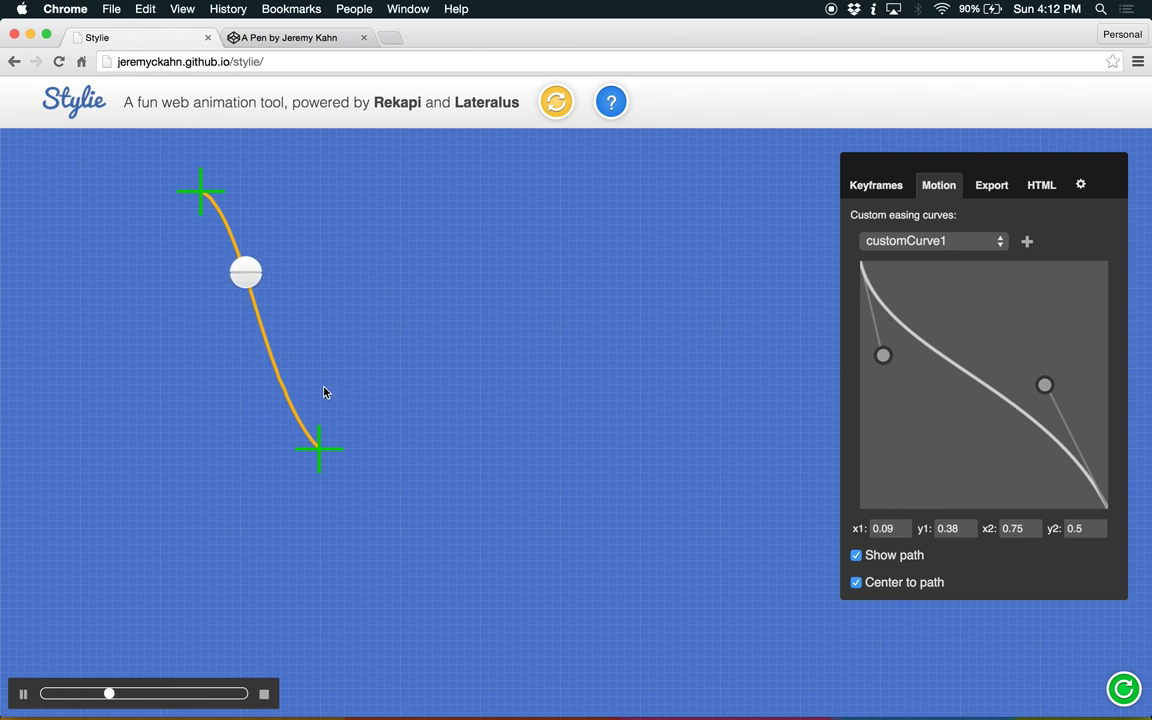
pyautogui.moveTo(322, 430); pyautogui.dragTo(345, 320)
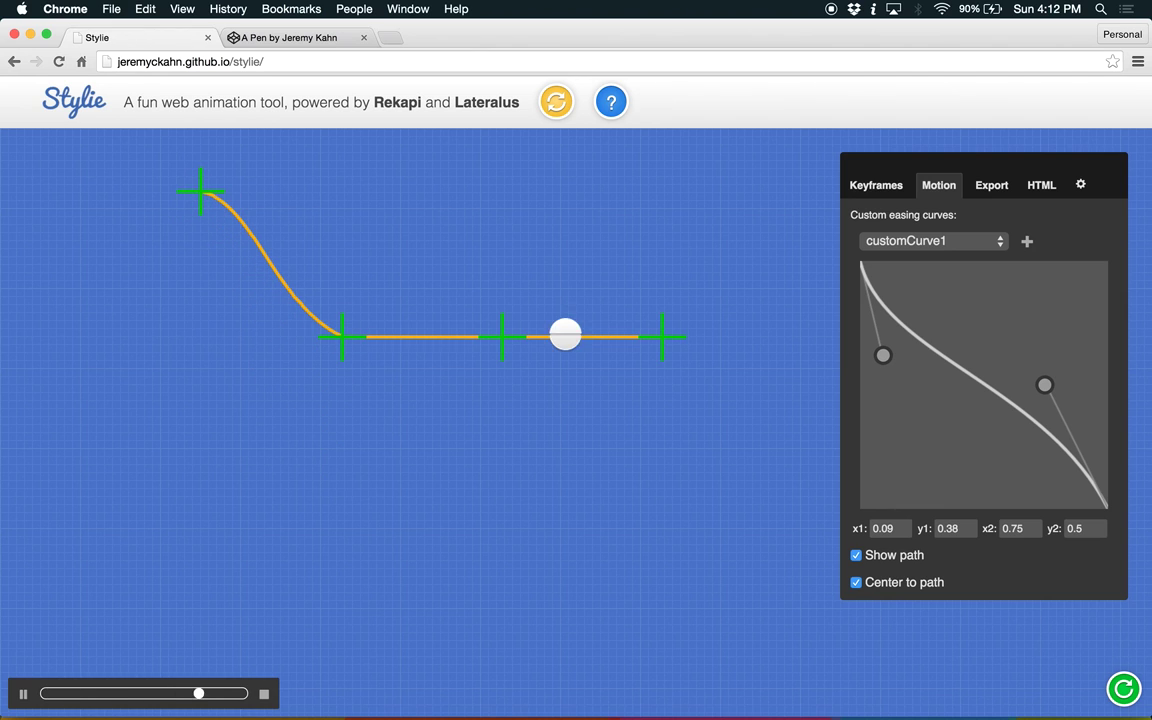
pyautogui.moveTo(515, 336); pyautogui.dragTo(121, 430)
pyautogui.moveTo(662, 337); pyautogui.dragTo(448, 629)
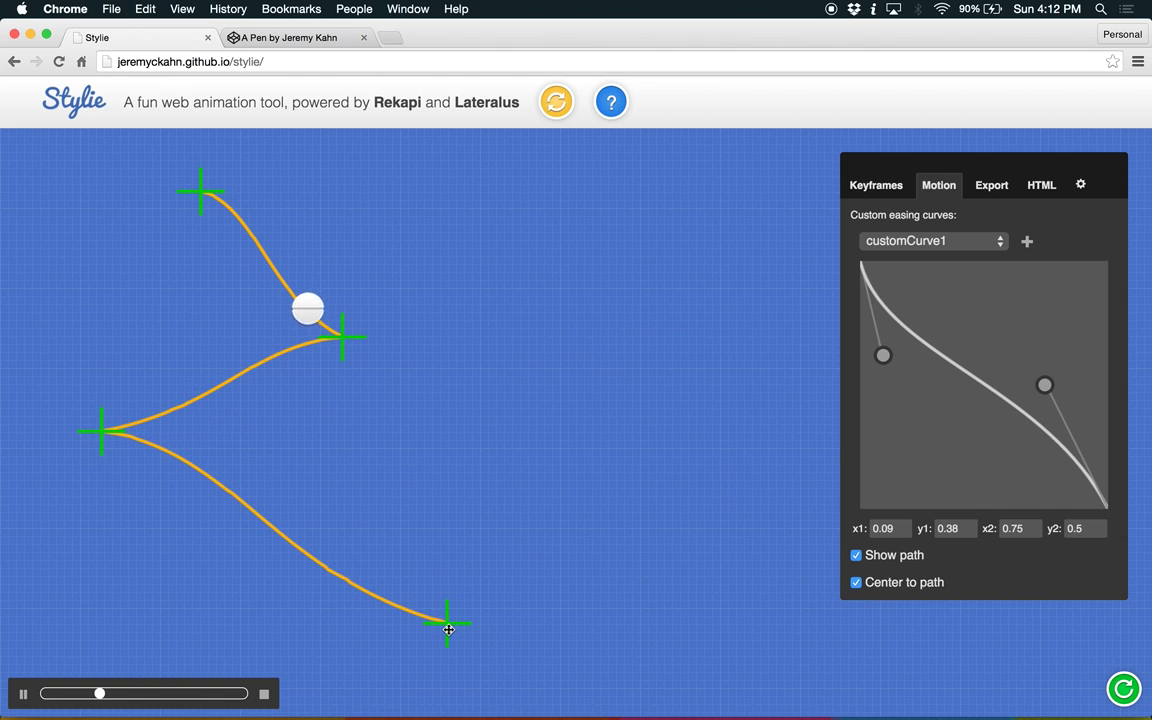
# Review the keyframe values and adjust customCurve1 to 0.47, 0.67, 0.75, 0.5
pyautogui.click(894, 189)
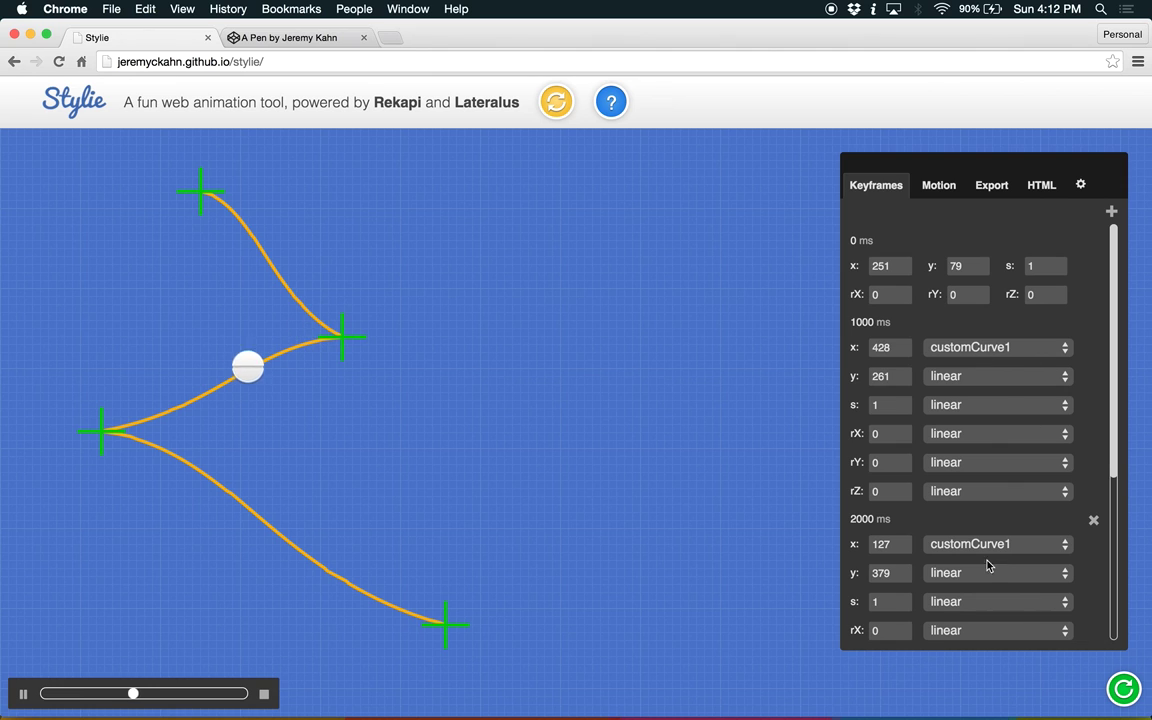
pyautogui.scroll(-5, 987, 566)
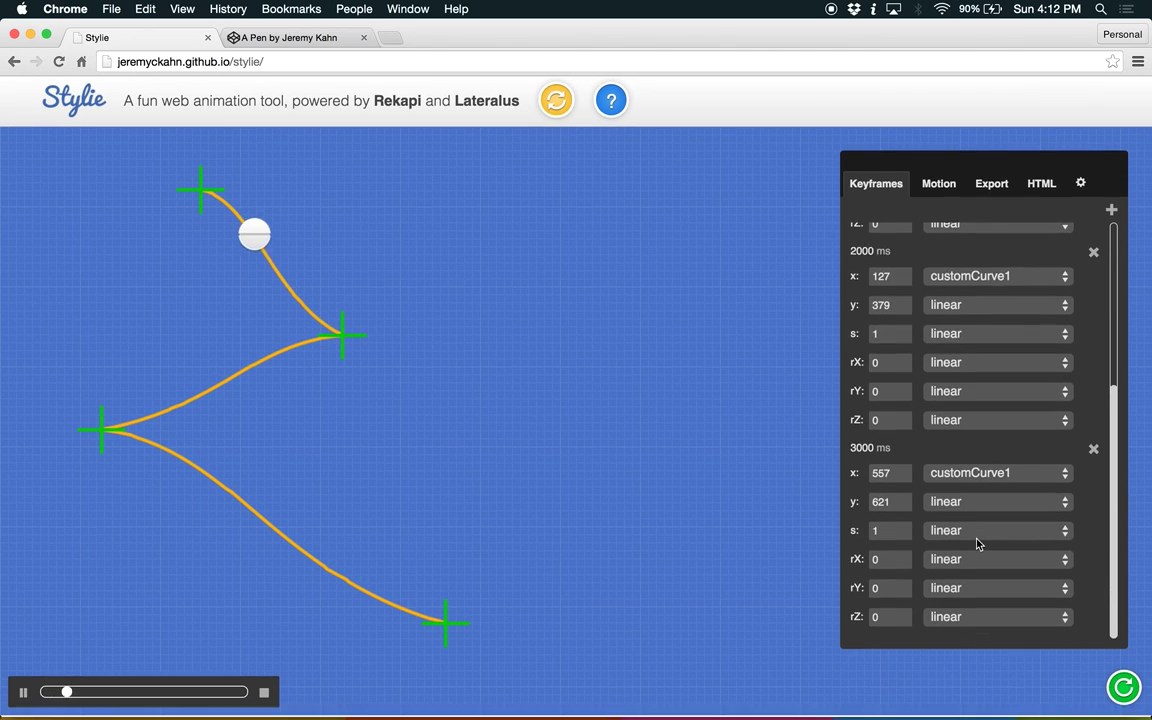
pyautogui.scroll(5, 978, 543)
pyautogui.click(936, 187)
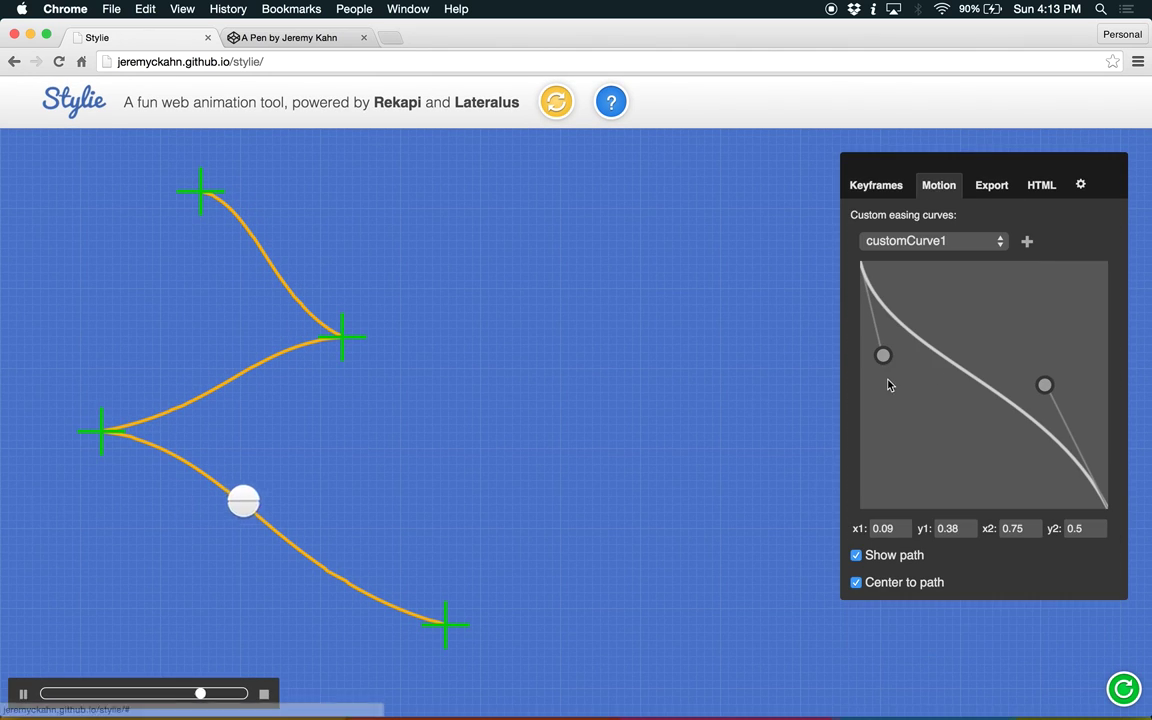
pyautogui.moveTo(883, 356); pyautogui.dragTo(972, 427)
pyautogui.click(888, 199)
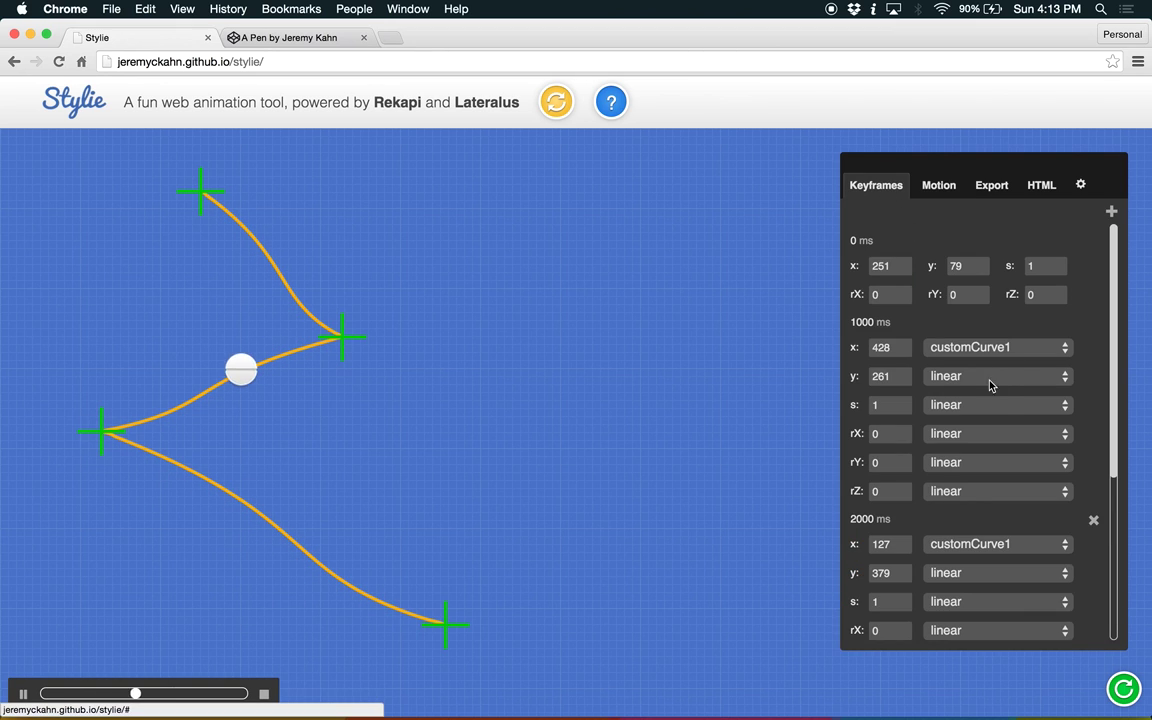
# Create a new customCurve2 easing and apply it to the 2000 ms x motion
pyautogui.scroll(-3, 990, 385)
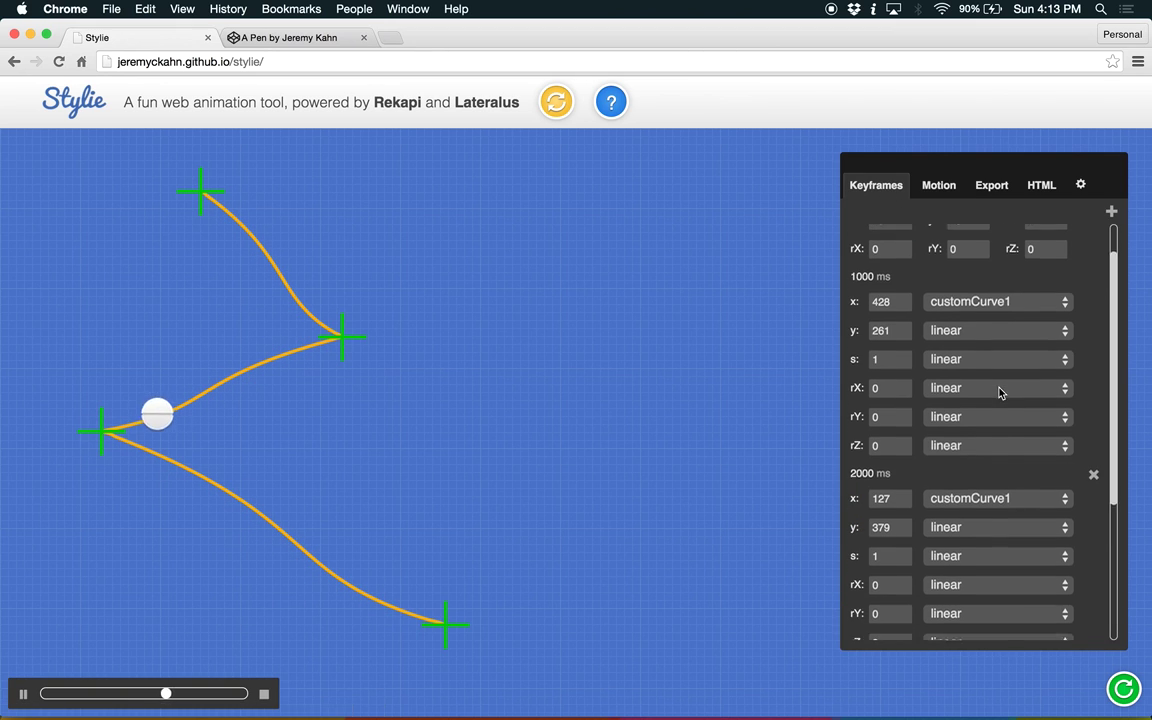
pyautogui.click(929, 189)
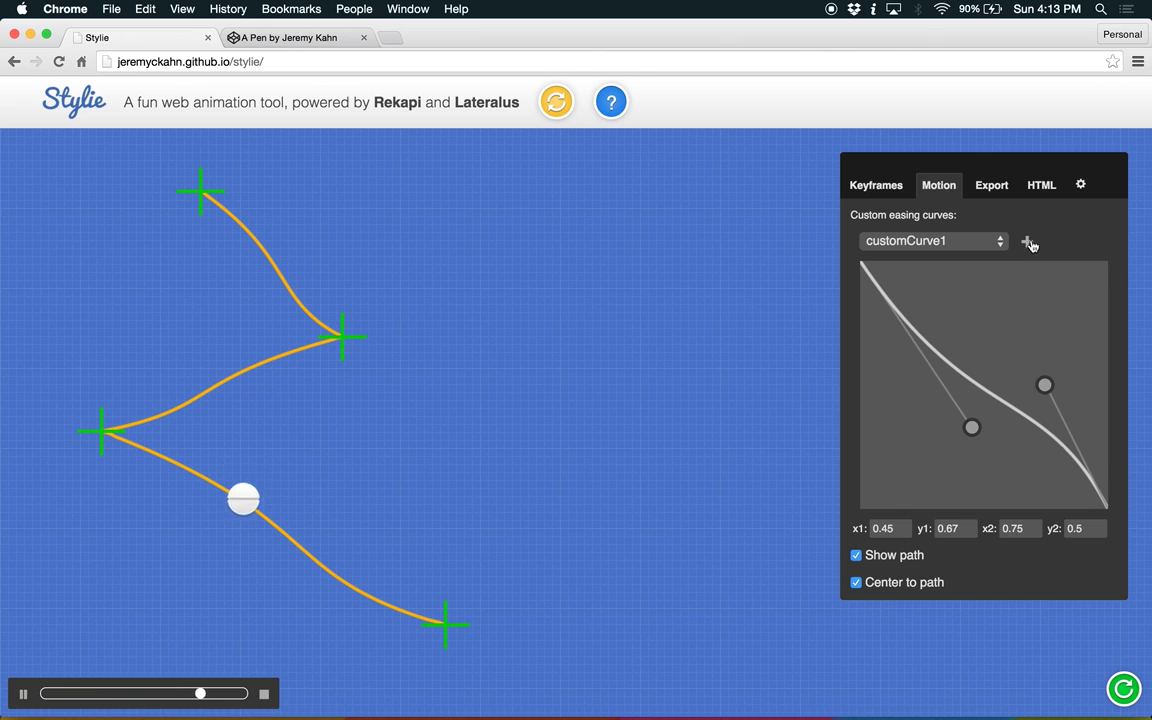
pyautogui.click(1029, 243)
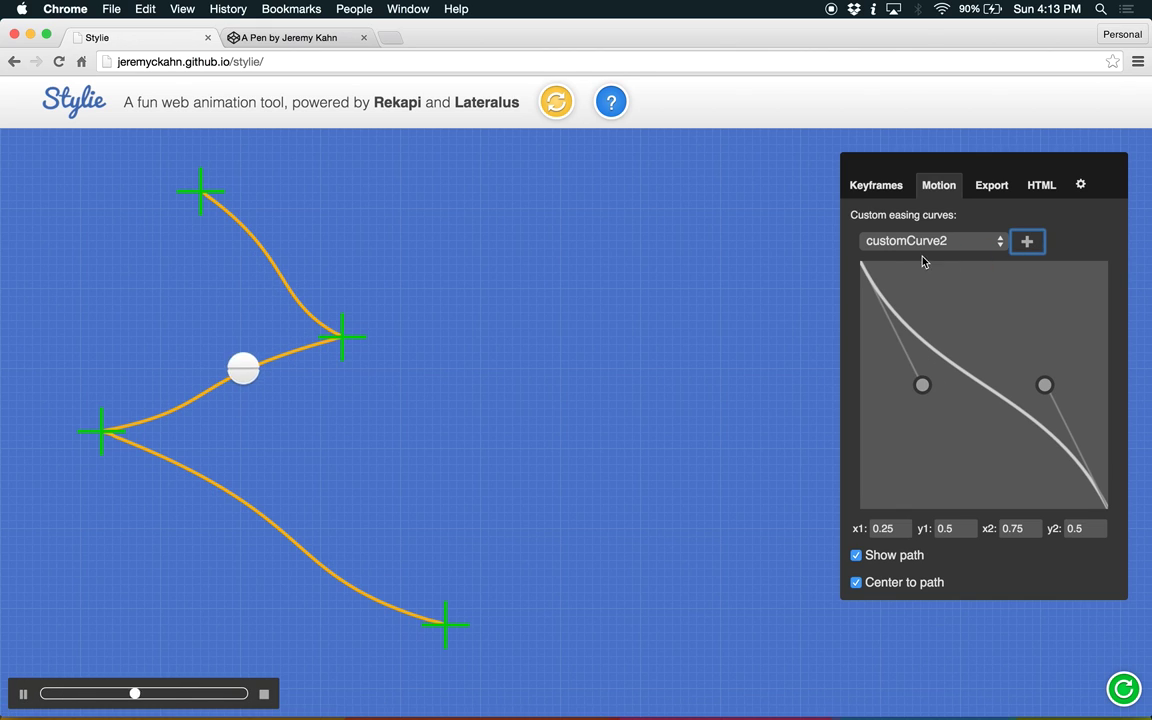
pyautogui.click(880, 185)
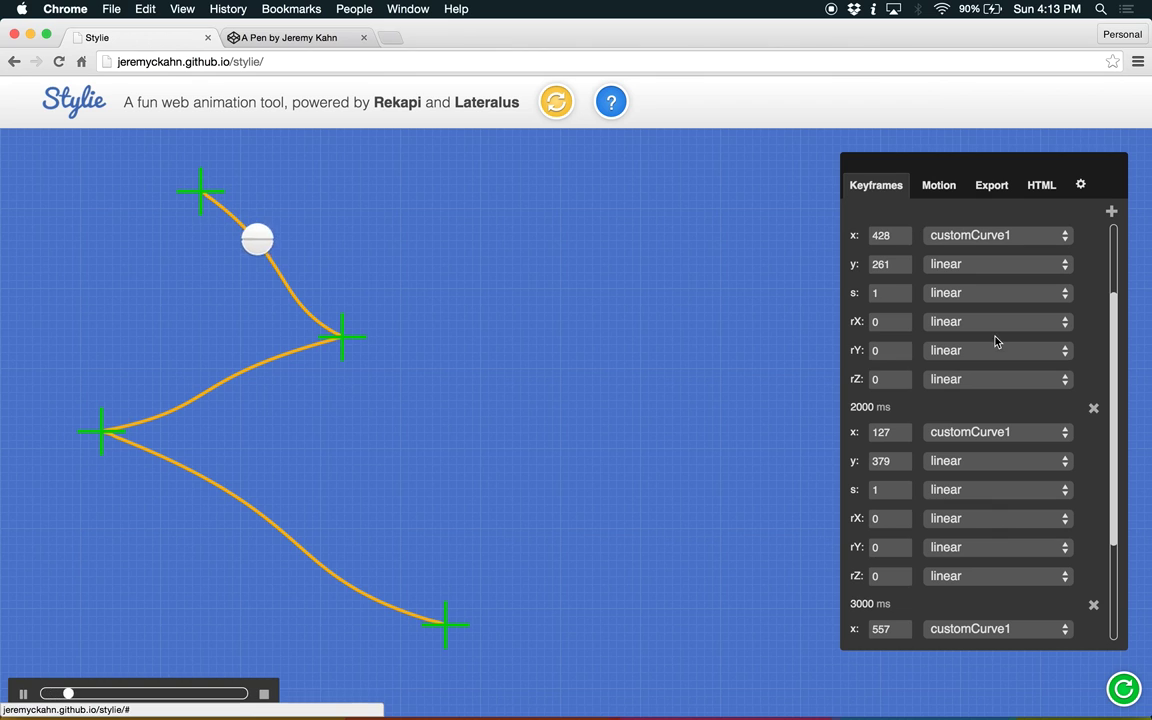
pyautogui.click(975, 432)
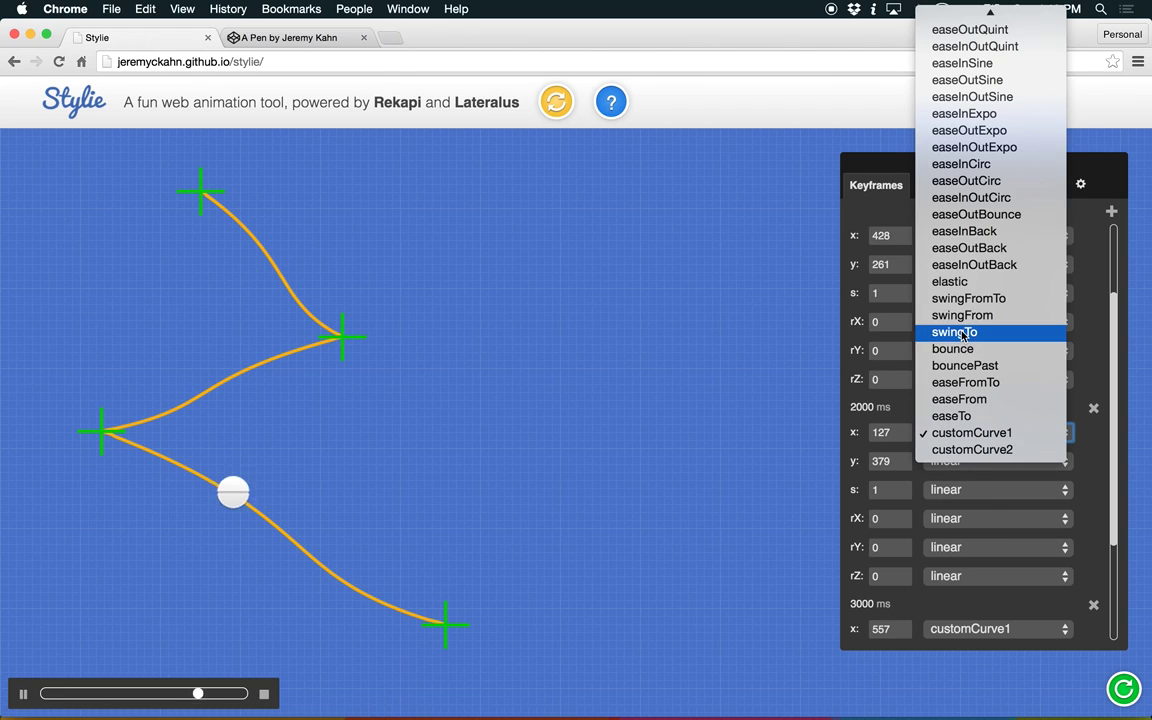
pyautogui.click(975, 449)
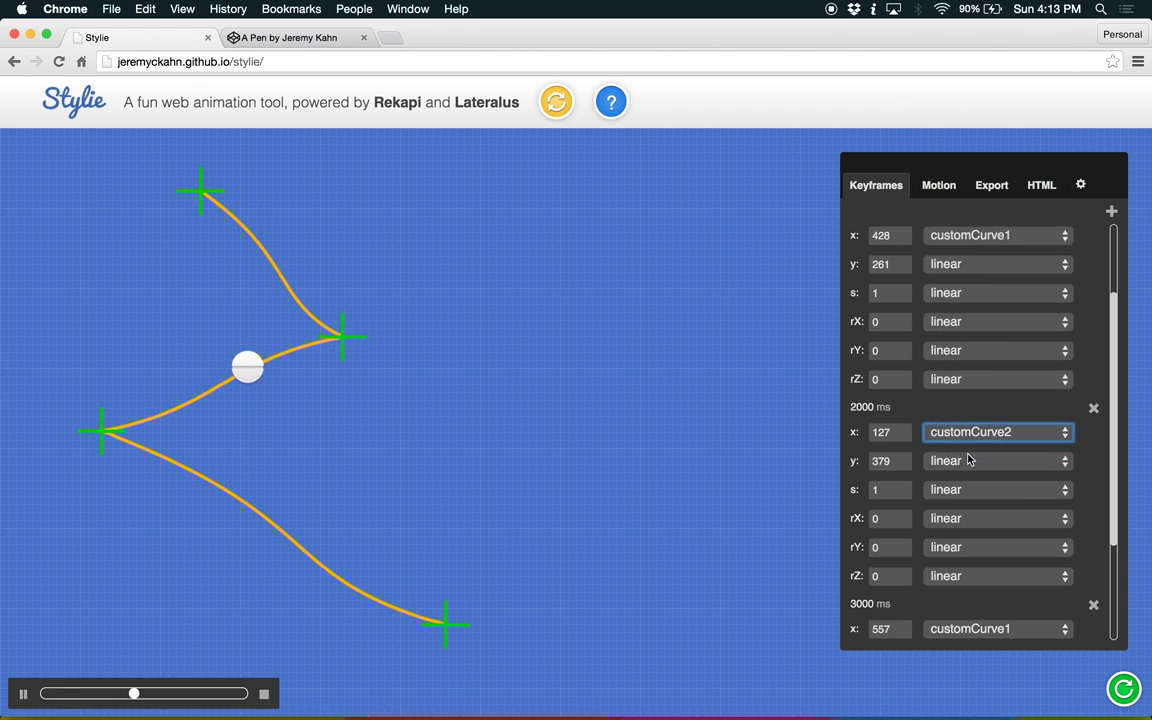
# Shape customCurve2 by pulling both control points up and to the right
pyautogui.click(934, 185)
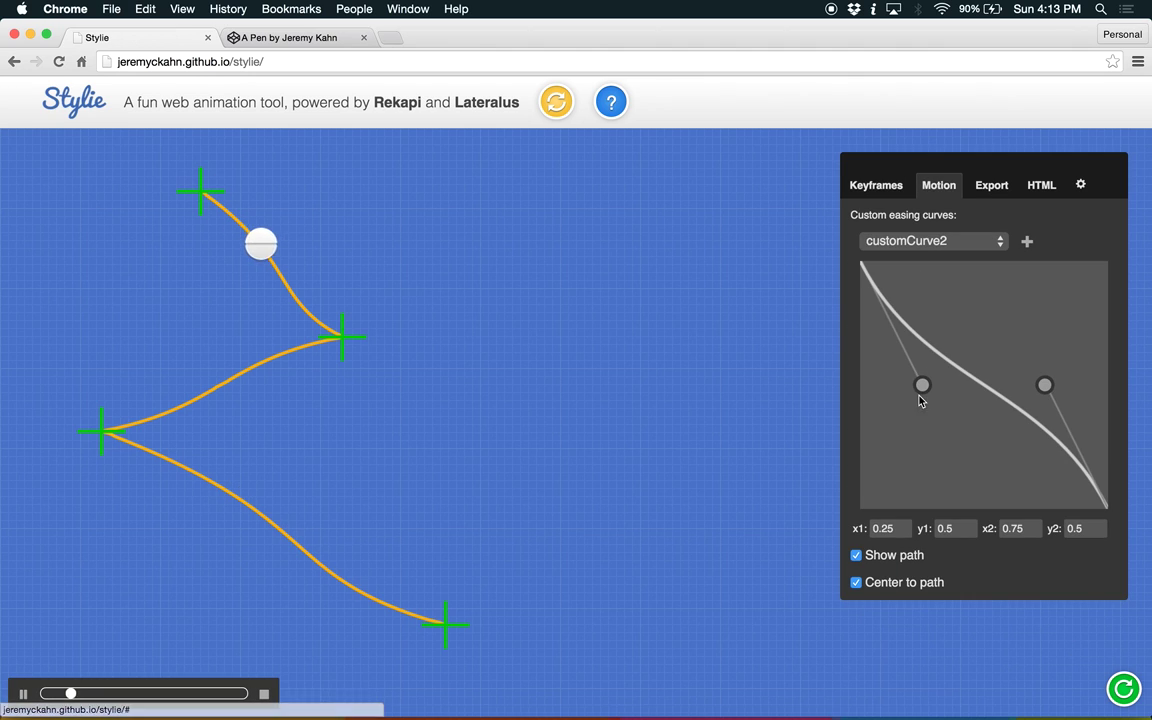
pyautogui.moveTo(920, 386); pyautogui.dragTo(1053, 262)
pyautogui.moveTo(1046, 385); pyautogui.dragTo(1096, 318)
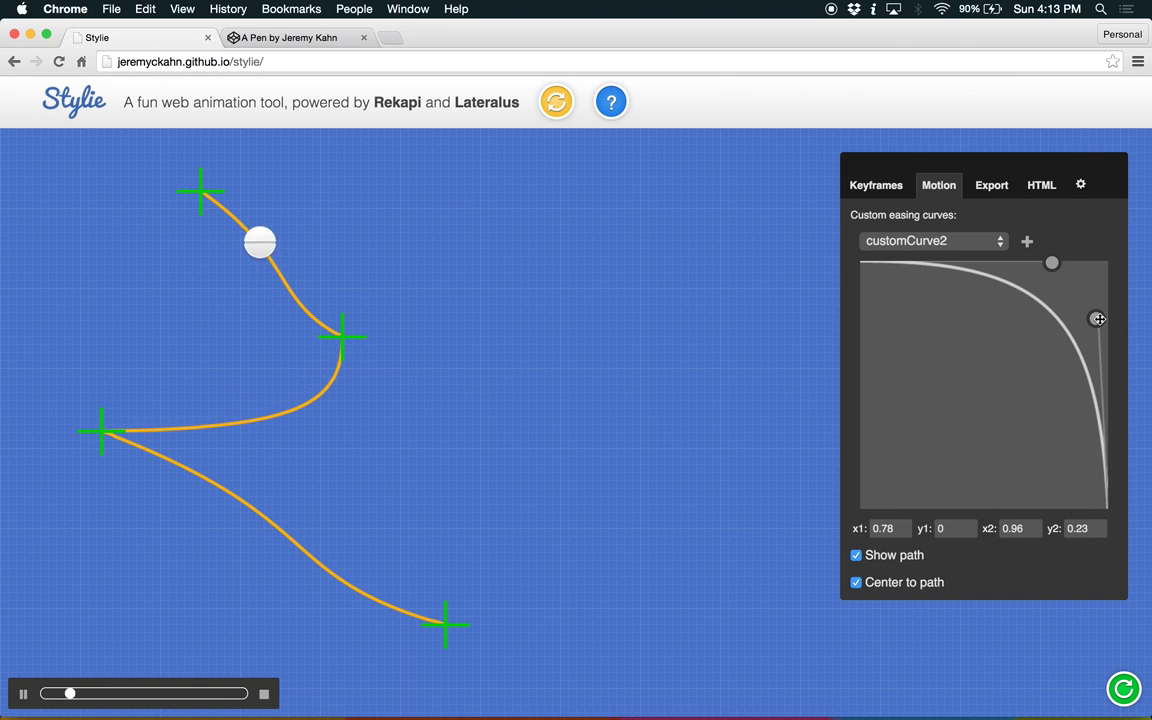
# Reshape customCurve1 to 0, 0.69, 0.75, 0.5 and raise the second keyframe on the path
pyautogui.click(953, 243)
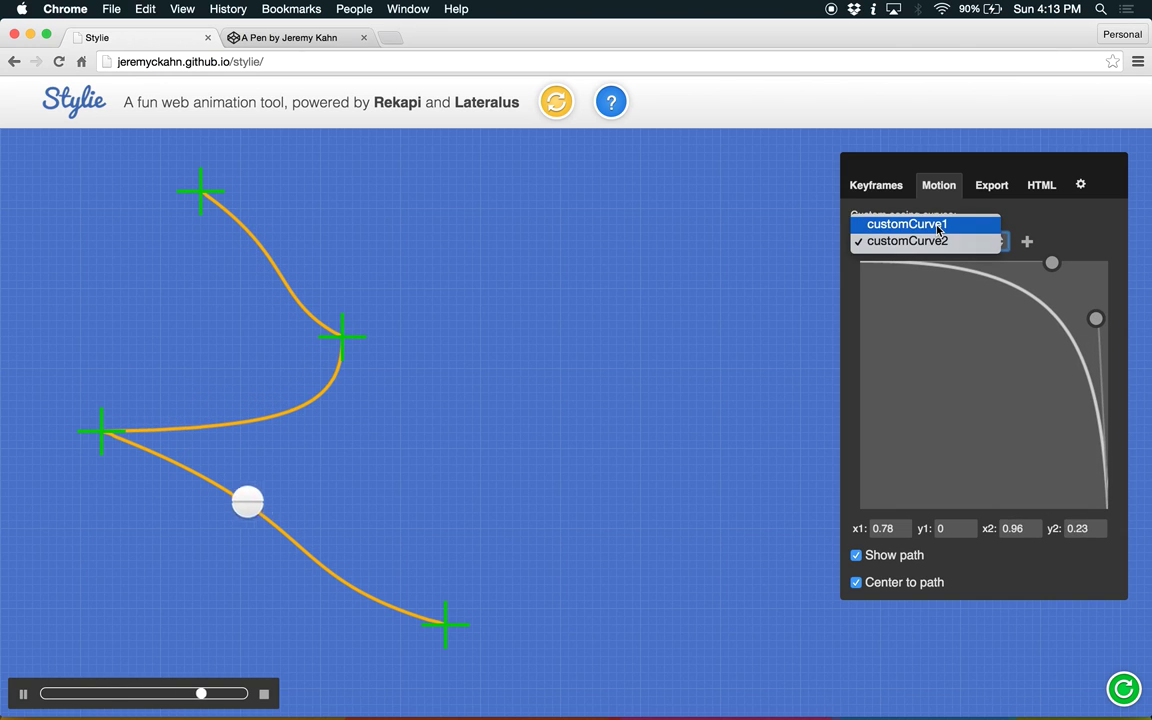
pyautogui.click(940, 225)
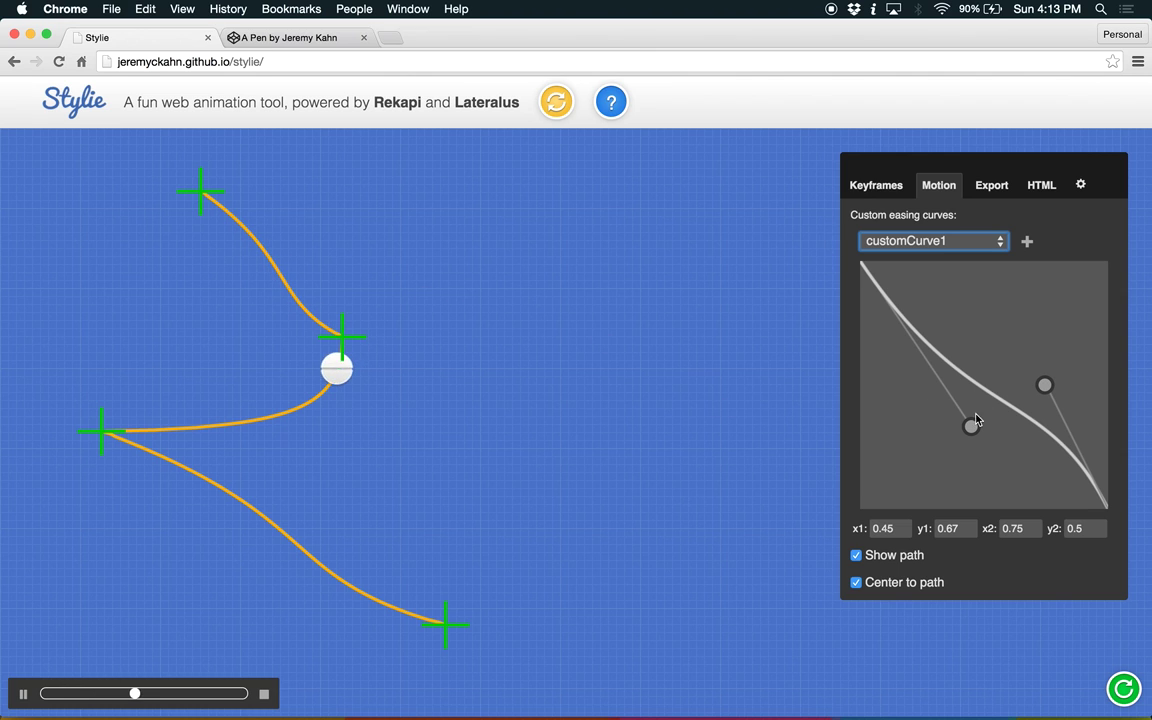
pyautogui.moveTo(976, 421); pyautogui.dragTo(796, 434)
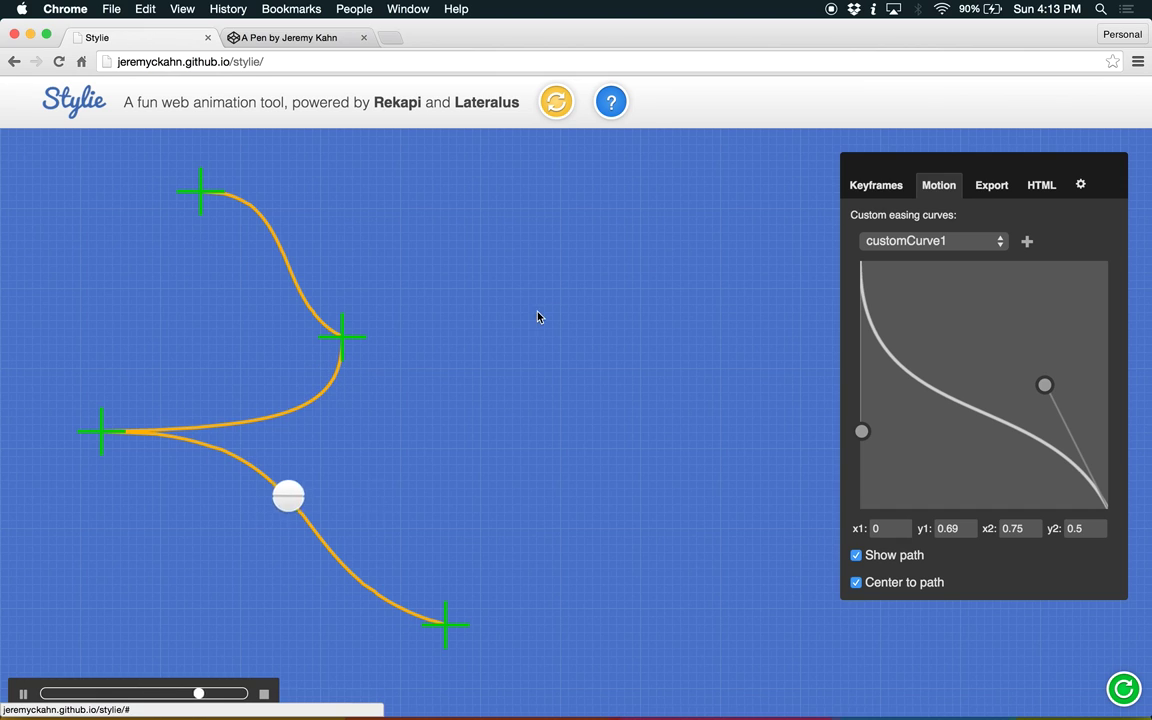
pyautogui.moveTo(347, 344); pyautogui.dragTo(349, 306)
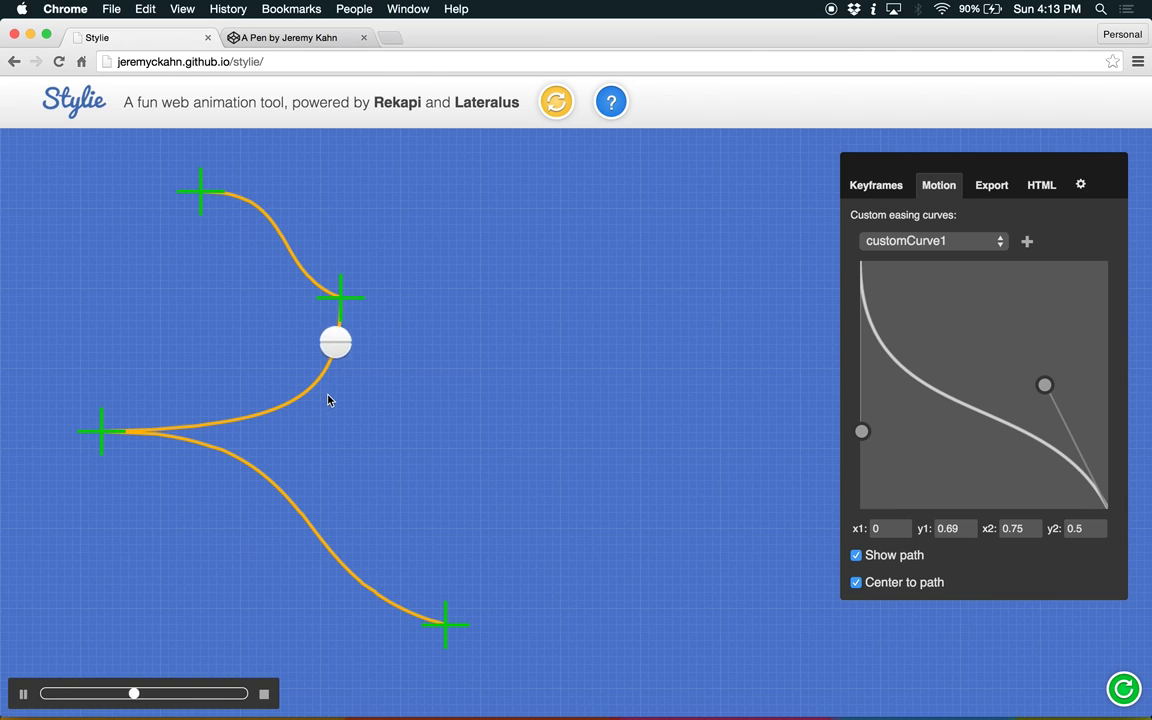
# Orient the CSS export to the container's top-left and keep only WebKit vendor prefixes
pyautogui.click(993, 188)
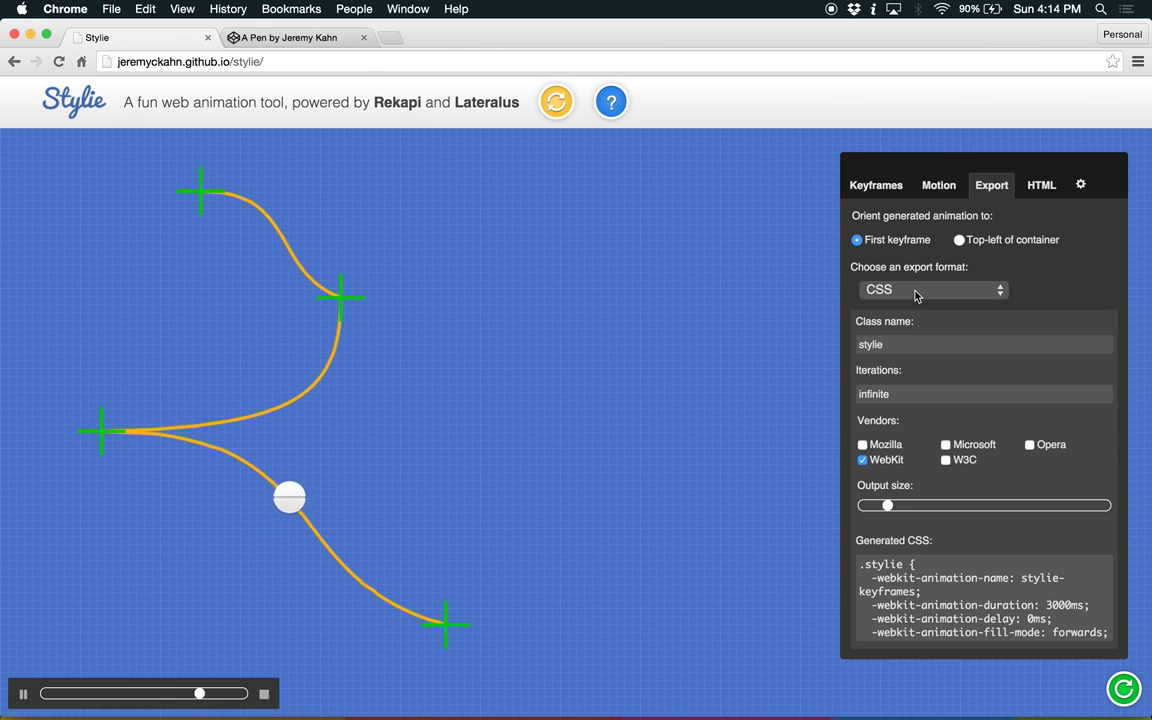
pyautogui.click(892, 344)
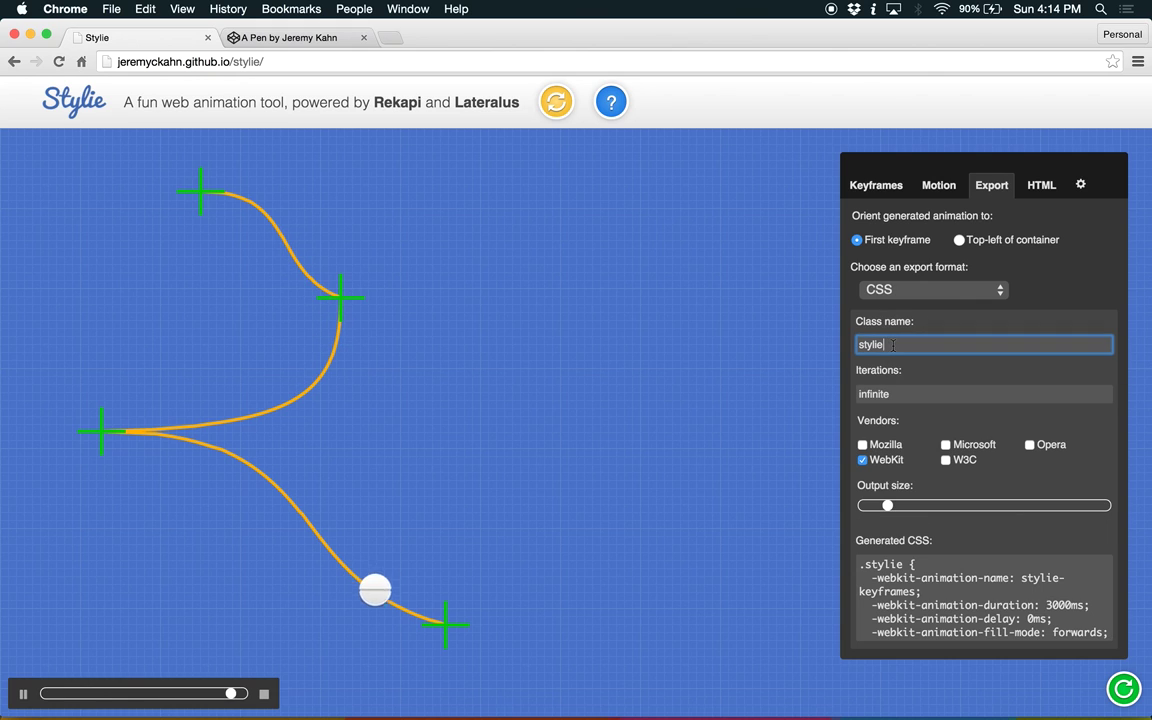
pyautogui.click(903, 399)
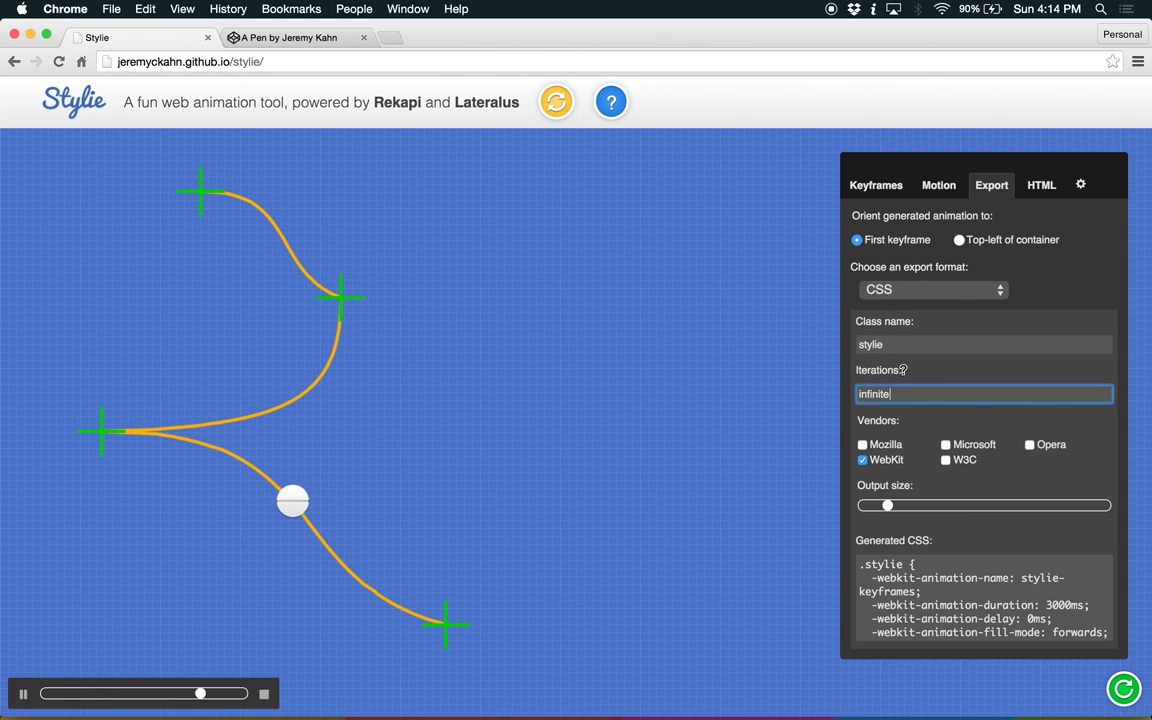
pyautogui.click(960, 240)
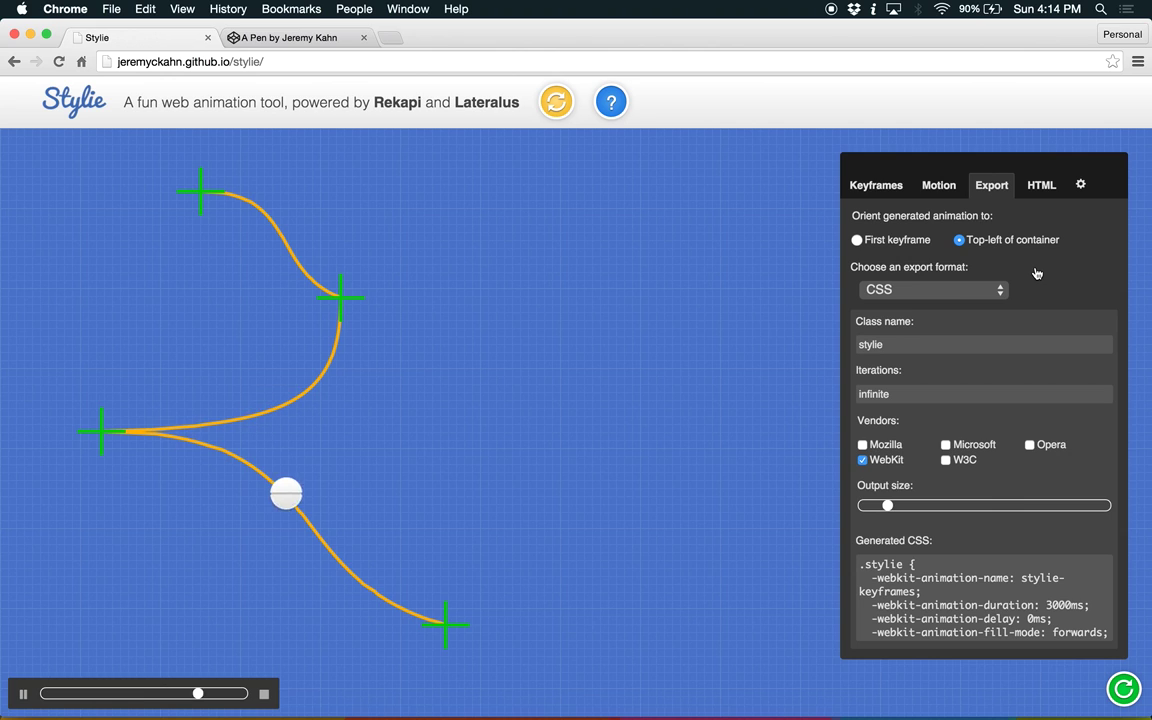
pyautogui.click(885, 461)
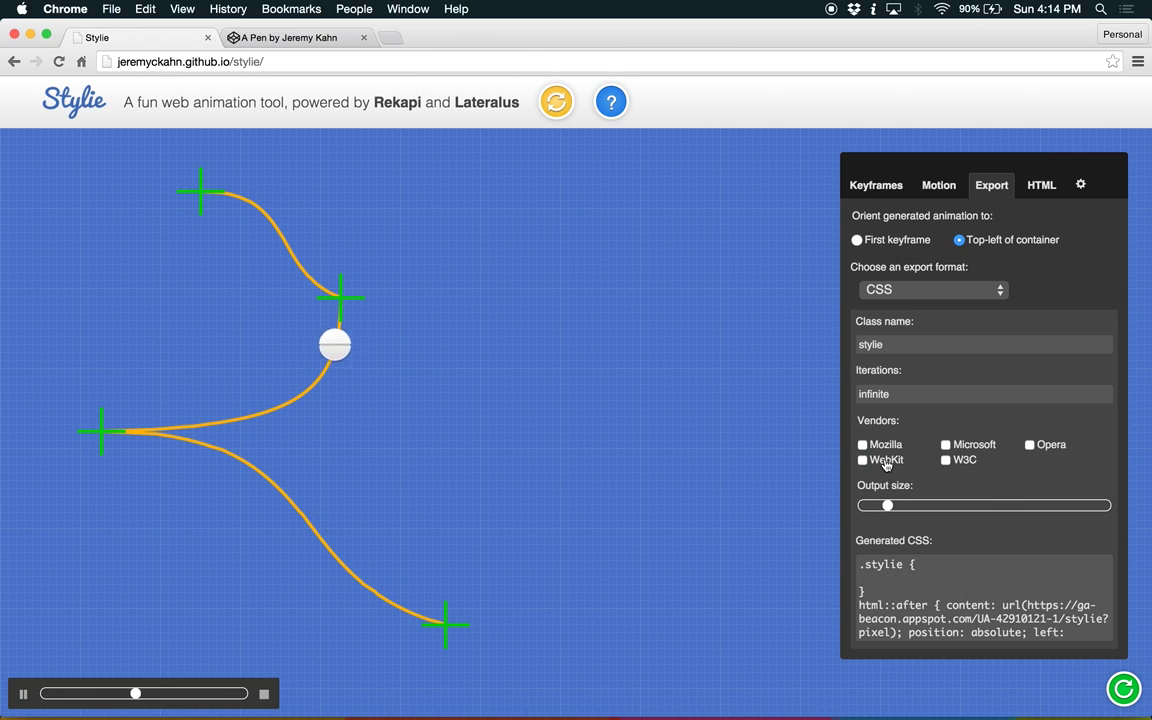
pyautogui.click(885, 461)
pyautogui.click(958, 443)
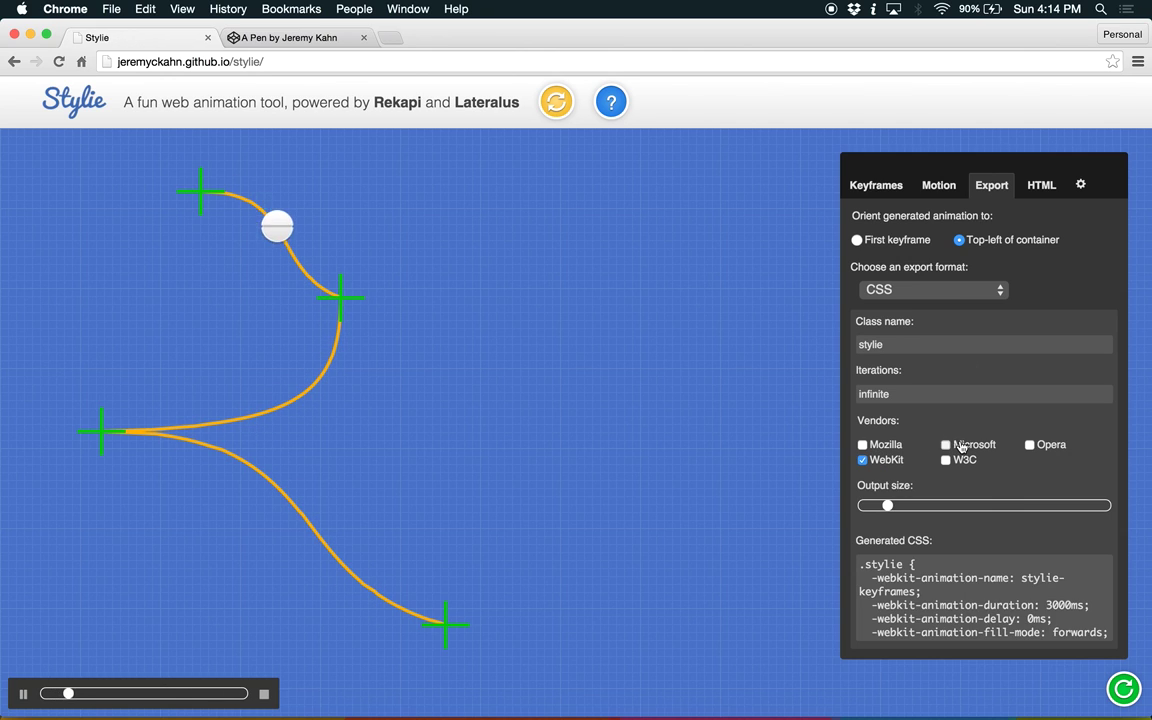
pyautogui.click(964, 462)
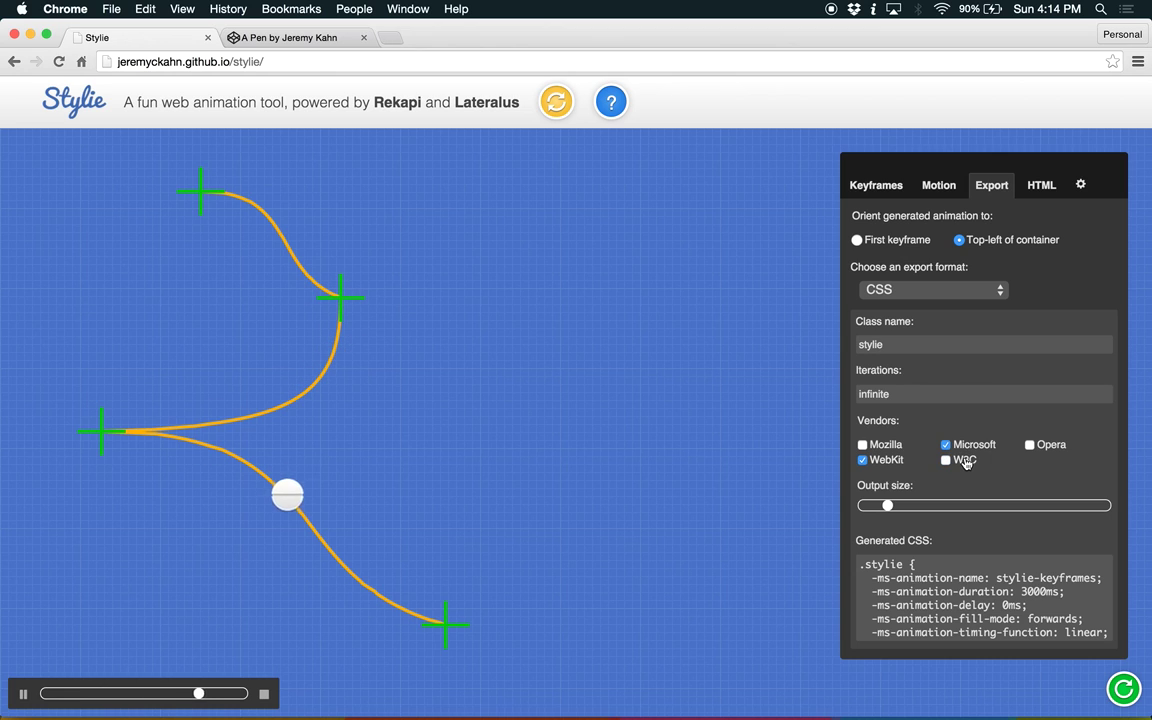
pyautogui.click(966, 446)
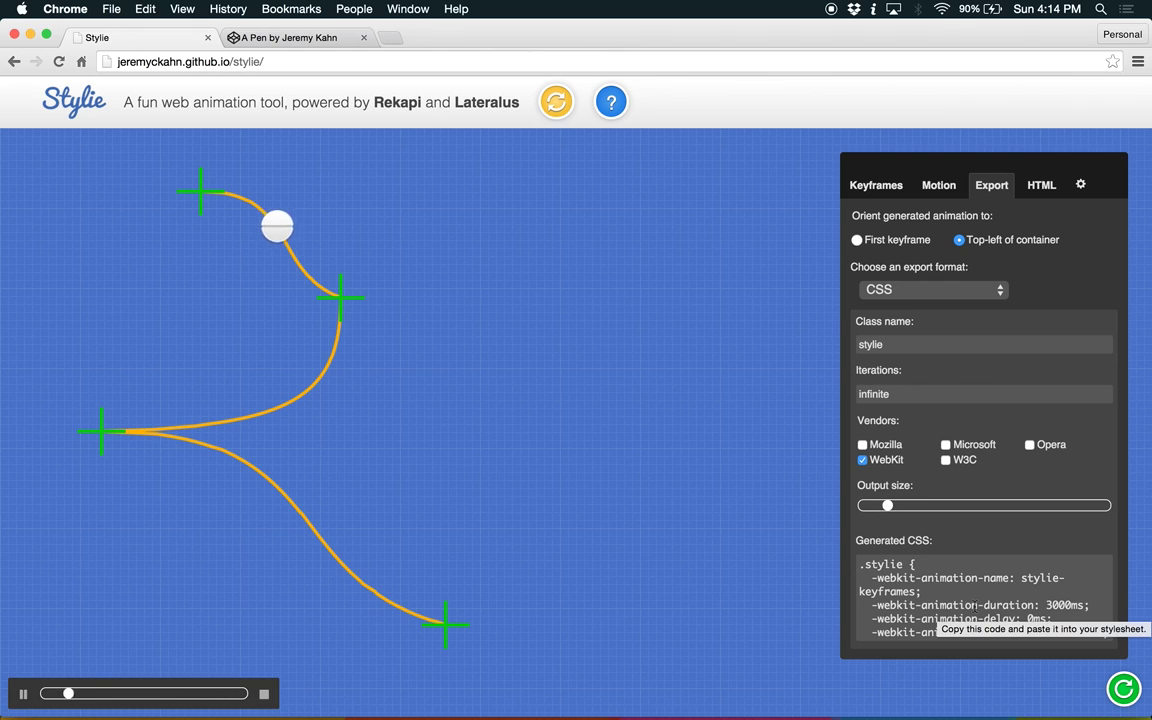
# Copy all the generated WebKit CSS and bring up the CodePen pen
pyautogui.click(938, 591)
pyautogui.press('super+a')
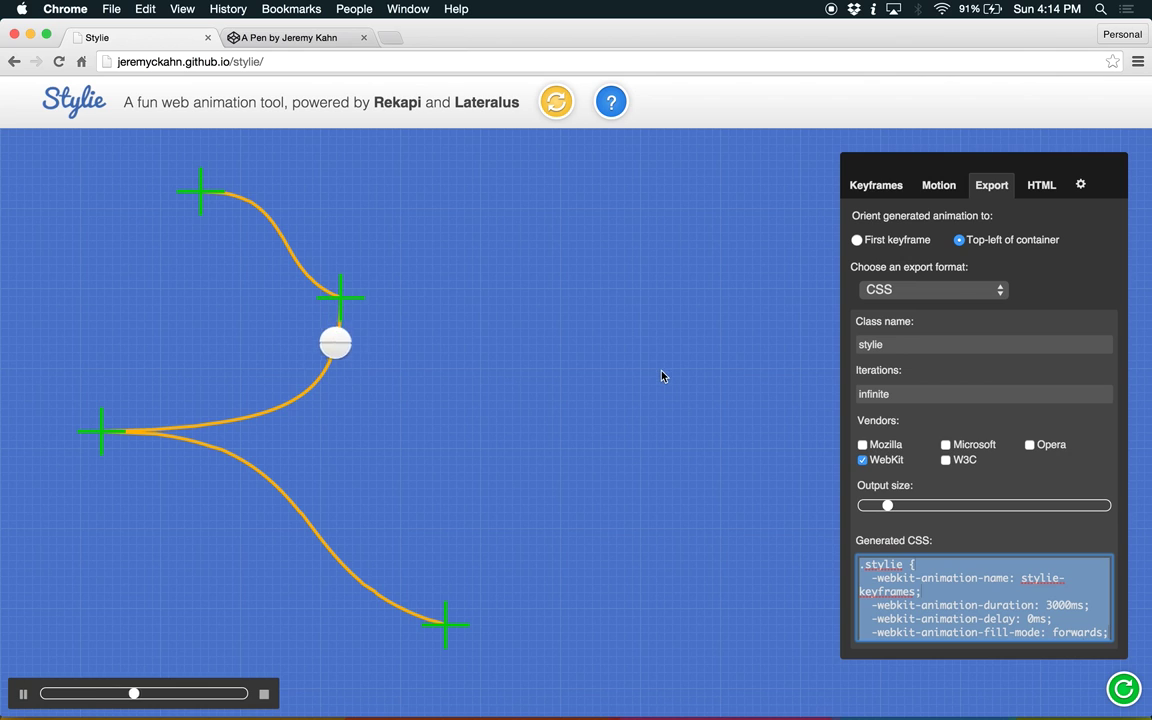
pyautogui.click(284, 37)
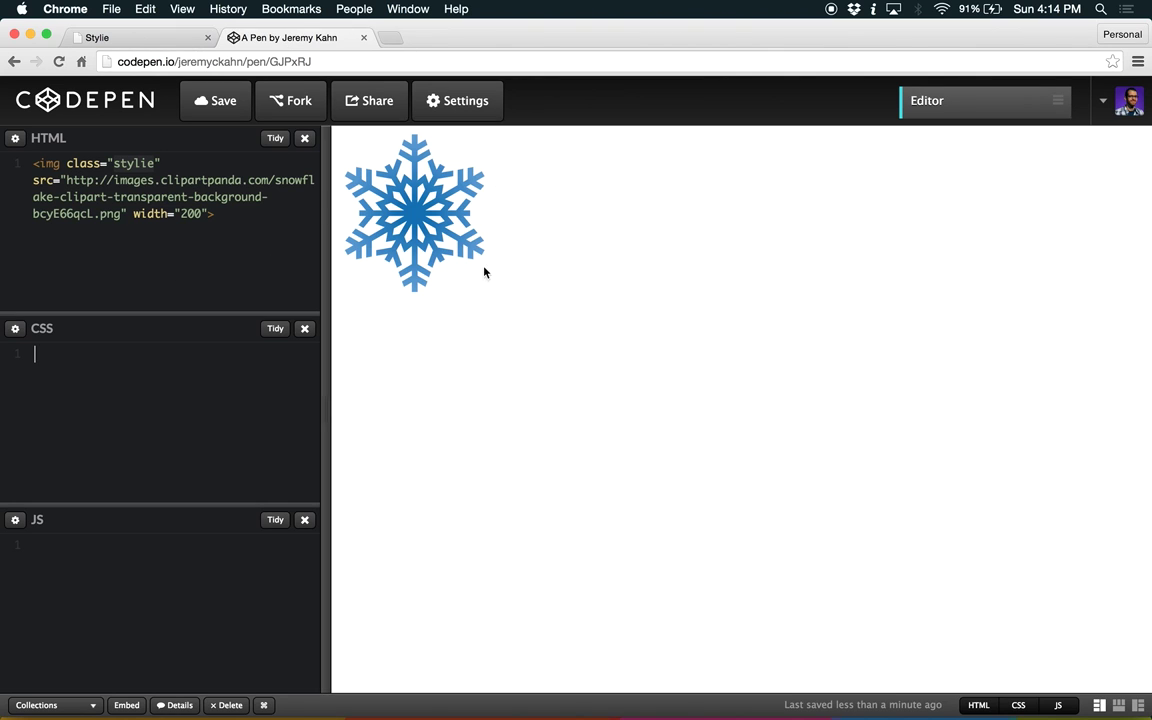
# Paste Stylie's WebKit CSS into the pen's empty CSS editor
pyautogui.click(83, 395)
pyautogui.press('super+v')
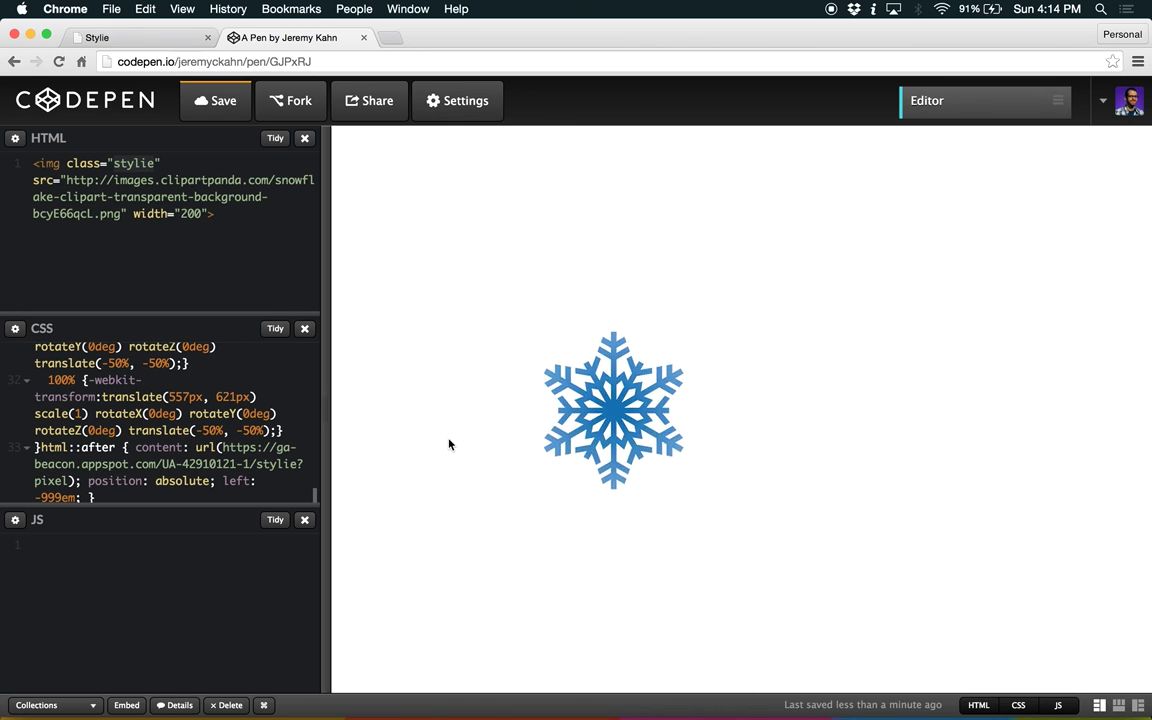
# Move the middle keyframe lower-right and give the middle and left keyframes 3-D rotations
pyautogui.click(121, 42)
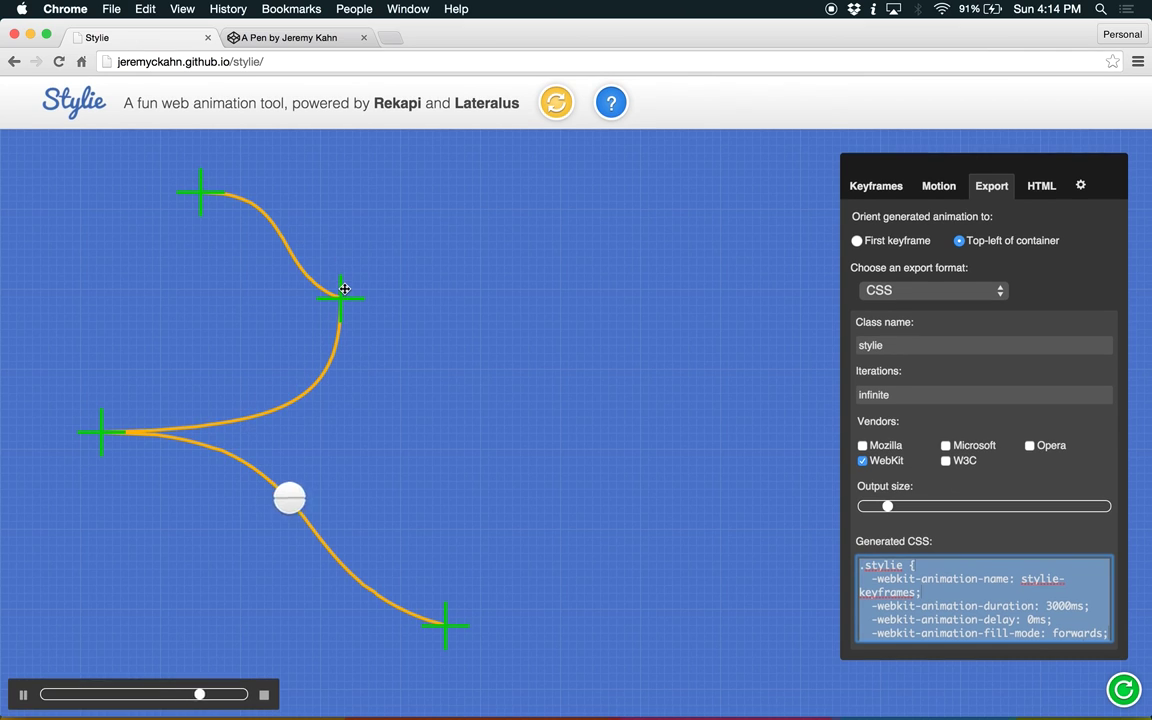
pyautogui.moveTo(344, 290); pyautogui.dragTo(382, 333)
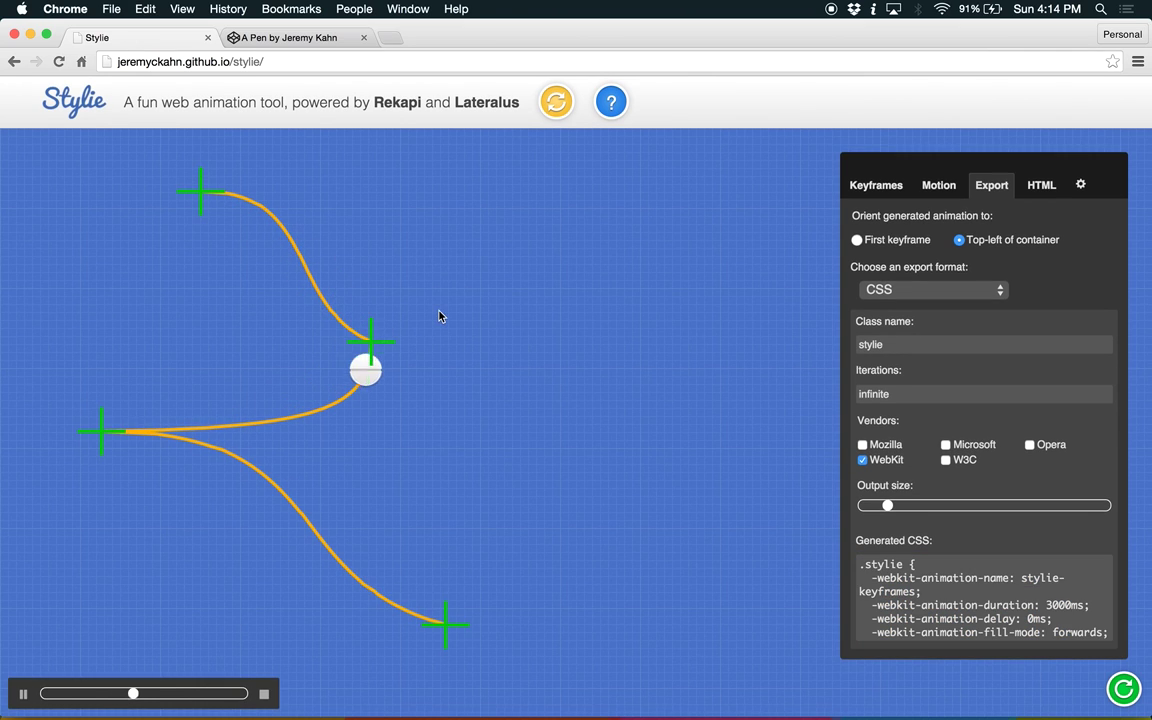
pyautogui.press('shift')
pyautogui.moveTo(411, 256); pyautogui.dragTo(446, 397)
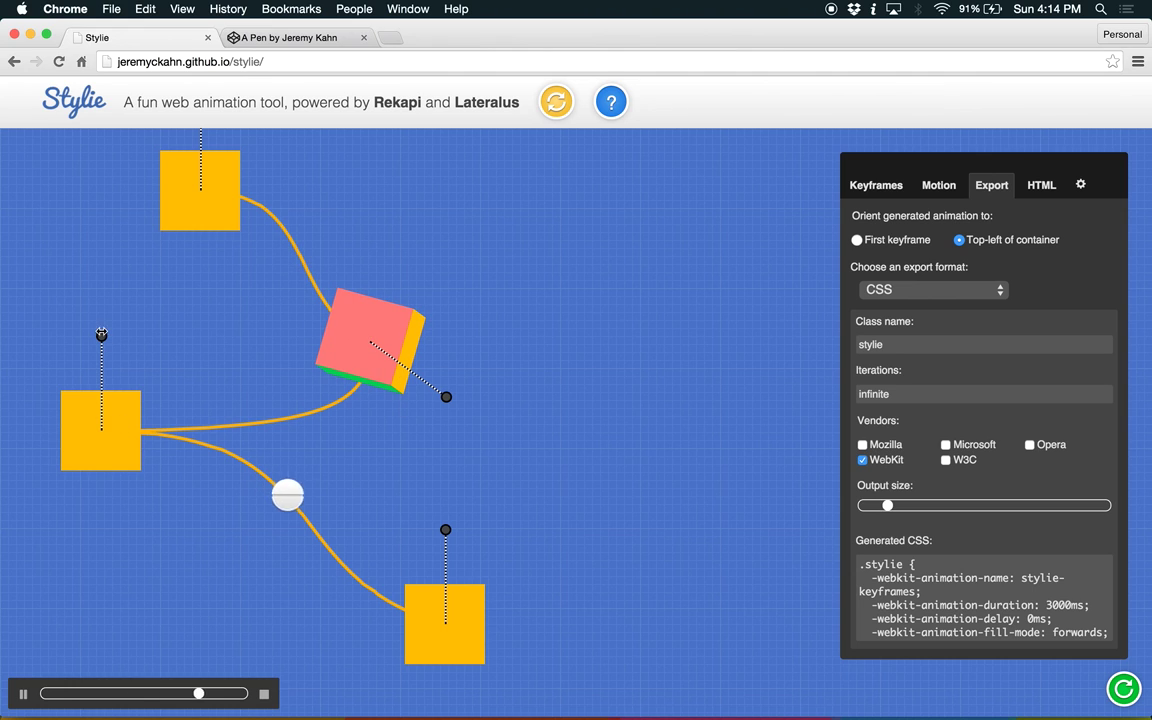
pyautogui.moveTo(101, 336); pyautogui.dragTo(7, 423)
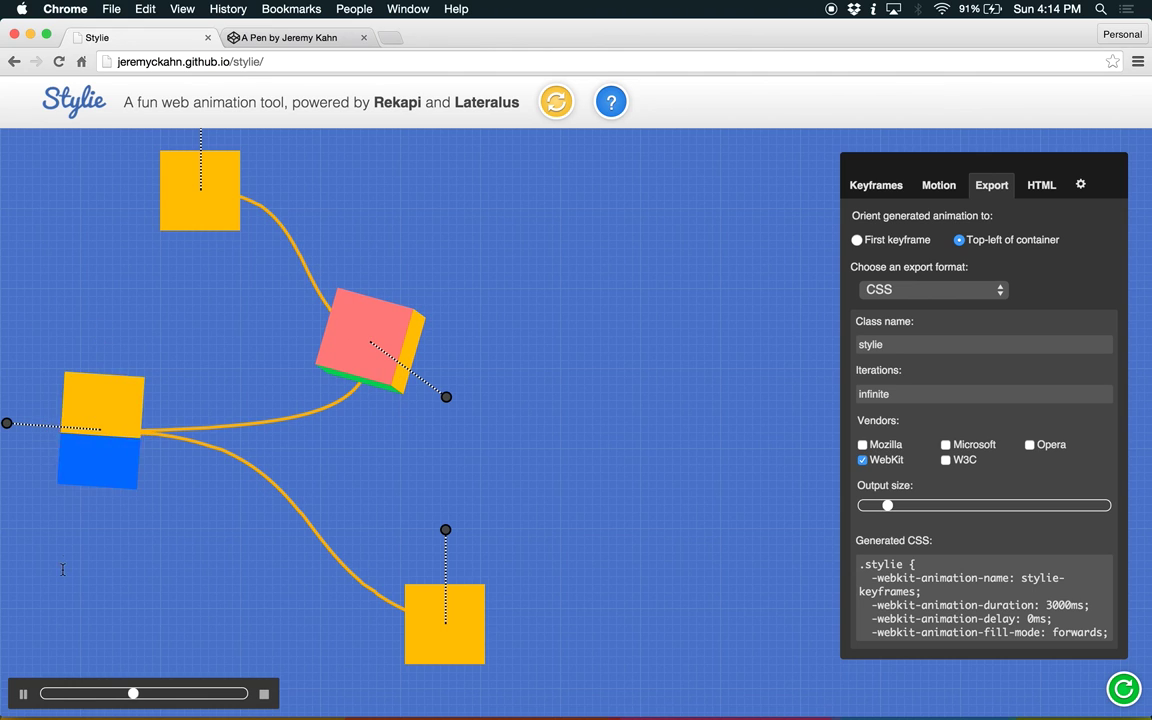
# Rotate and enlarge the final keyframe, then select the regenerated CSS
pyautogui.moveTo(445, 531); pyautogui.dragTo(355, 654)
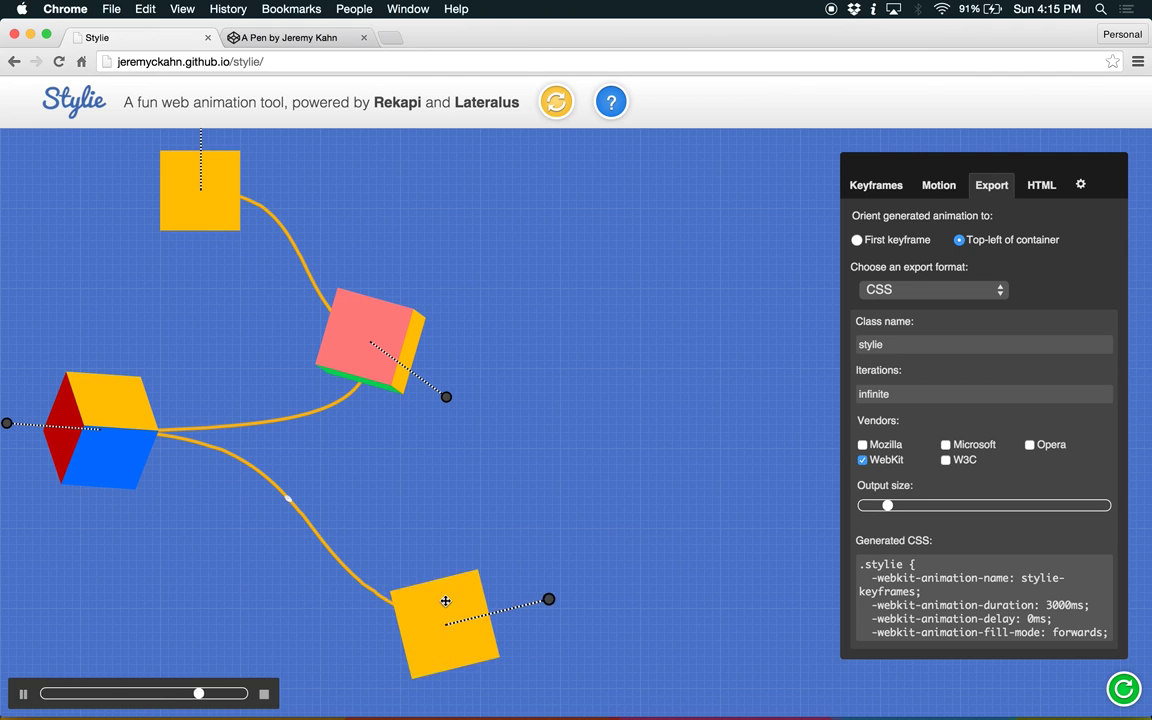
pyautogui.scroll(-3, 445, 603)
pyautogui.scroll(10, 445, 604)
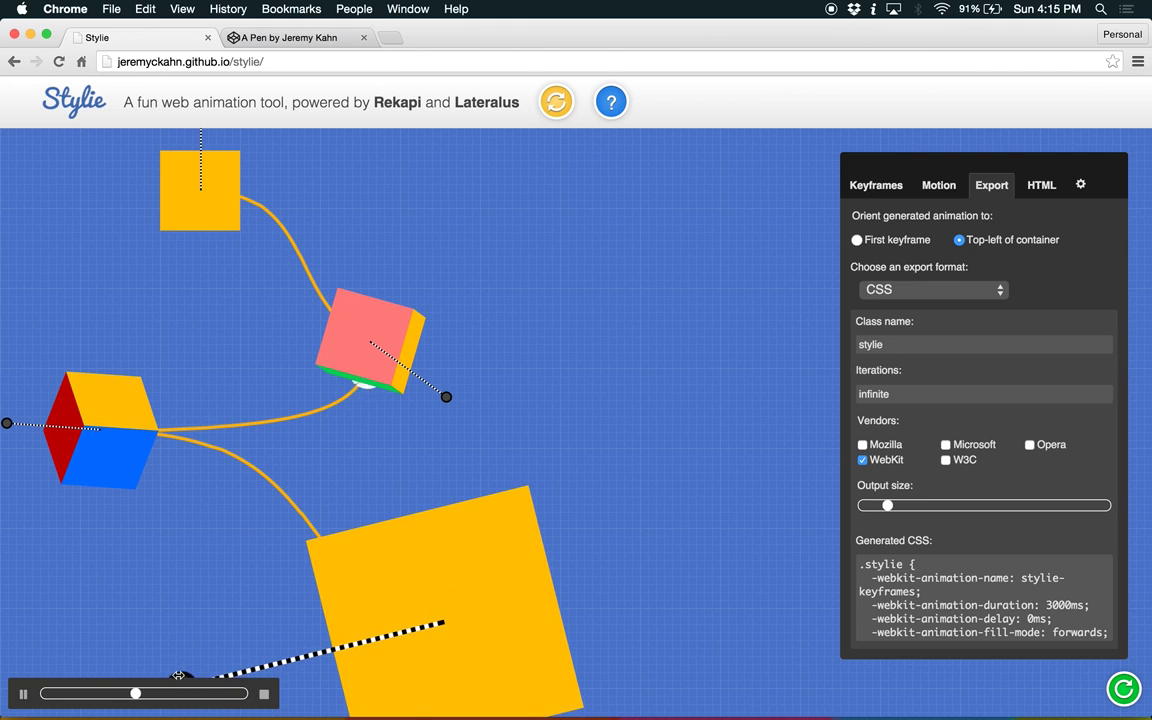
pyautogui.moveTo(180, 678); pyautogui.dragTo(539, 371)
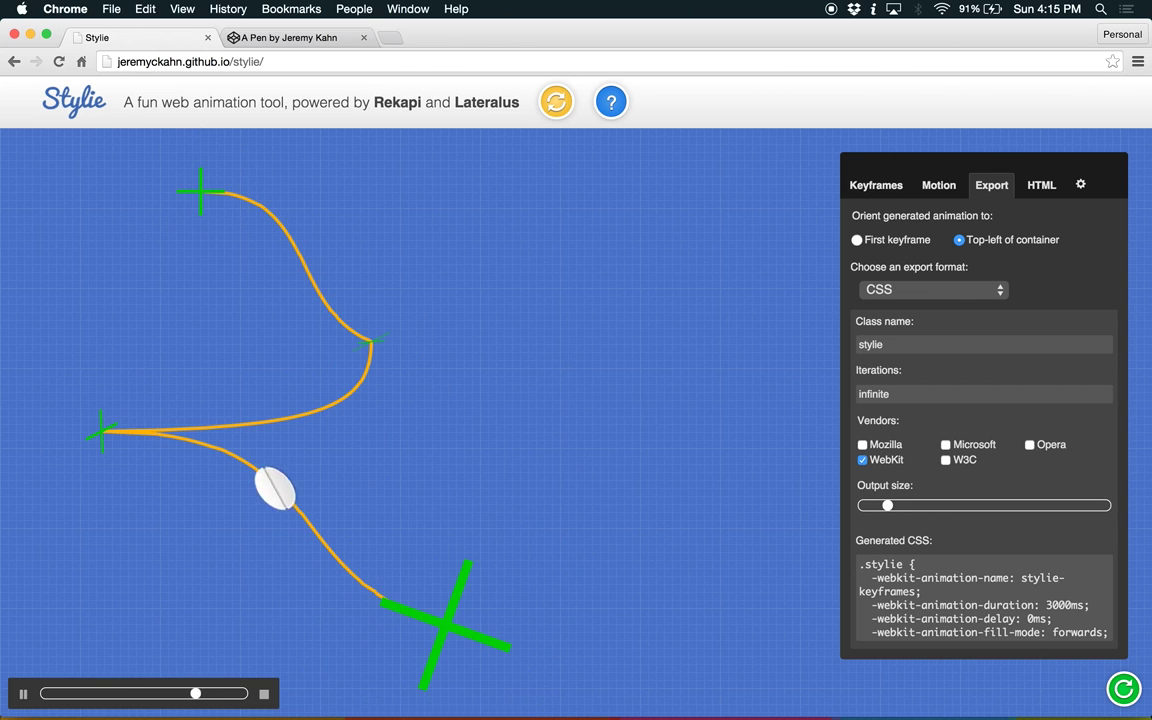
pyautogui.click(958, 603)
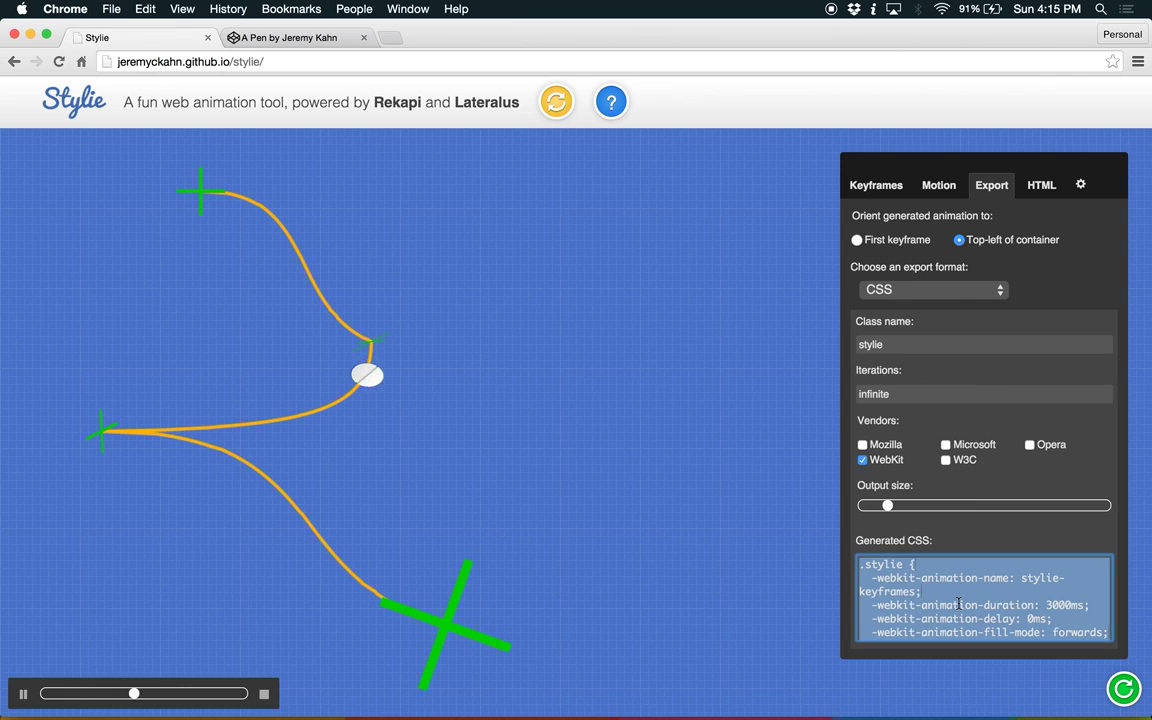
# Replace the pen's CSS with the regenerated keyframes, including scale 2.8665, then return to Stylie
pyautogui.click(288, 38)
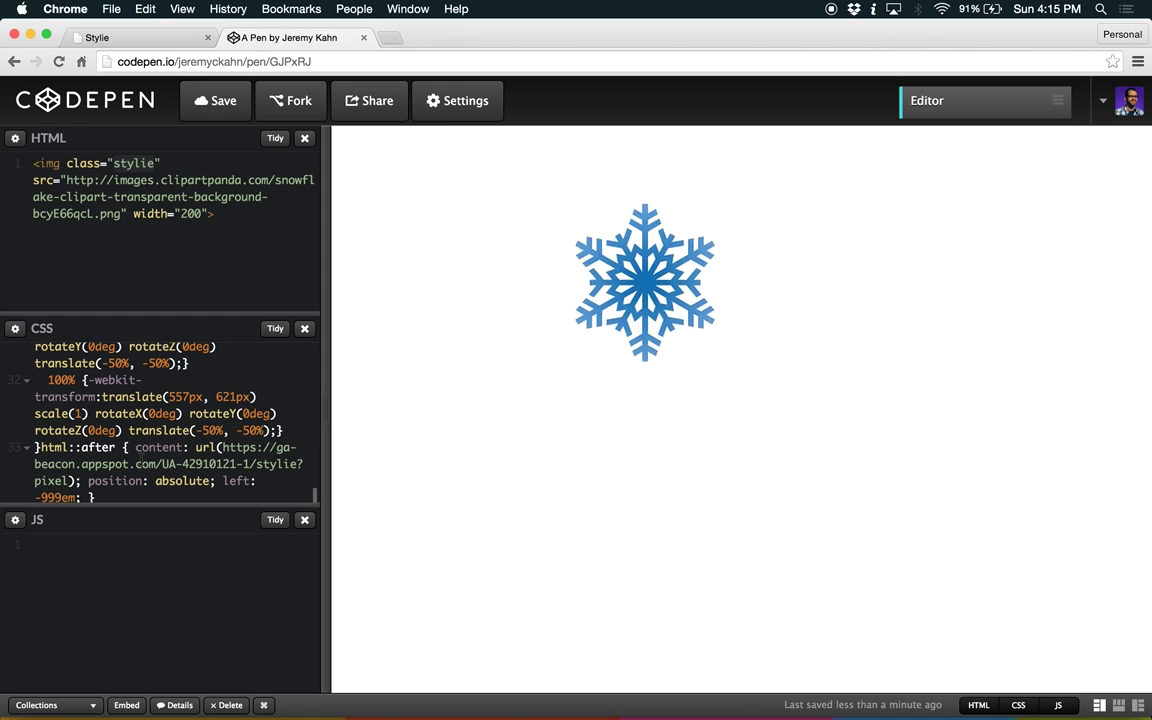
pyautogui.click(128, 418)
pyautogui.hotkey('ctrl', 'a')
pyautogui.press('super+v')
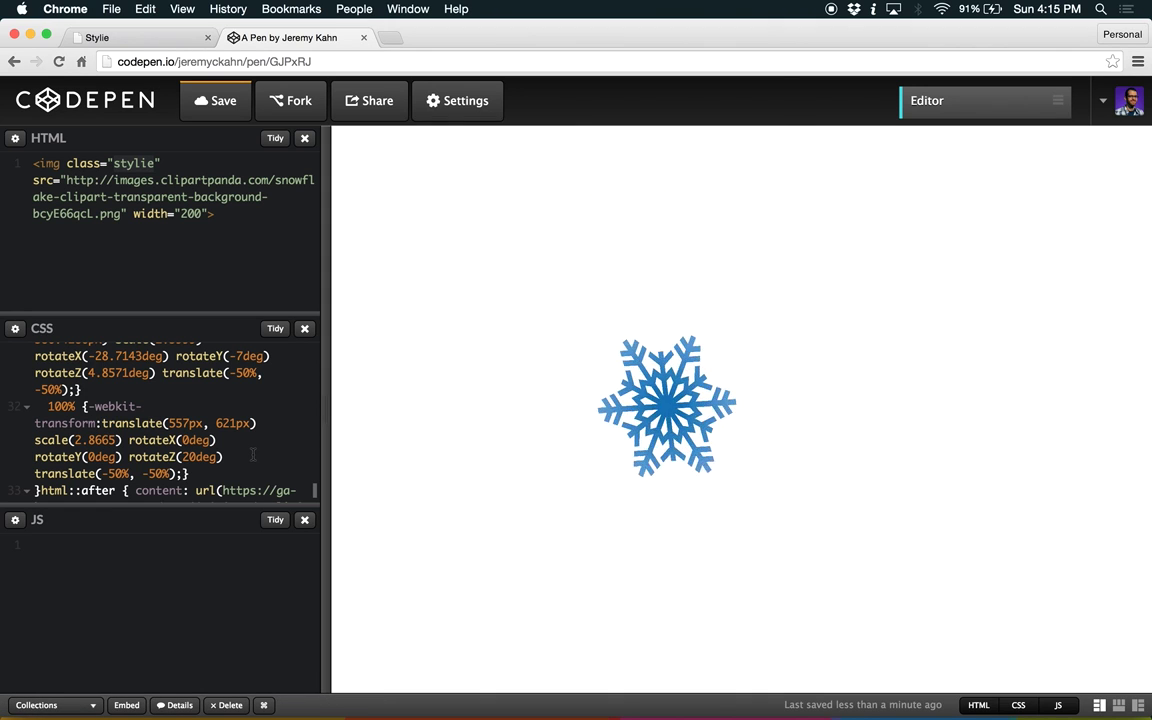
pyautogui.click(147, 40)
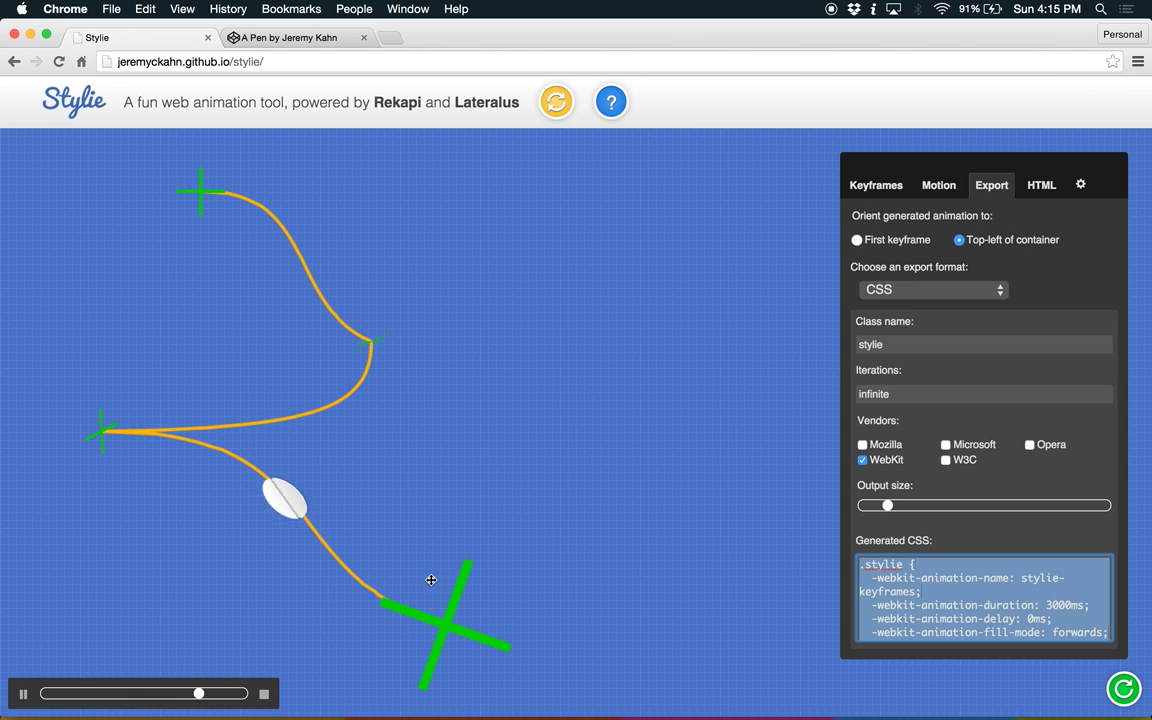
# Scroll through Stylie's regenerated keyframe CSS, then switch back to the CodePen pen
pyautogui.click(679, 368)
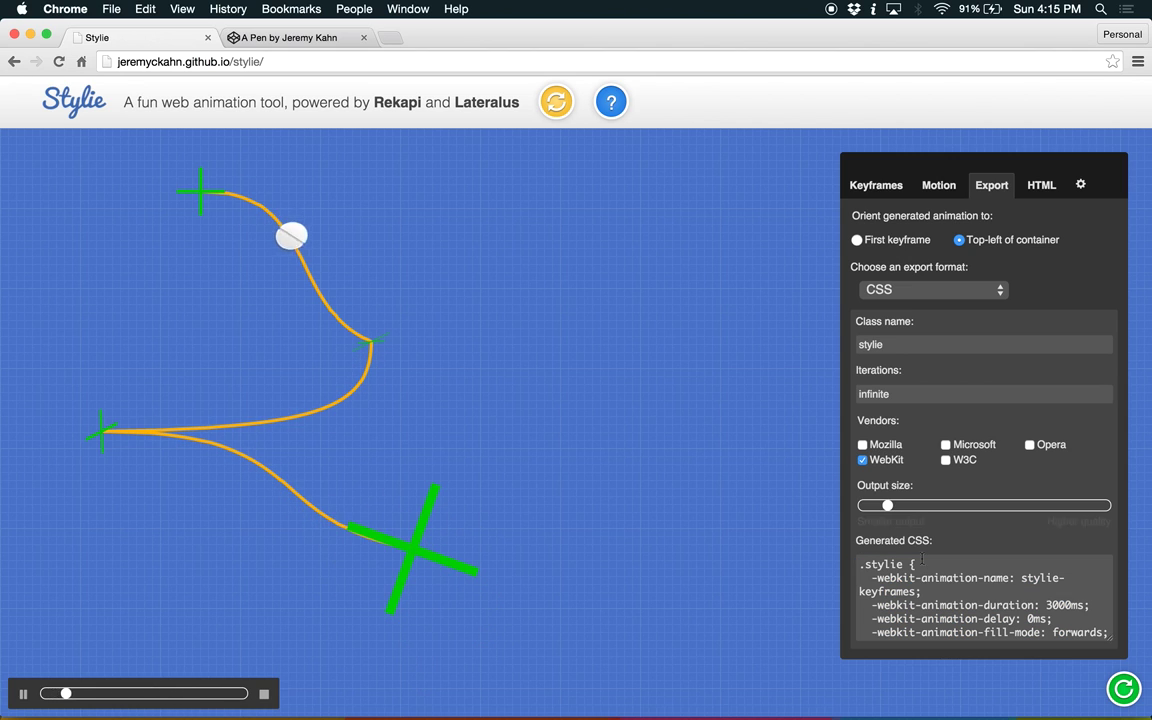
pyautogui.scroll(-10, 930, 577)
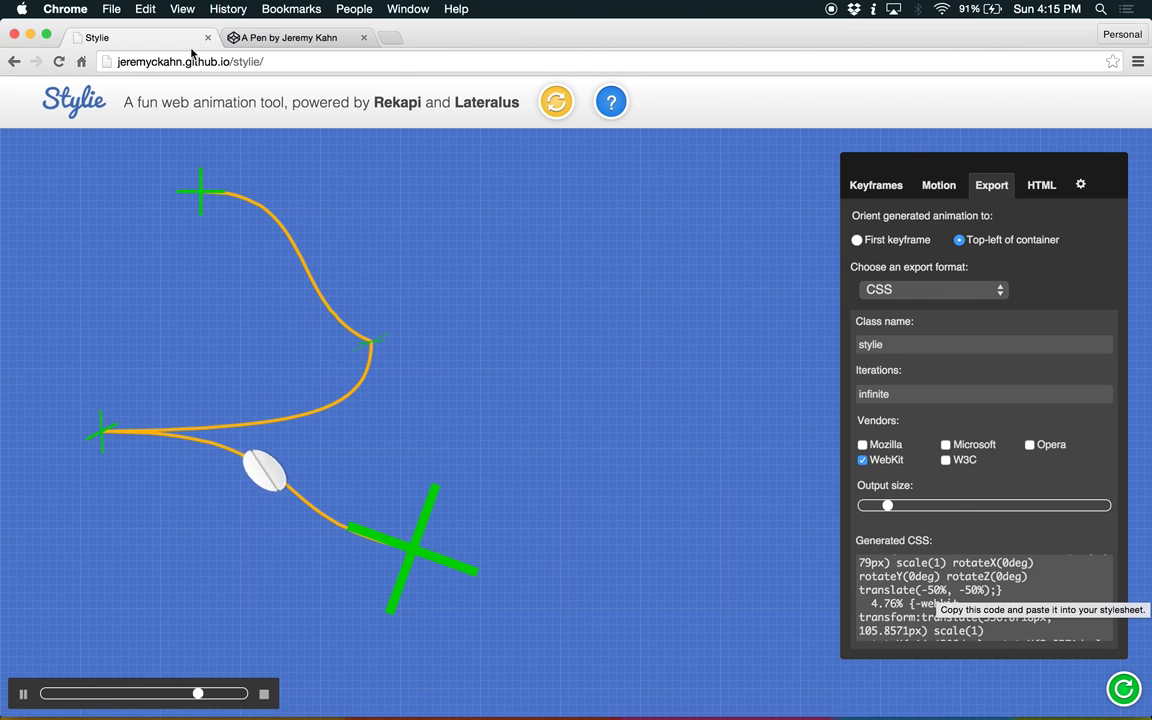
pyautogui.click(290, 38)
# Collapse the empty JS panel and scroll through the pen's keyframe CSS
pyautogui.scroll(-3, 200, 430)
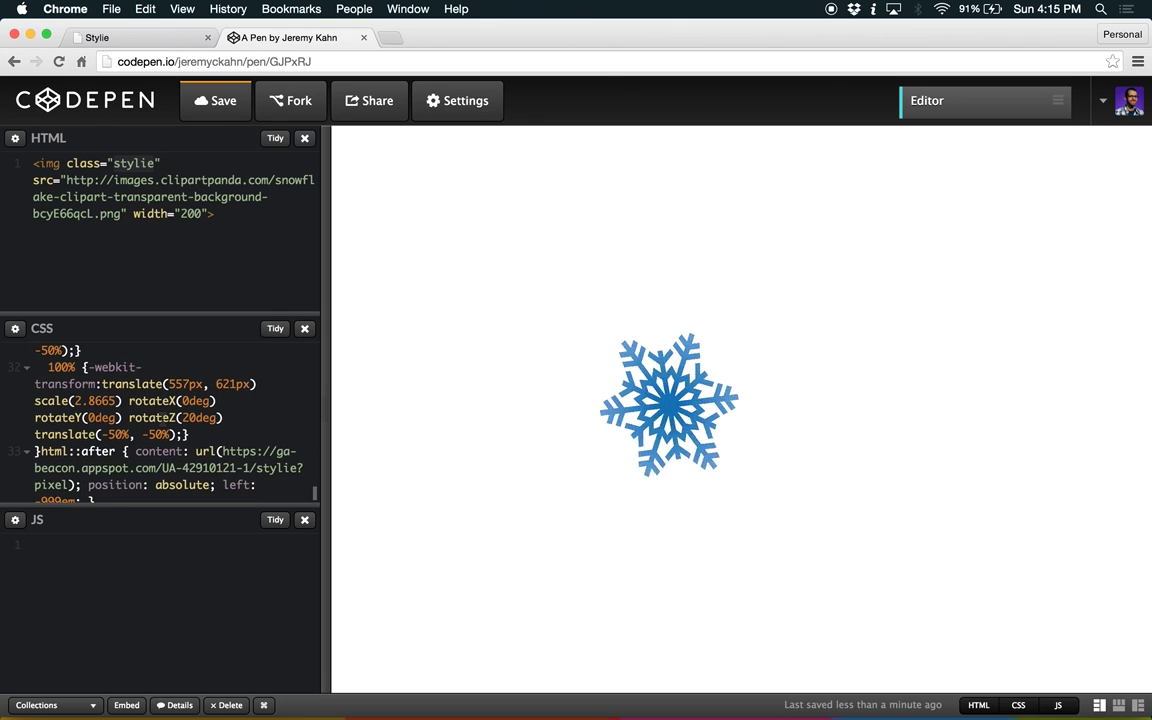
pyautogui.click(304, 520)
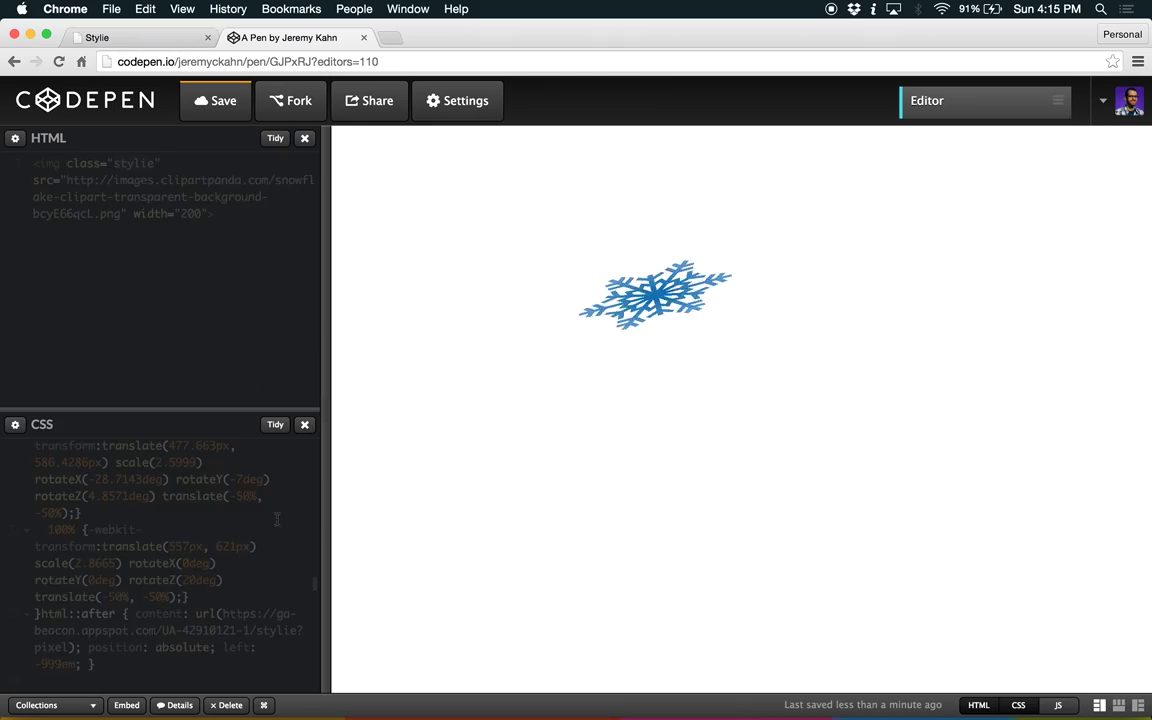
pyautogui.scroll(15, 233, 531)
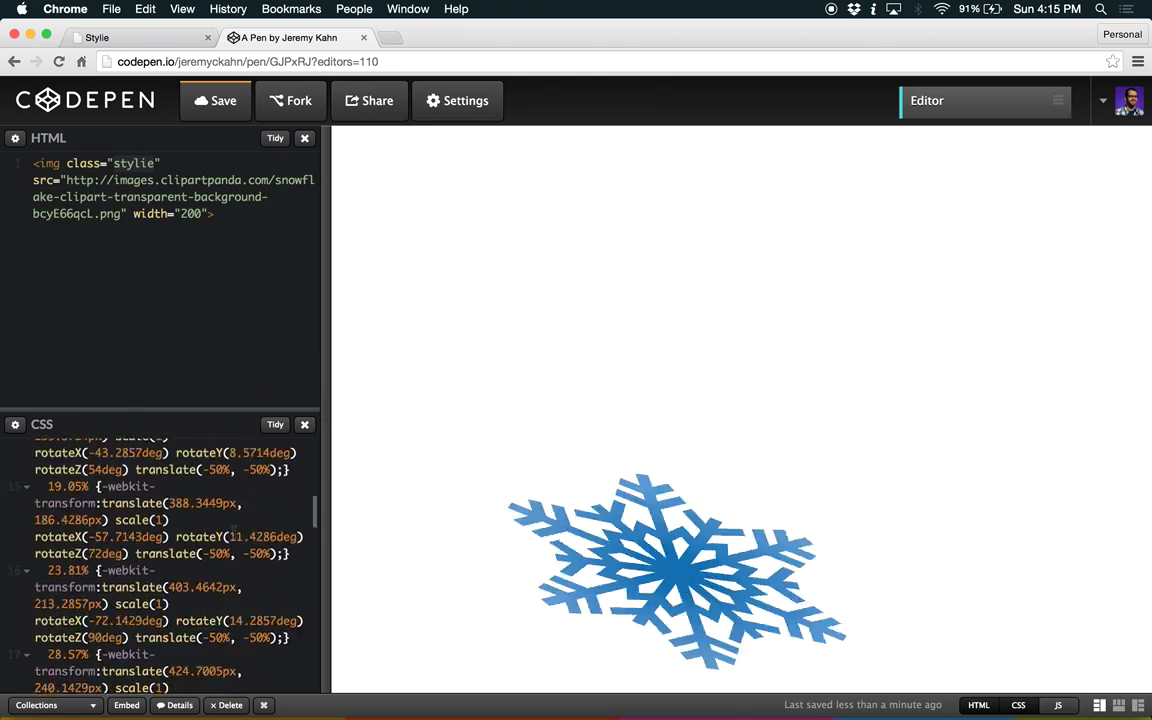
pyautogui.scroll(2, 233, 531)
pyautogui.scroll(-15, 233, 531)
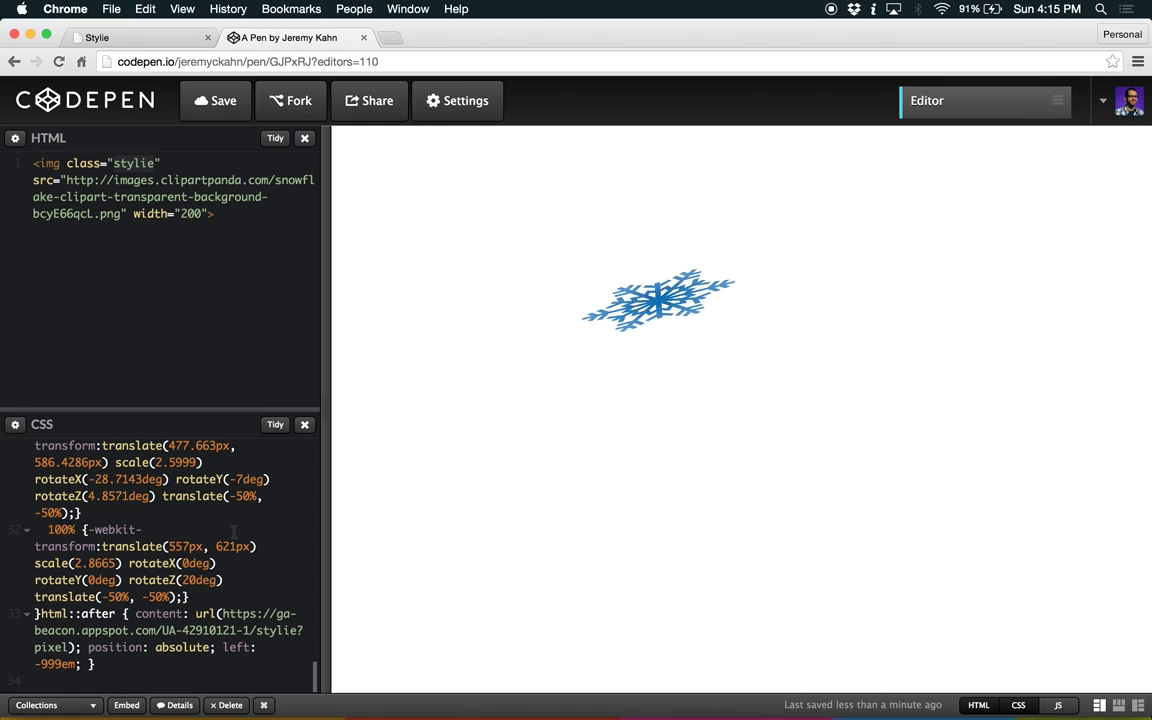
# Back in Stylie, set the export format to Rekapi and scroll the JSON with duration 3000
pyautogui.click(113, 45)
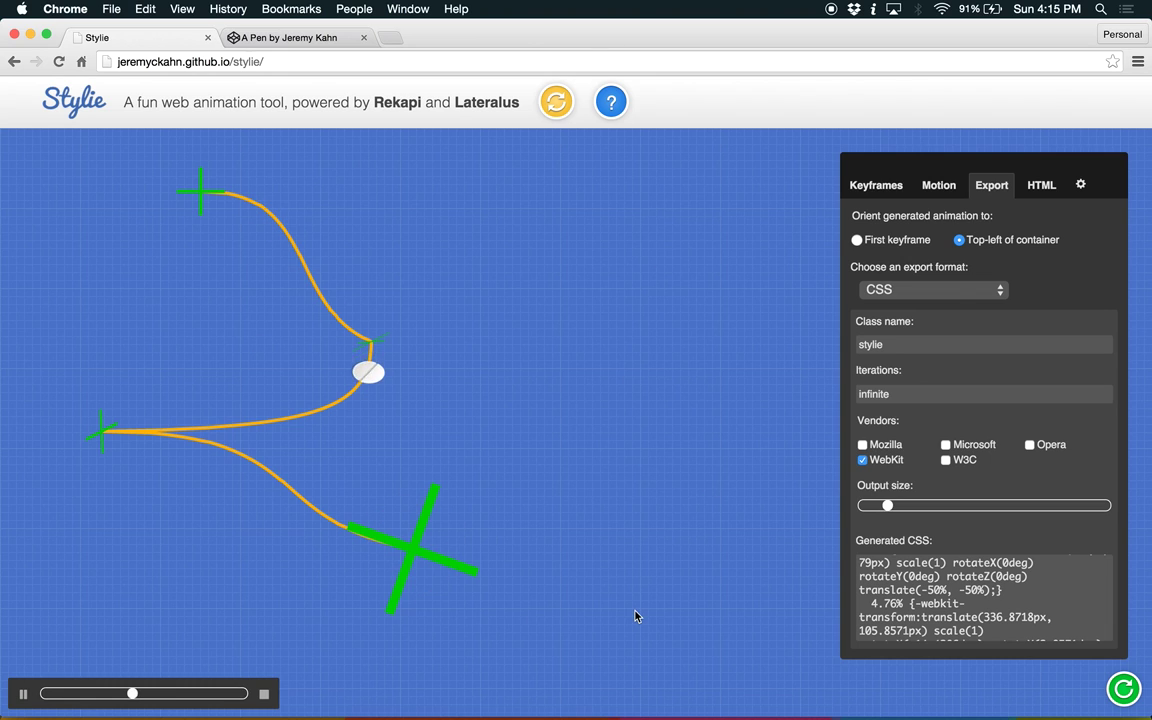
pyautogui.click(926, 289)
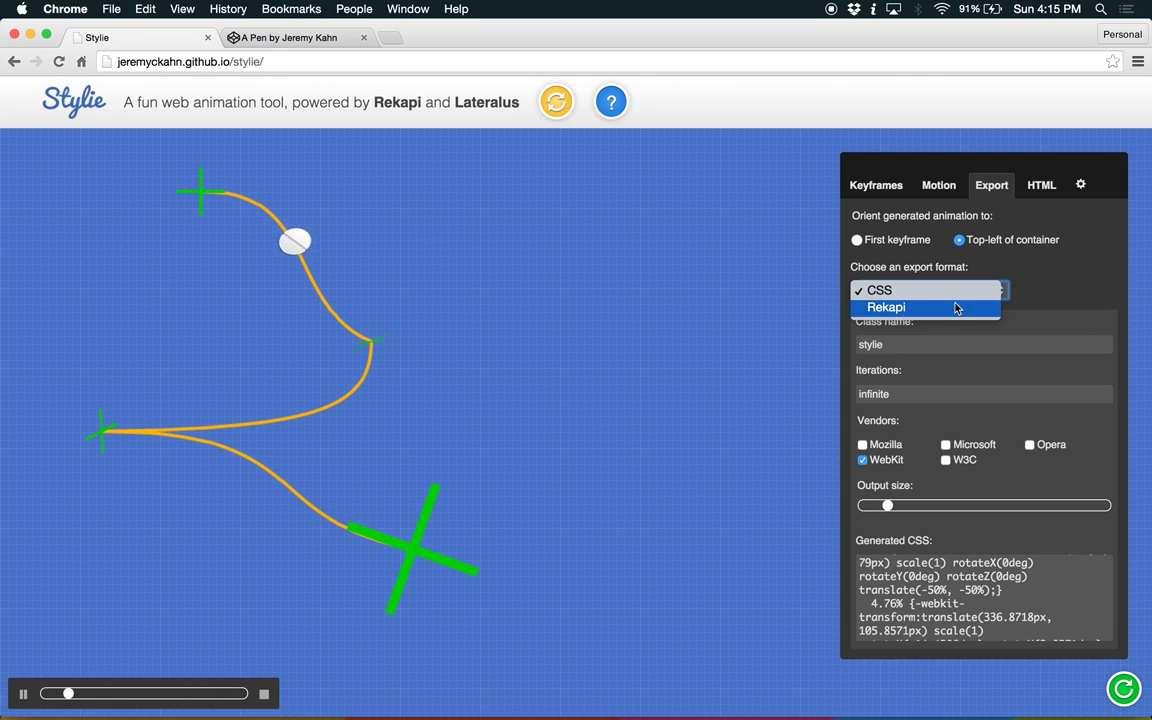
pyautogui.click(957, 308)
pyautogui.scroll(-1, 918, 484)
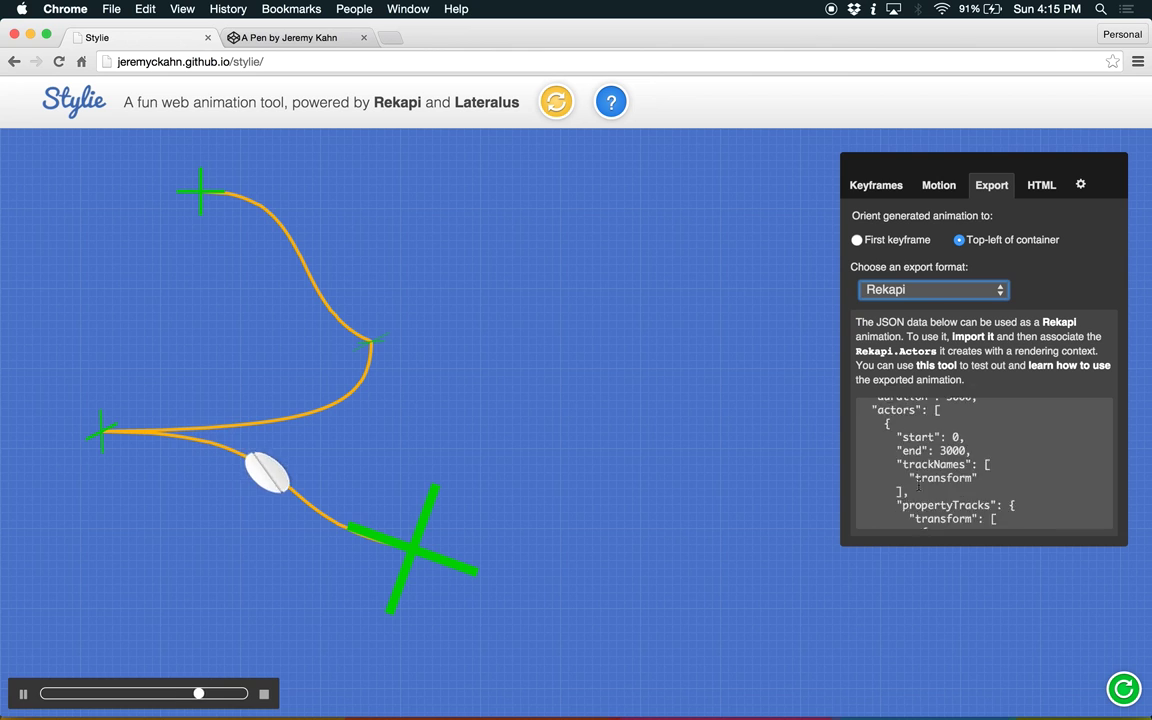
pyautogui.scroll(-10, 918, 484)
pyautogui.scroll(15, 918, 484)
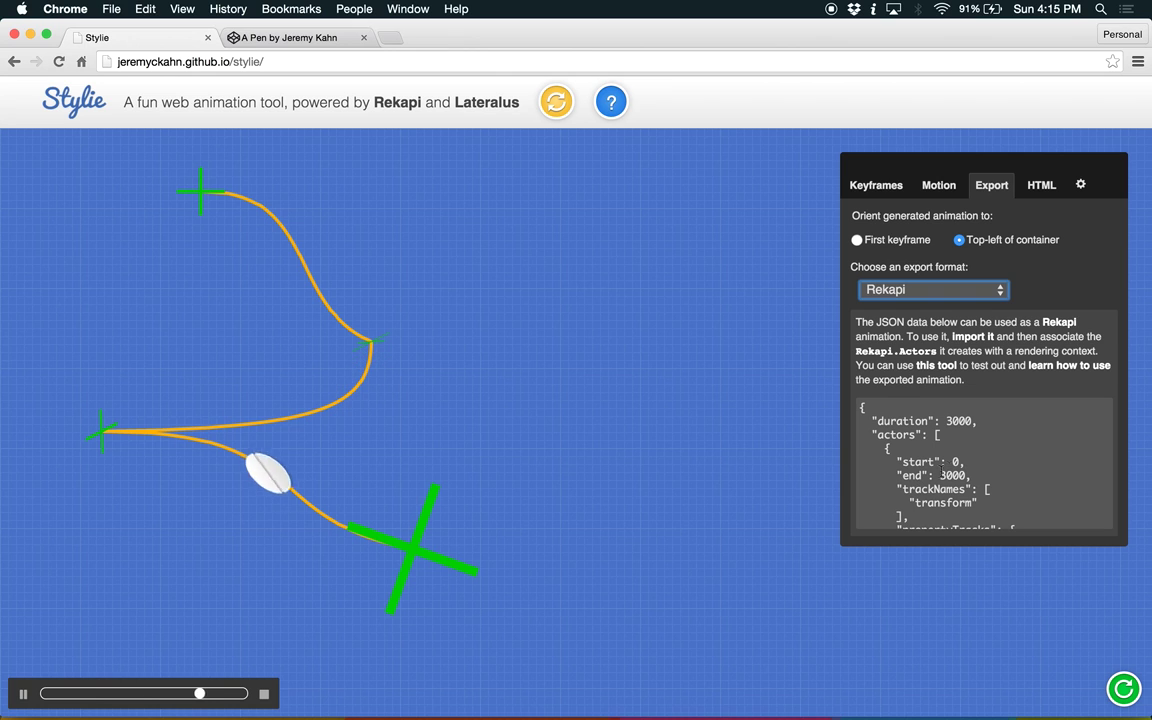
# Open the Rekapi export test tool and select Stylie's exported JSON
pyautogui.click(936, 367)
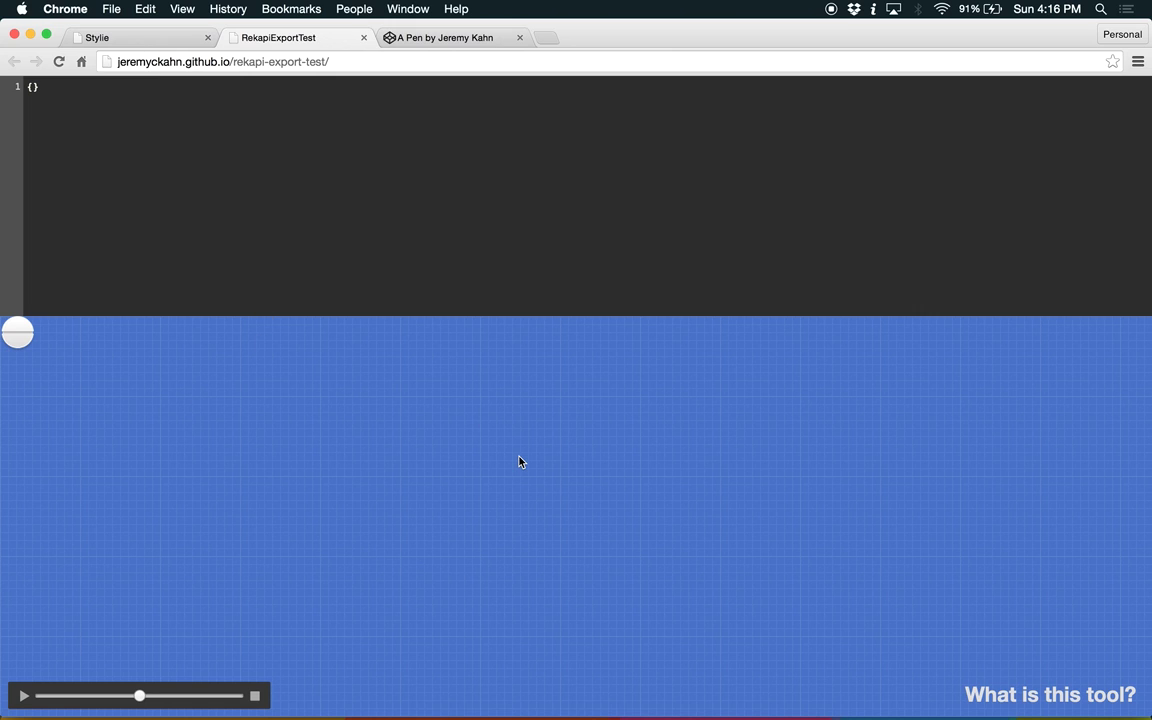
pyautogui.click(139, 38)
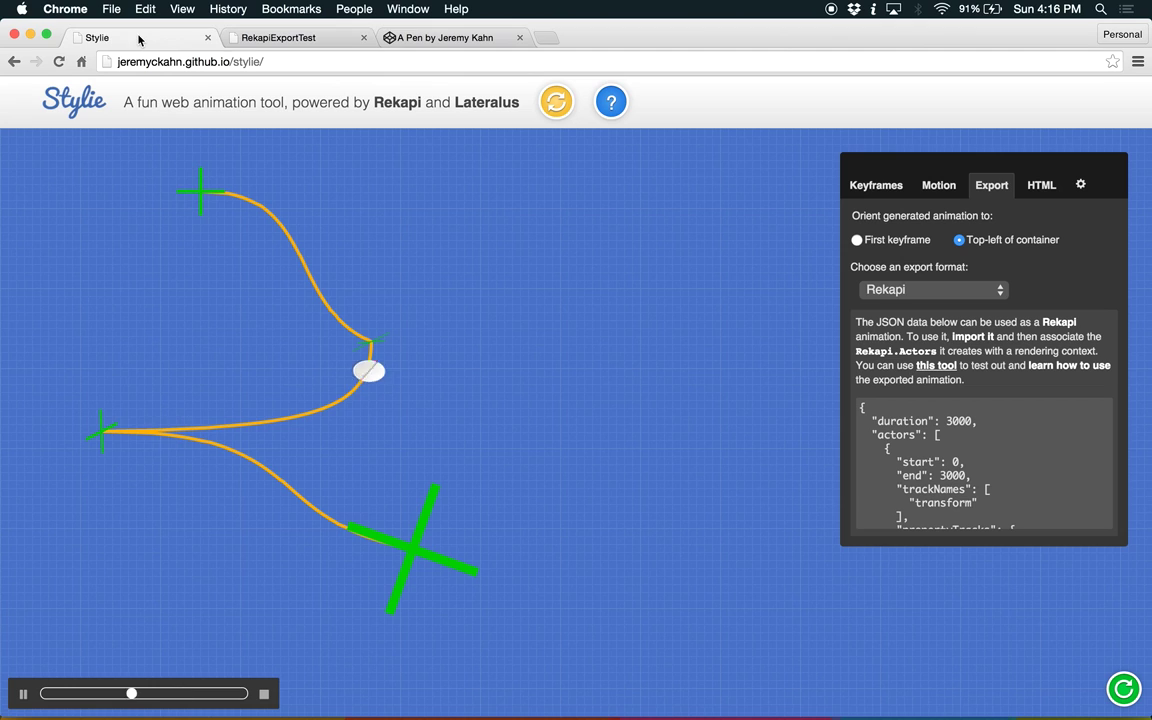
pyautogui.click(936, 458)
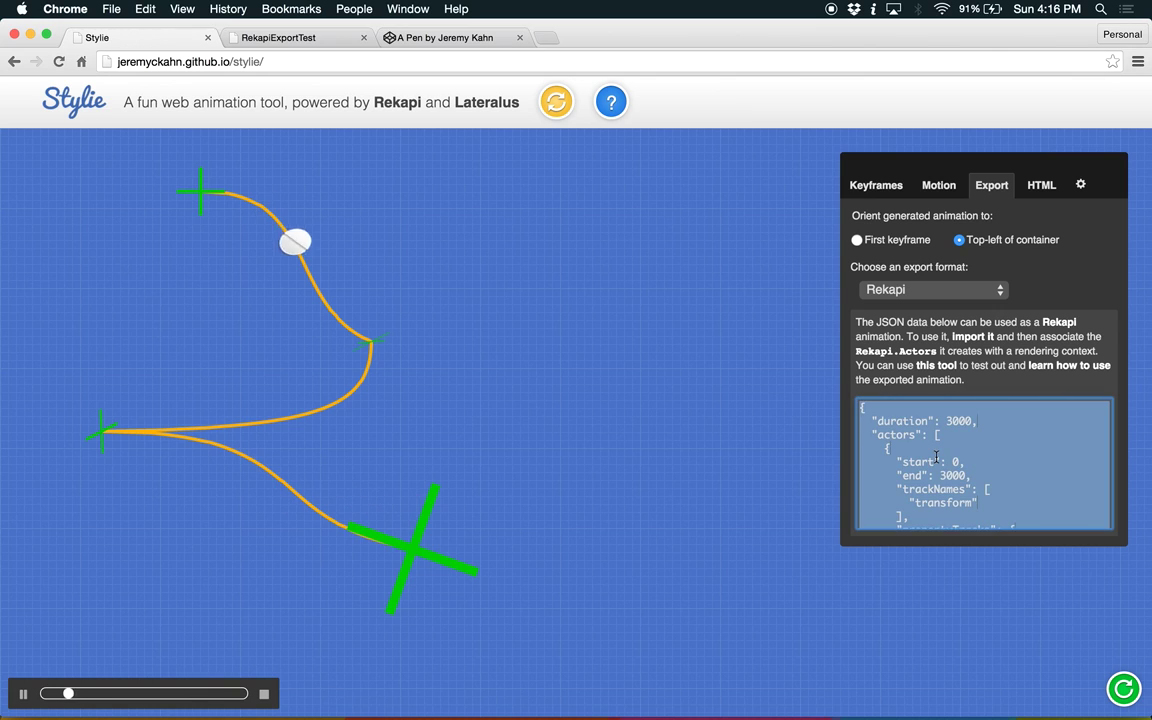
# Paste the Rekapi JSON over the test tool's placeholder {}, then return to Stylie
pyautogui.click(300, 40)
pyautogui.click(208, 175)
pyautogui.press('super+a')
pyautogui.press('super+v')
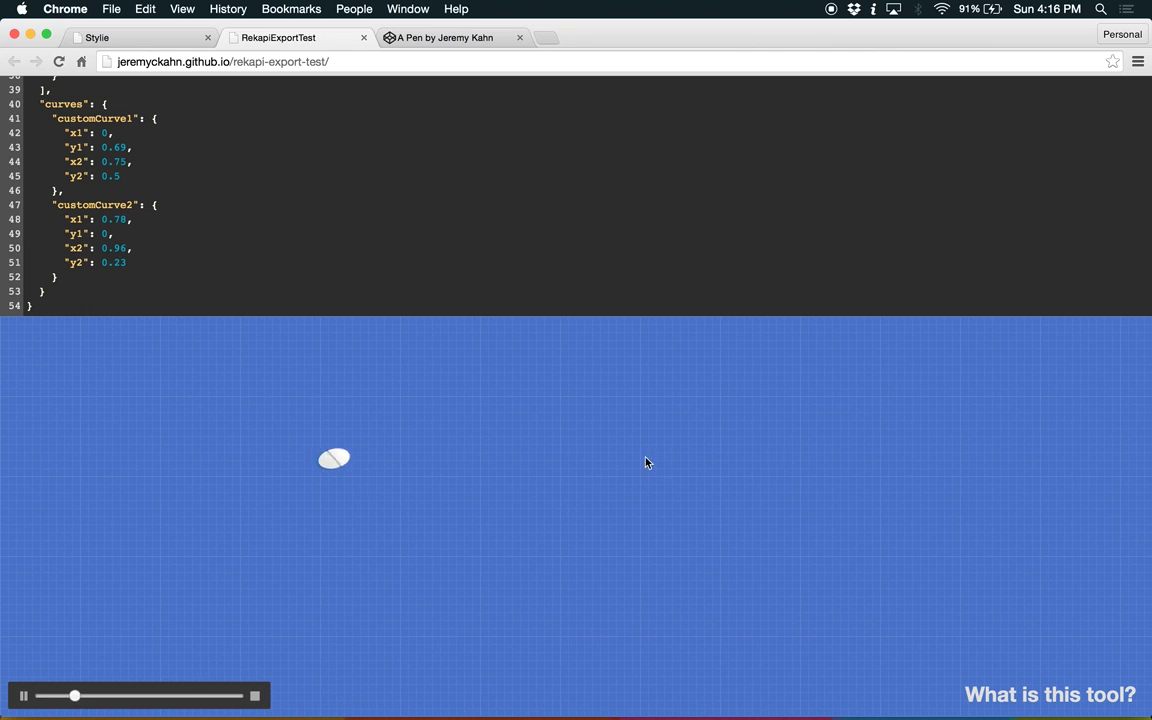
pyautogui.click(141, 37)
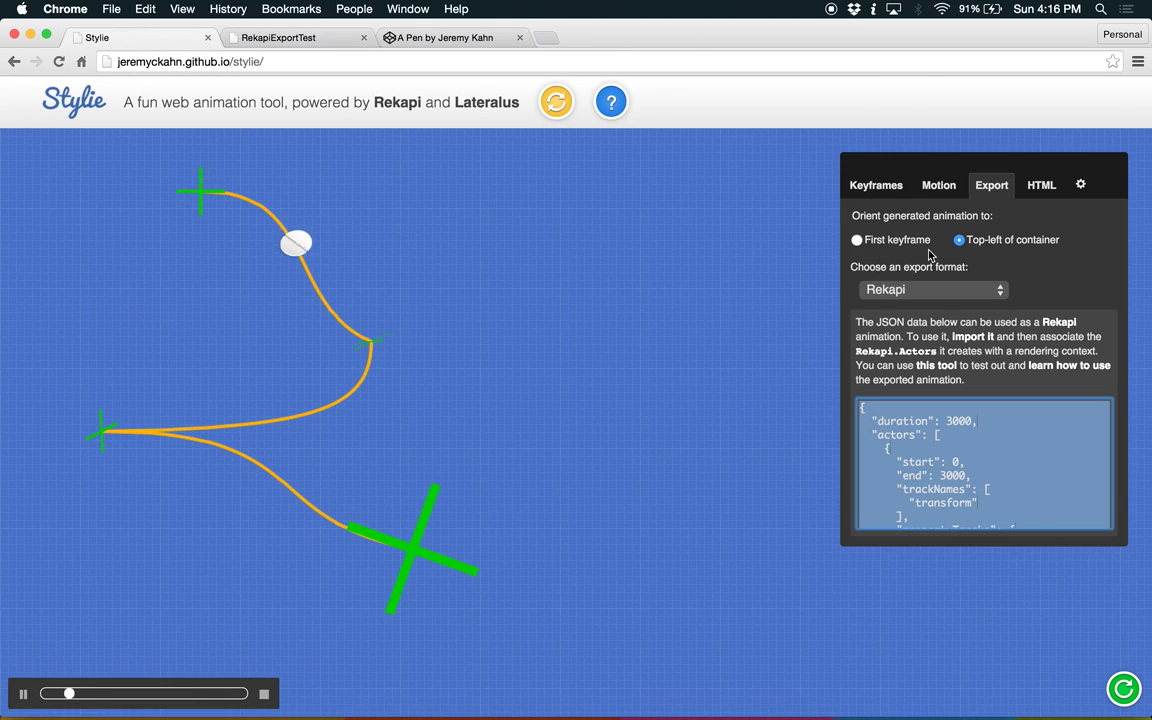
# Show the custom HTML panel and reset to a fresh, paused two-keyframe animation
pyautogui.click(1043, 188)
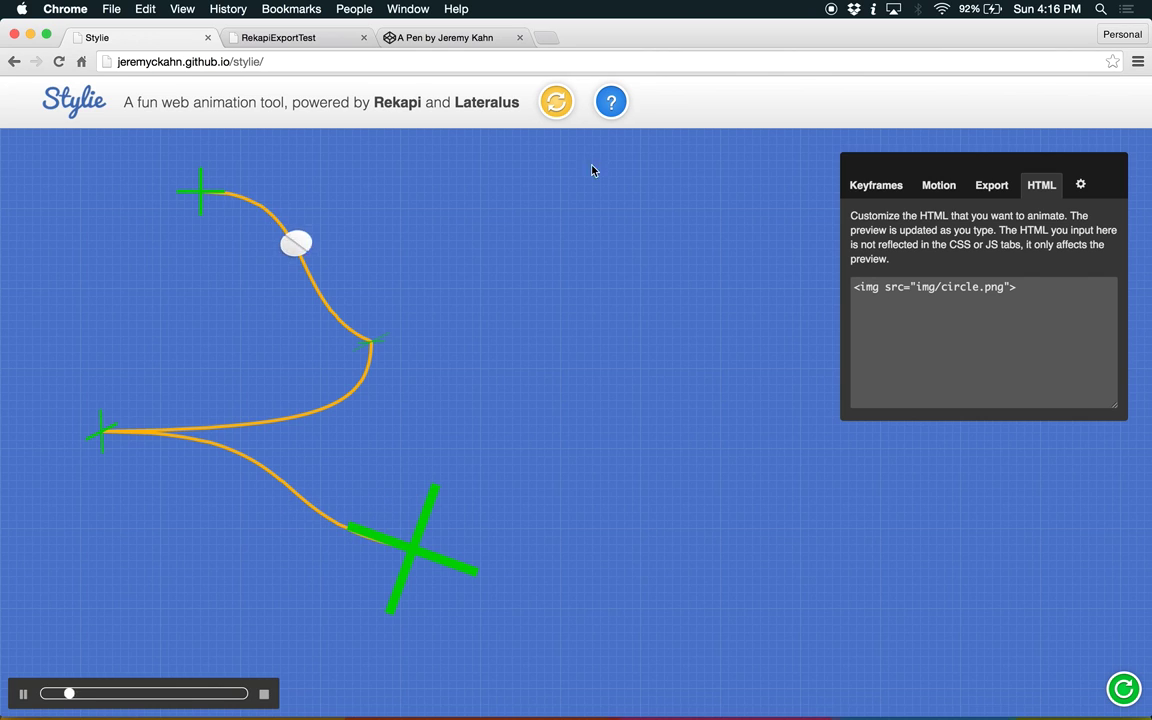
pyautogui.click(556, 101)
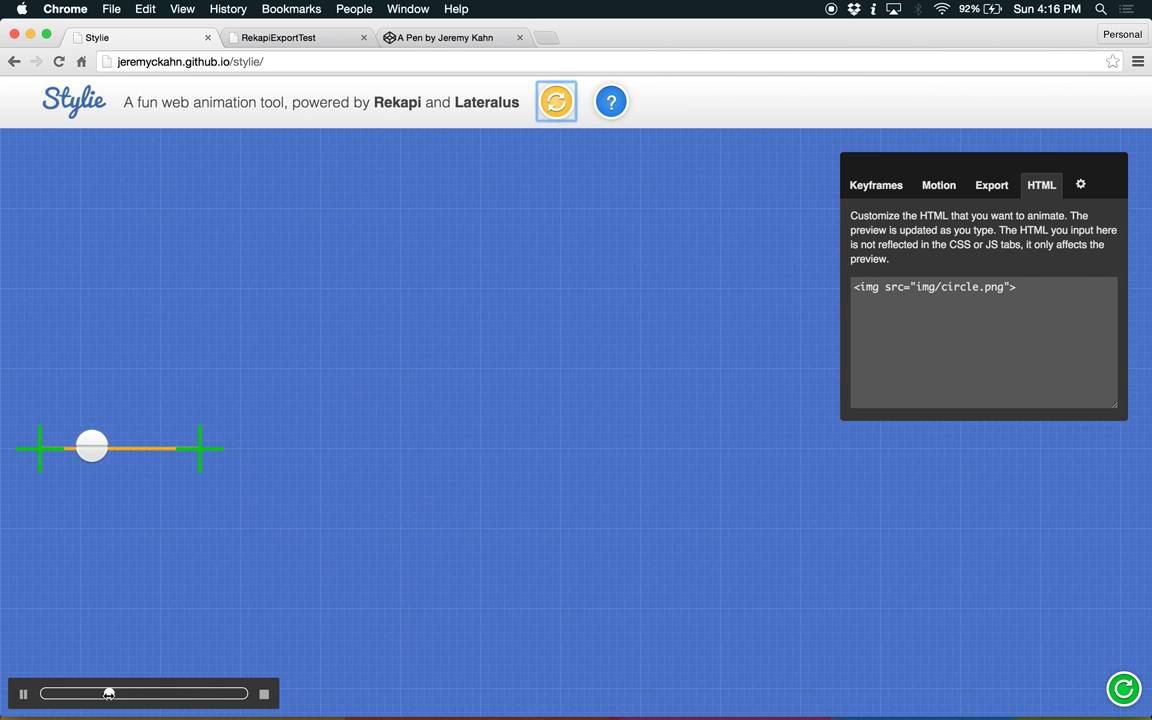
pyautogui.click(134, 693)
# Replace the circle image markup with <h1>Hello!</h1> and resume playback
pyautogui.click(1051, 296)
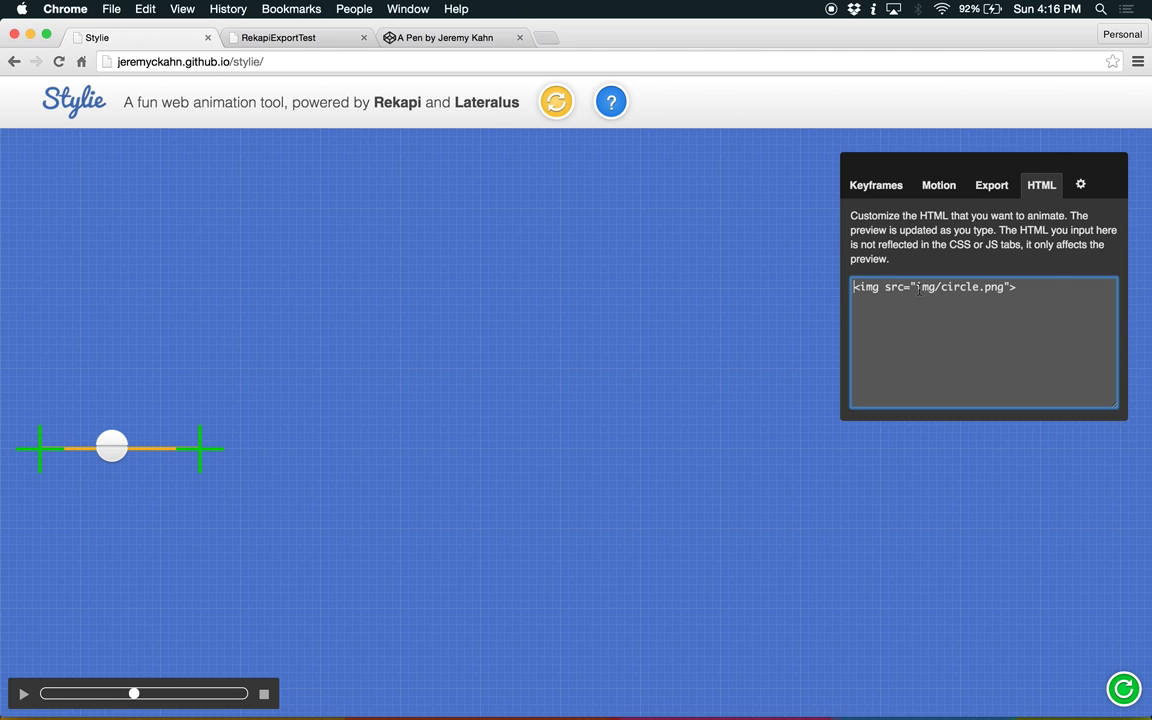
pyautogui.moveTo(1051, 296); pyautogui.dragTo(789, 286)
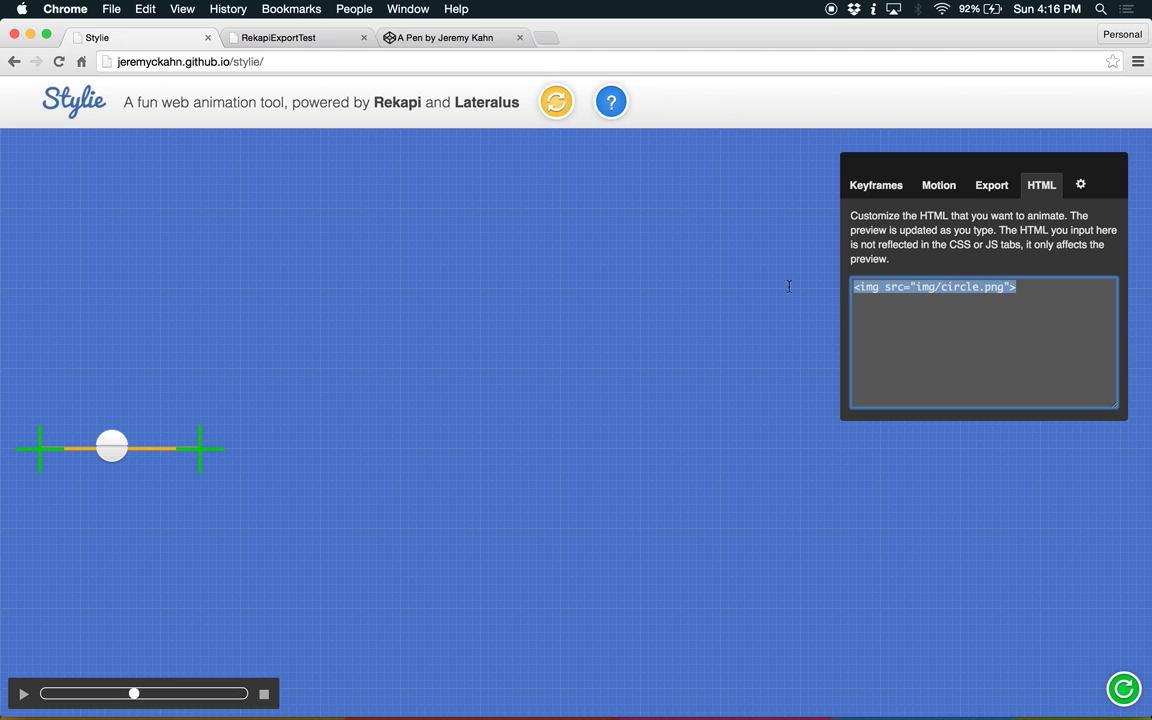
pyautogui.write('<h1>H')
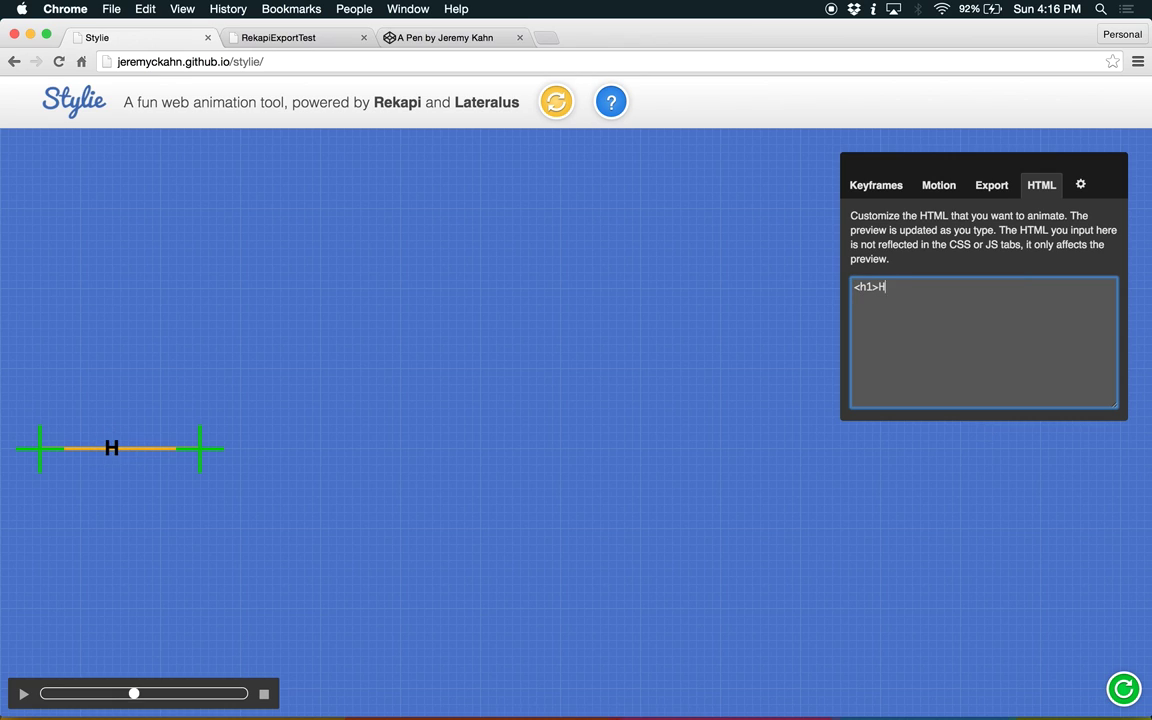
pyautogui.write('ello!</h1>')
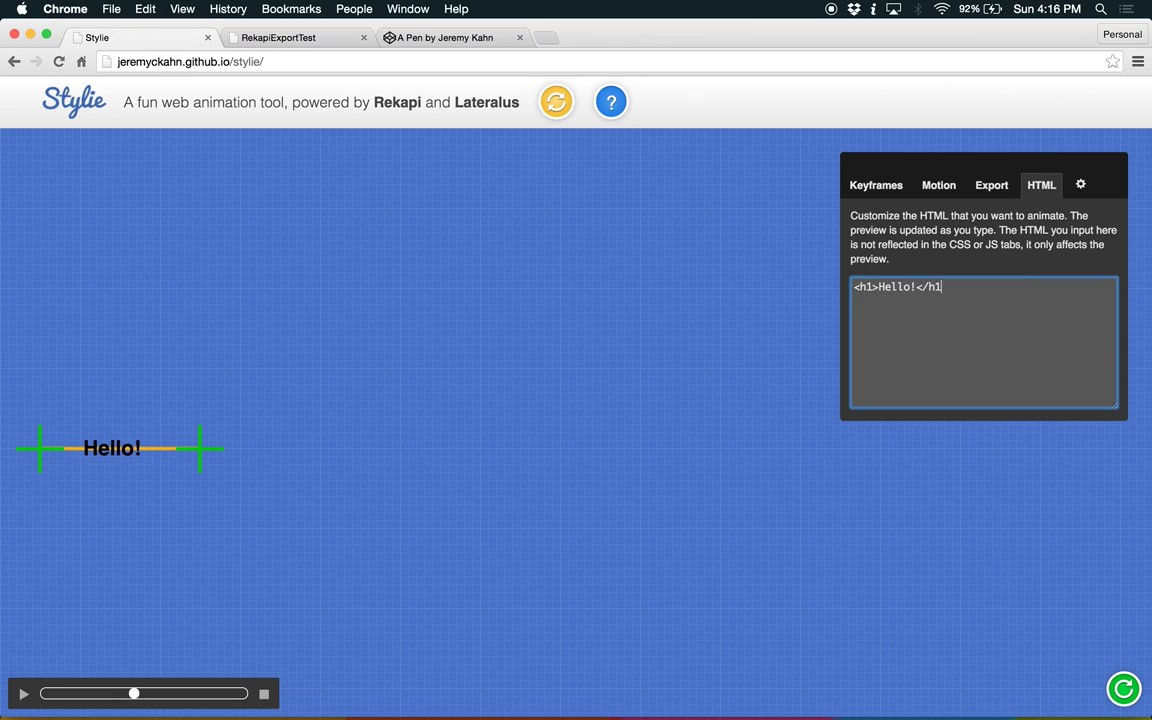
pyautogui.click(21, 694)
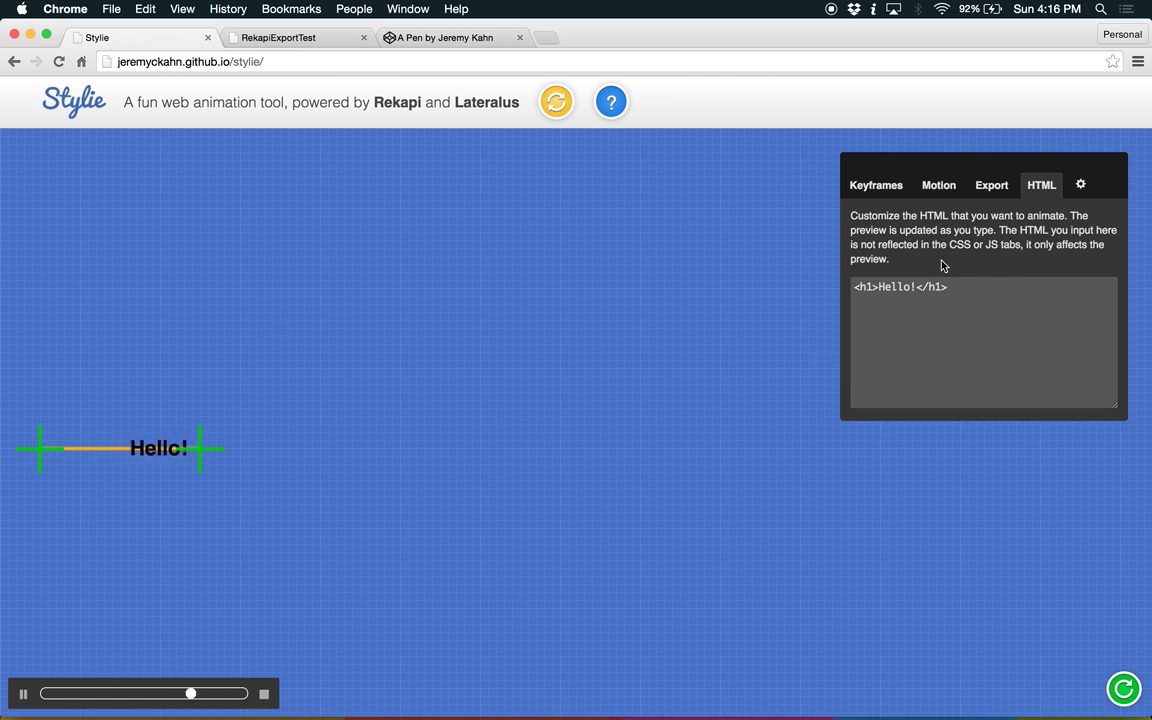
# Correct the heading's text so it reads Hello! and finish editing the HTML
pyautogui.click(912, 287)
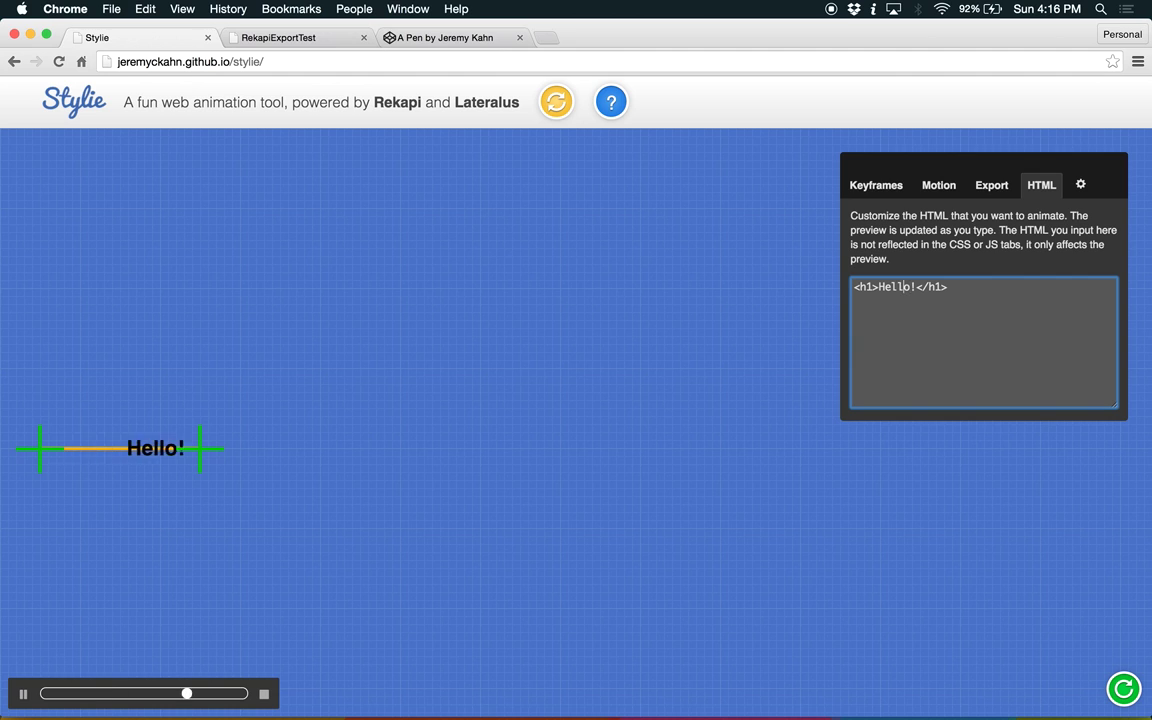
pyautogui.write('oooooooooo')
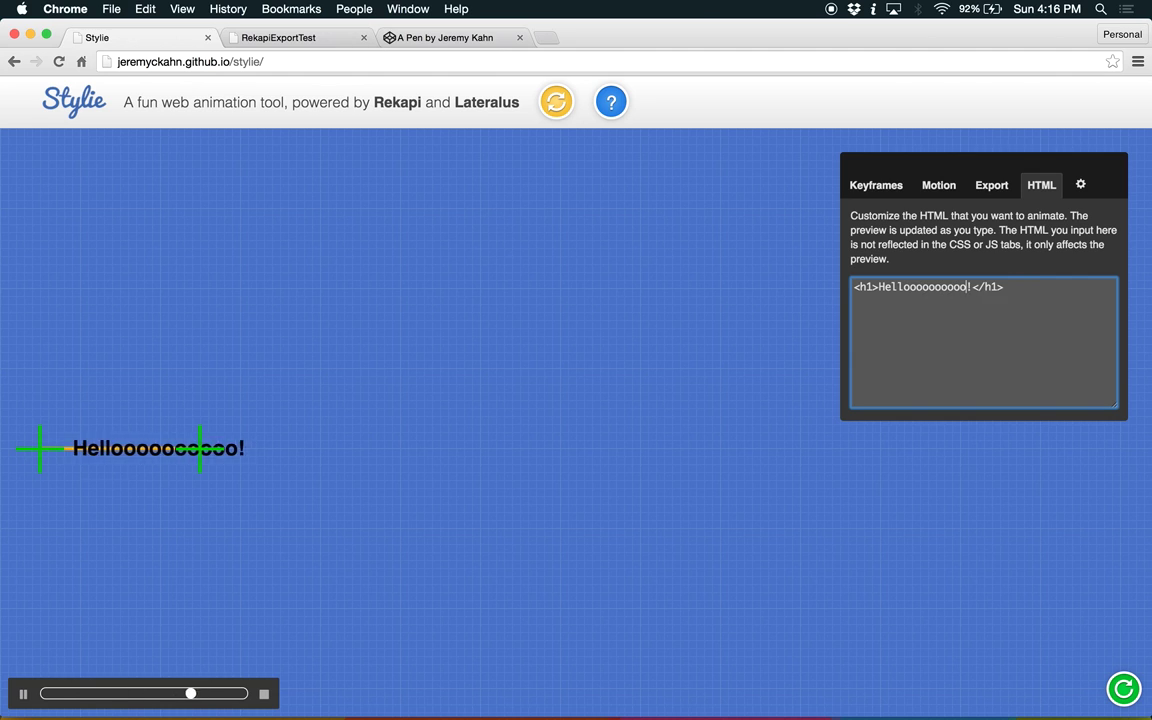
pyautogui.write('ooooo')
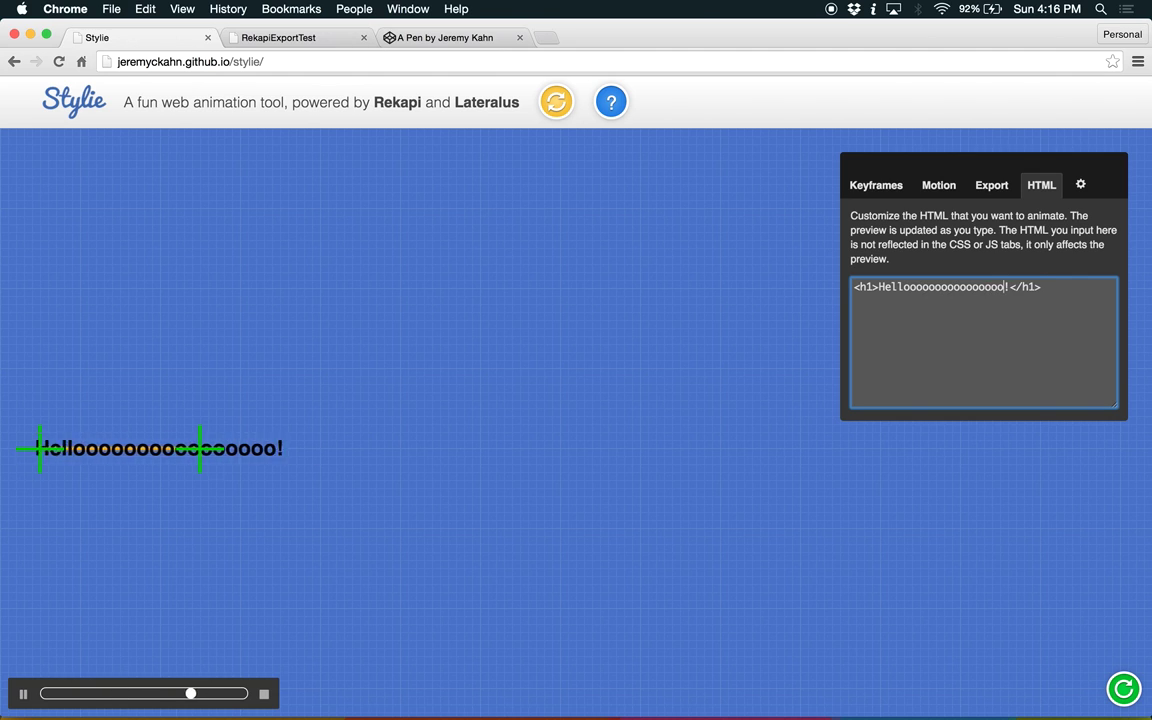
pyautogui.hotkey('shift', 'Left')
pyautogui.hotkey('shift', 'Left')
pyautogui.hotkey('shift', 'Left')
pyautogui.hotkey('shift', 'Left')
pyautogui.hotkey('shift', 'Left')
pyautogui.hotkey('shift', 'Left')
pyautogui.hotkey('shift', 'Left')
pyautogui.hotkey('shift', 'Left')
pyautogui.hotkey('shift', 'Left')
pyautogui.hotkey('shift', 'Left')
pyautogui.hotkey('shift', 'Left')
pyautogui.hotkey('shift', 'Left')
pyautogui.hotkey('shift', 'Left')
pyautogui.hotkey('shift', 'Left')
pyautogui.hotkey('shift', 'Left')
pyautogui.hotkey('shift', 'Left')
pyautogui.hotkey('shift', 'Left')
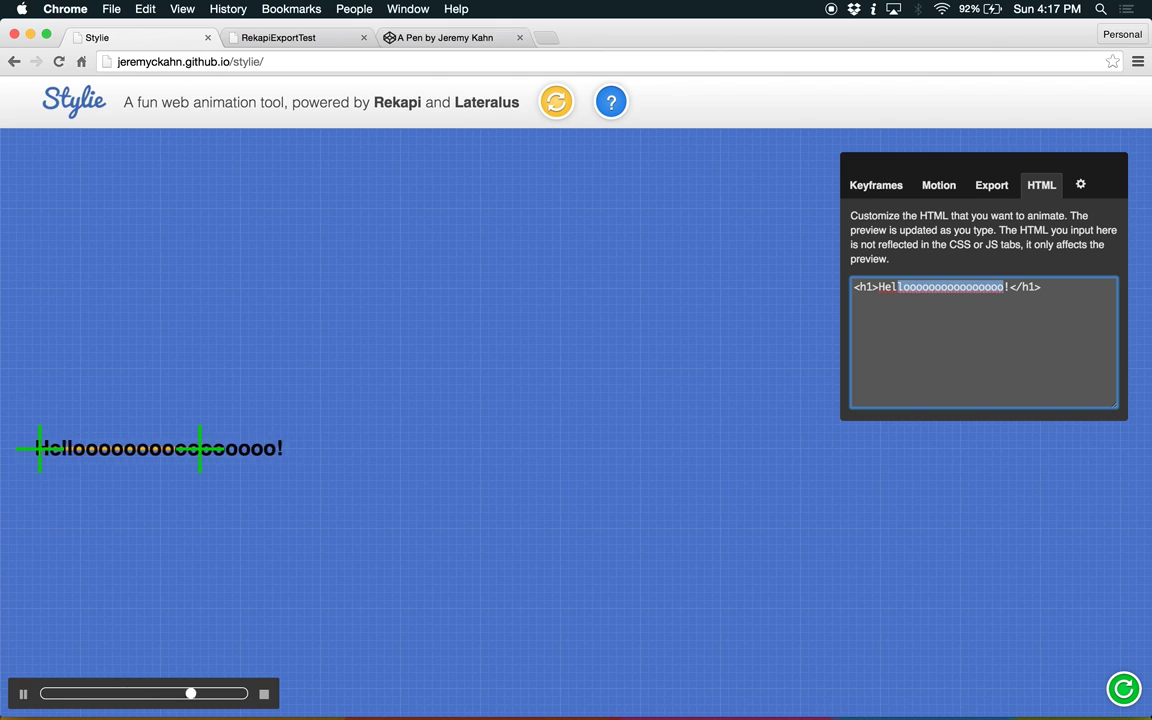
pyautogui.write('lo')
pyautogui.click(729, 417)
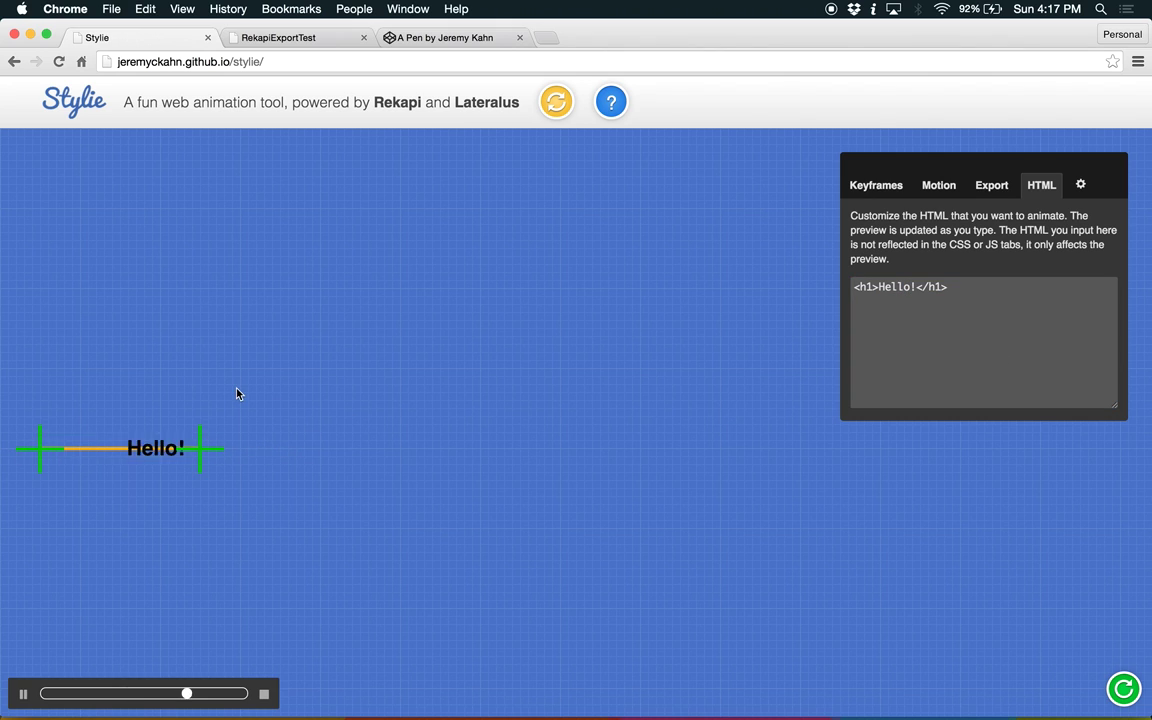
# Rotate the end keyframe about 30° and move both keyframes to make a downward diagonal path
pyautogui.press('shift')
pyautogui.moveTo(199, 353); pyautogui.dragTo(122, 392)
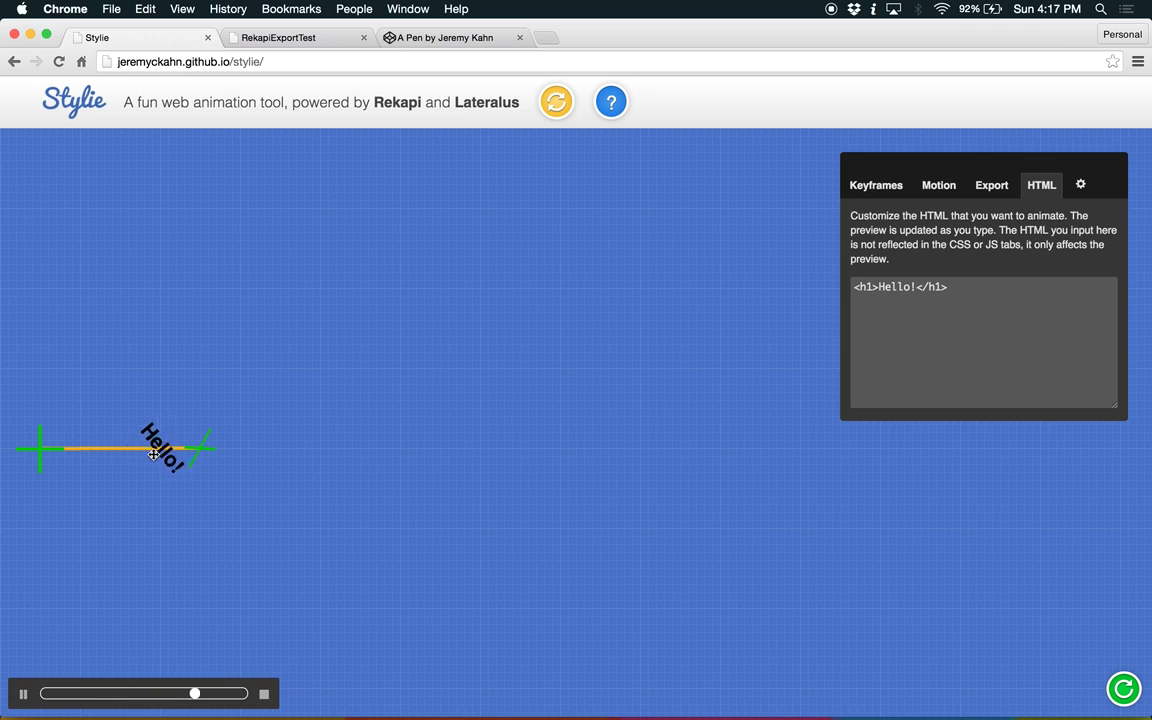
pyautogui.moveTo(45, 466); pyautogui.dragTo(160, 318)
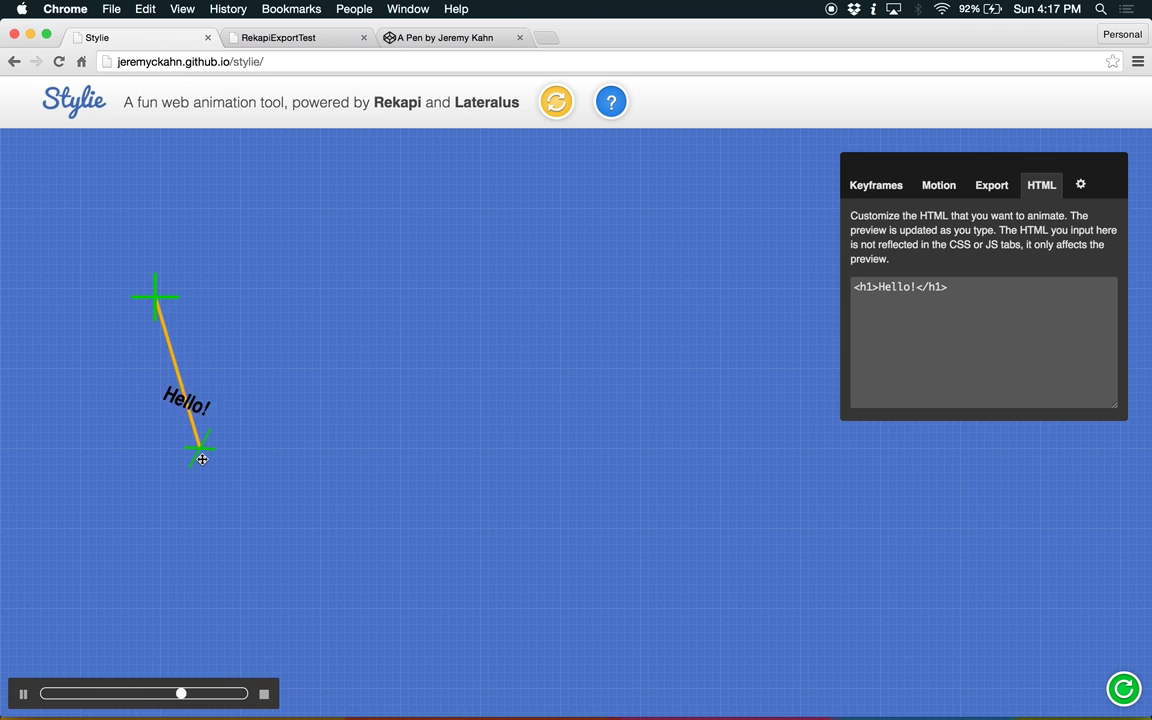
pyautogui.moveTo(202, 459); pyautogui.dragTo(305, 411)
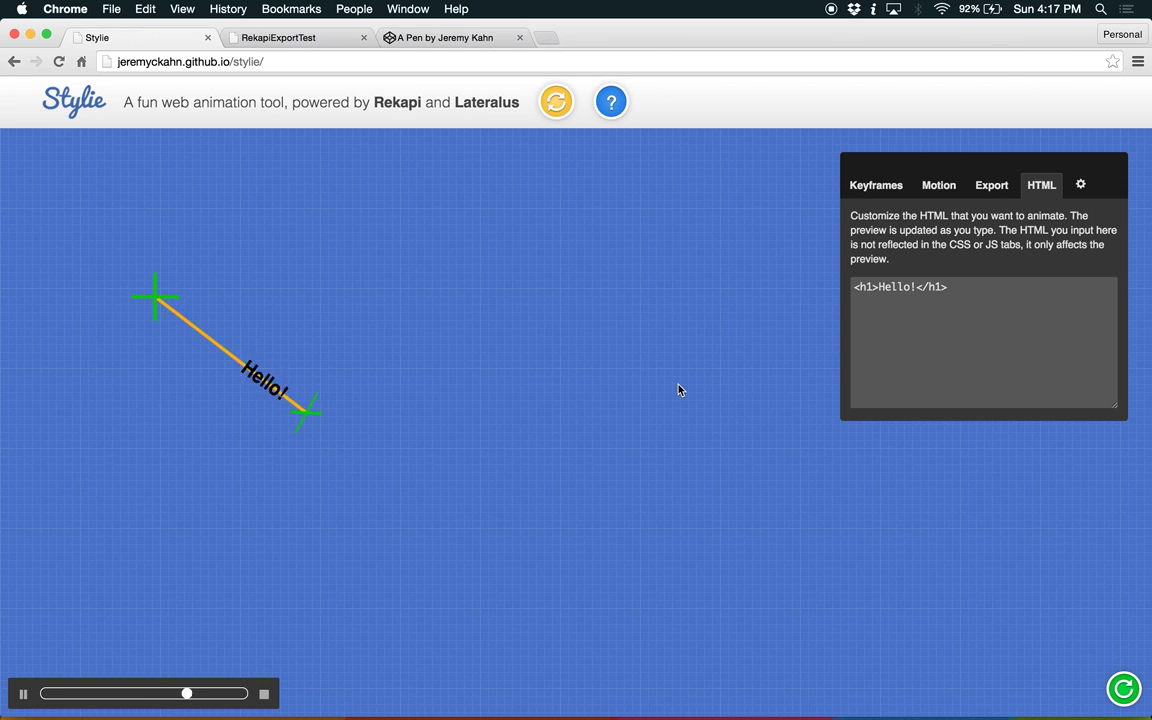
# Undo the HTML edits back to the circle image tag, then scrub the timeline earlier
pyautogui.click(990, 345)
pyautogui.write('ooooooooooooooo')
pyautogui.hotkey('shift', 'Left')
pyautogui.hotkey('shift', 'Left')
pyautogui.hotkey('shift', 'Left')
pyautogui.hotkey('shift', 'Left')
pyautogui.hotkey('shift', 'Left')
pyautogui.hotkey('shift', 'Left')
pyautogui.hotkey('shift', 'Left')
pyautogui.hotkey('shift', 'Left')
pyautogui.hotkey('shift', 'Left')
pyautogui.hotkey('shift', 'Left')
pyautogui.hotkey('shift', 'Left')
pyautogui.hotkey('shift', 'Left')
pyautogui.hotkey('shift', 'Left')
pyautogui.hotkey('shift', 'Left')
pyautogui.hotkey('shift', 'Left')
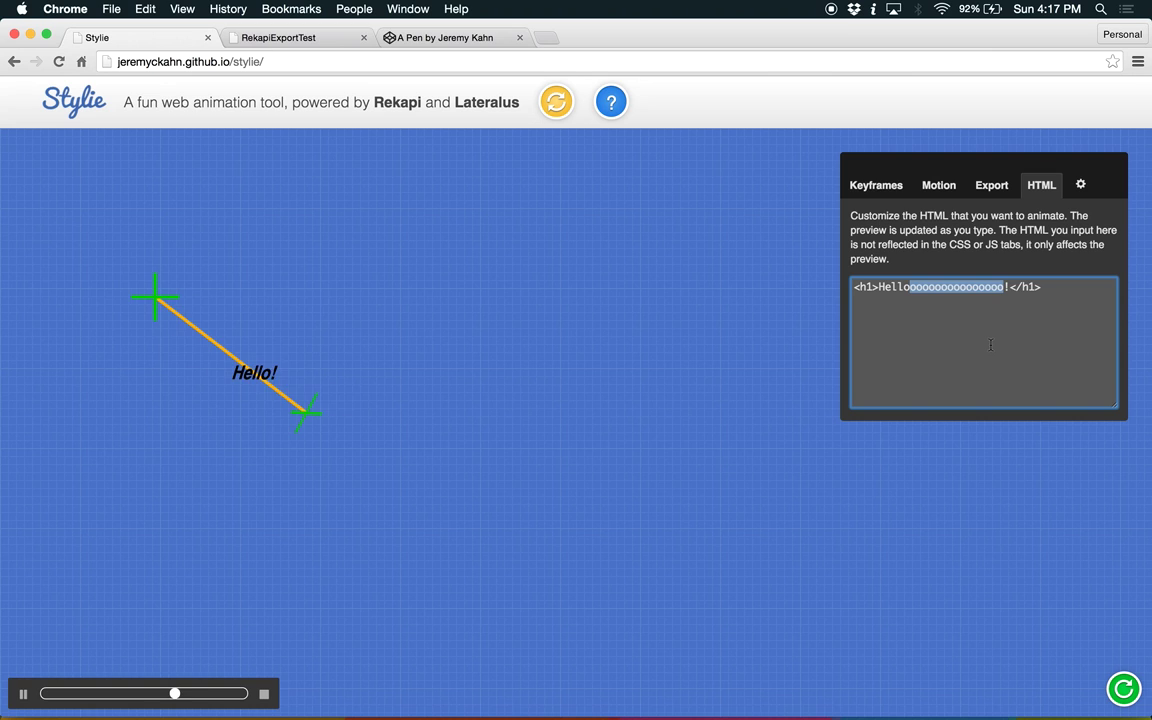
pyautogui.press('super+z')
pyautogui.press('super+z')
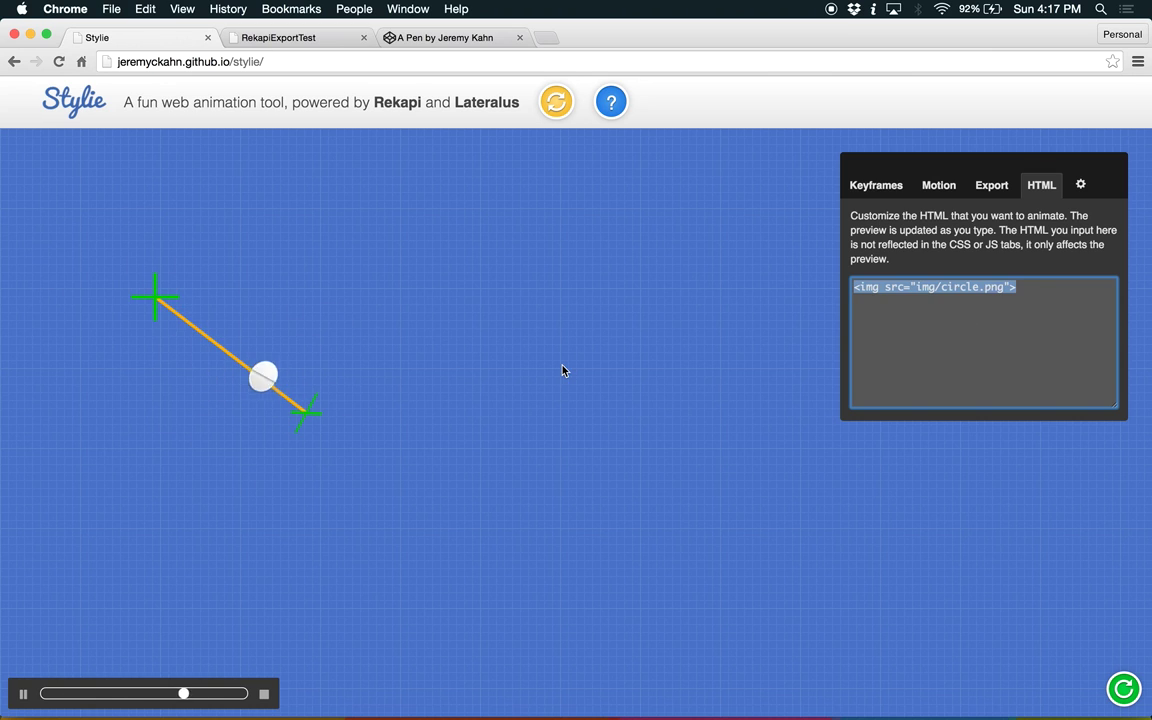
pyautogui.click(562, 371)
pyautogui.click(123, 694)
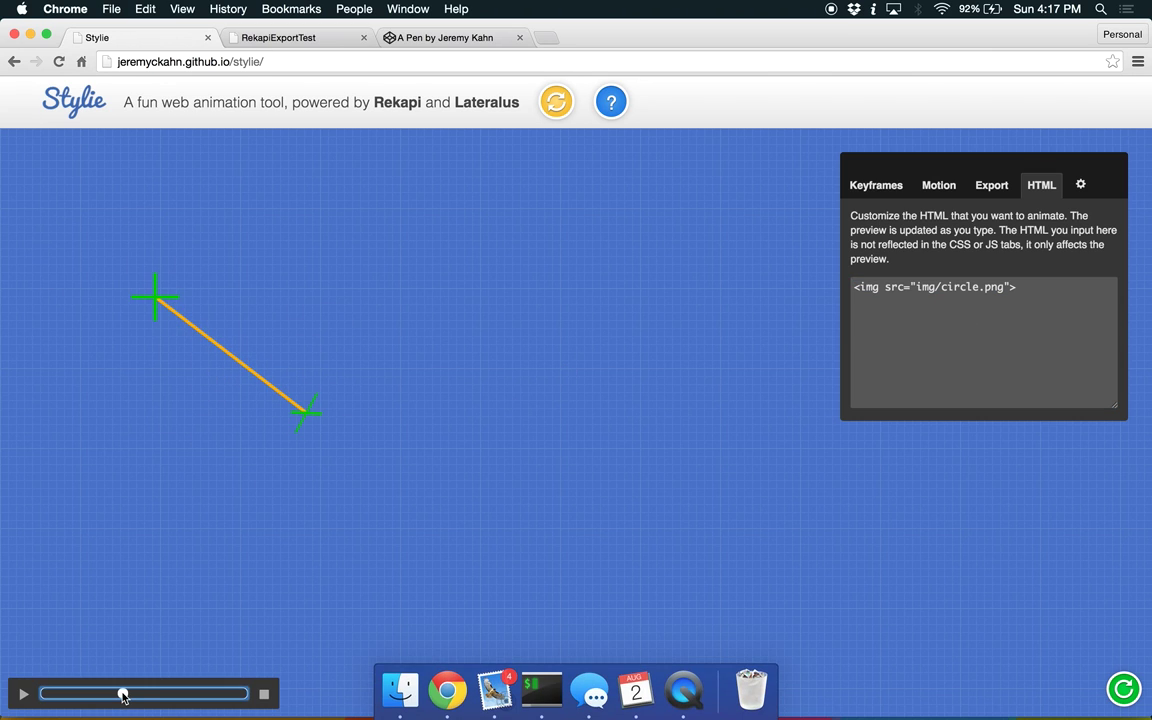
# Save the current animation under the name 'My awesome animation'
pyautogui.click(1081, 186)
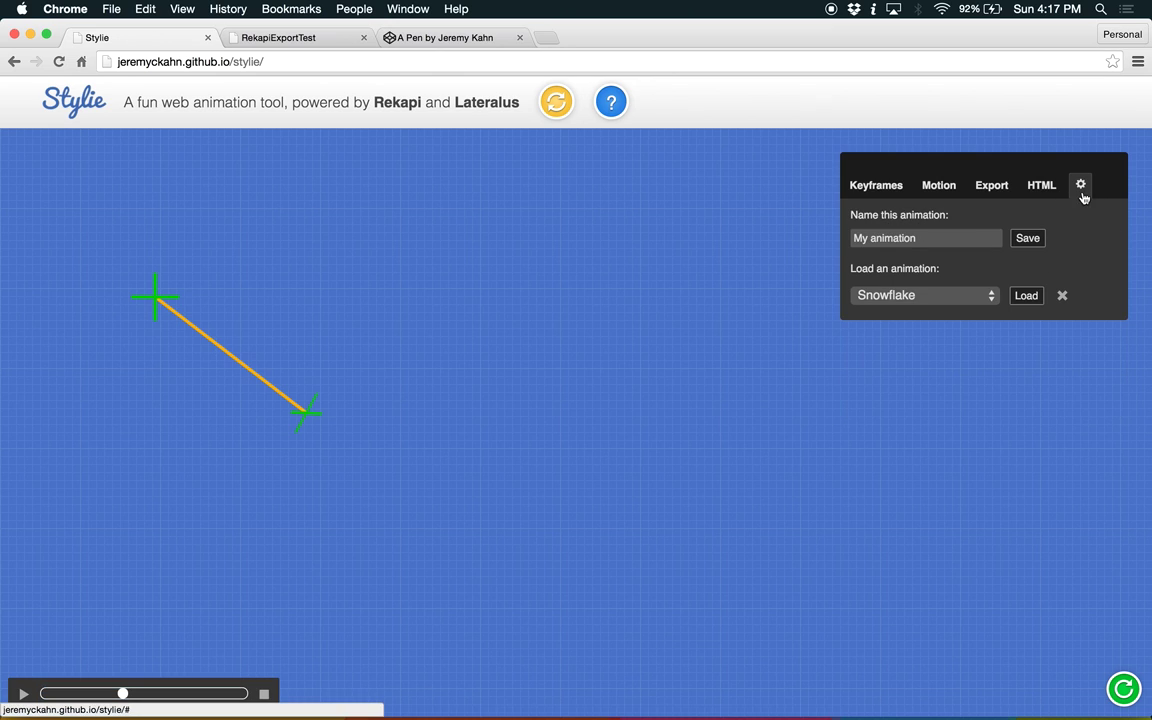
pyautogui.moveTo(964, 229); pyautogui.dragTo(815, 231)
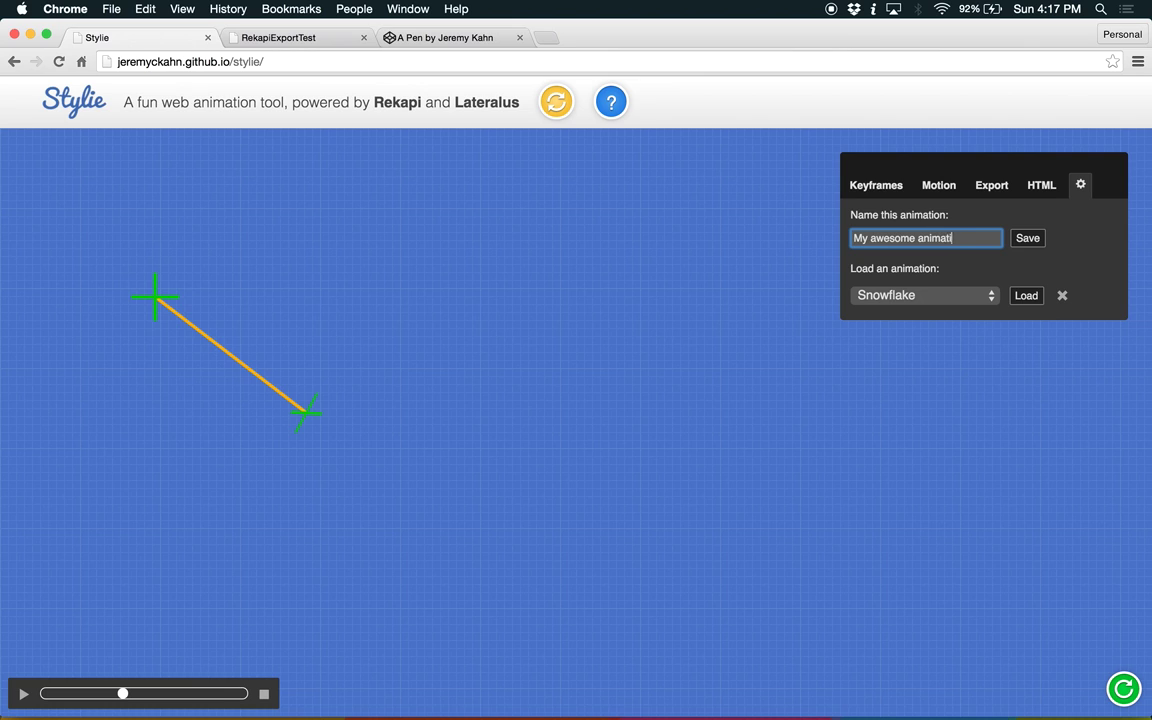
pyautogui.click(1032, 248)
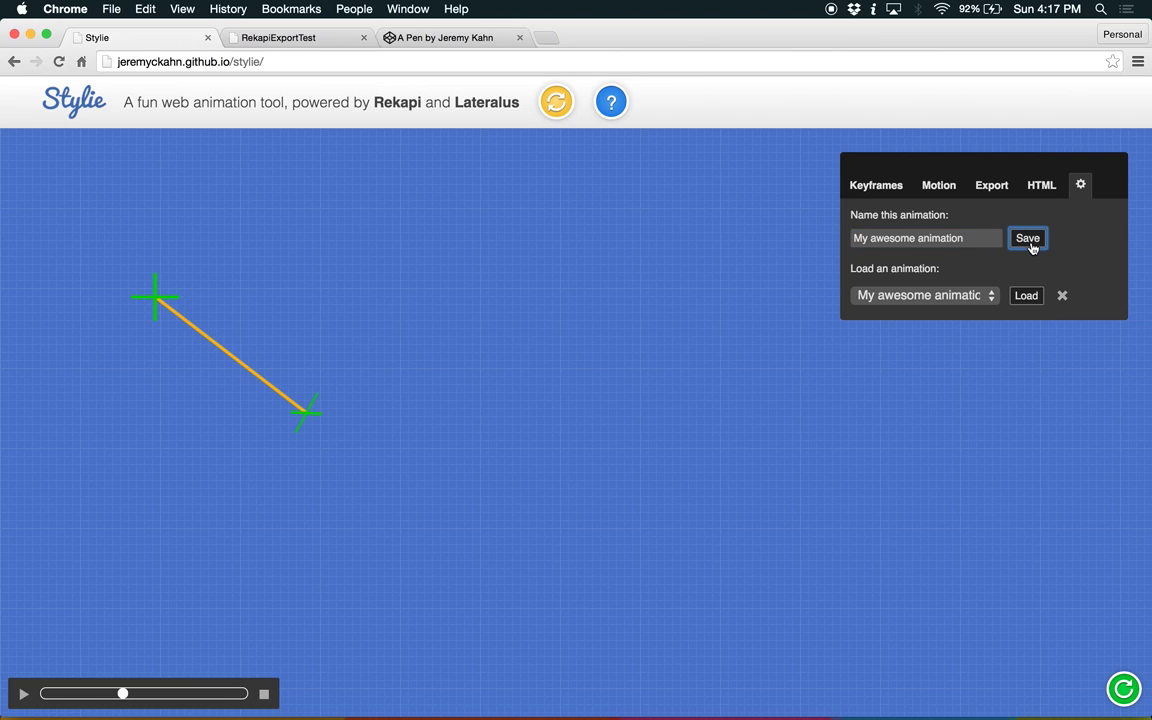
# Load the 'Just kind of flying around' animation, then load the 'Snowflake' animation
pyautogui.click(875, 295)
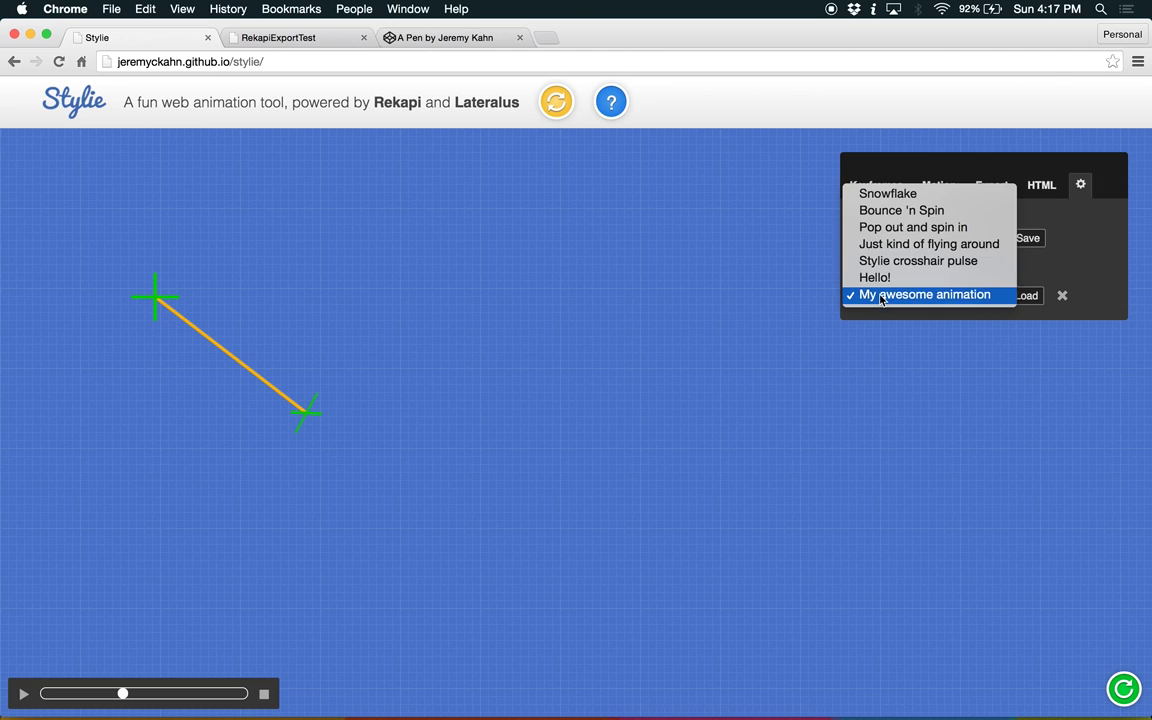
pyautogui.click(904, 247)
pyautogui.click(1026, 295)
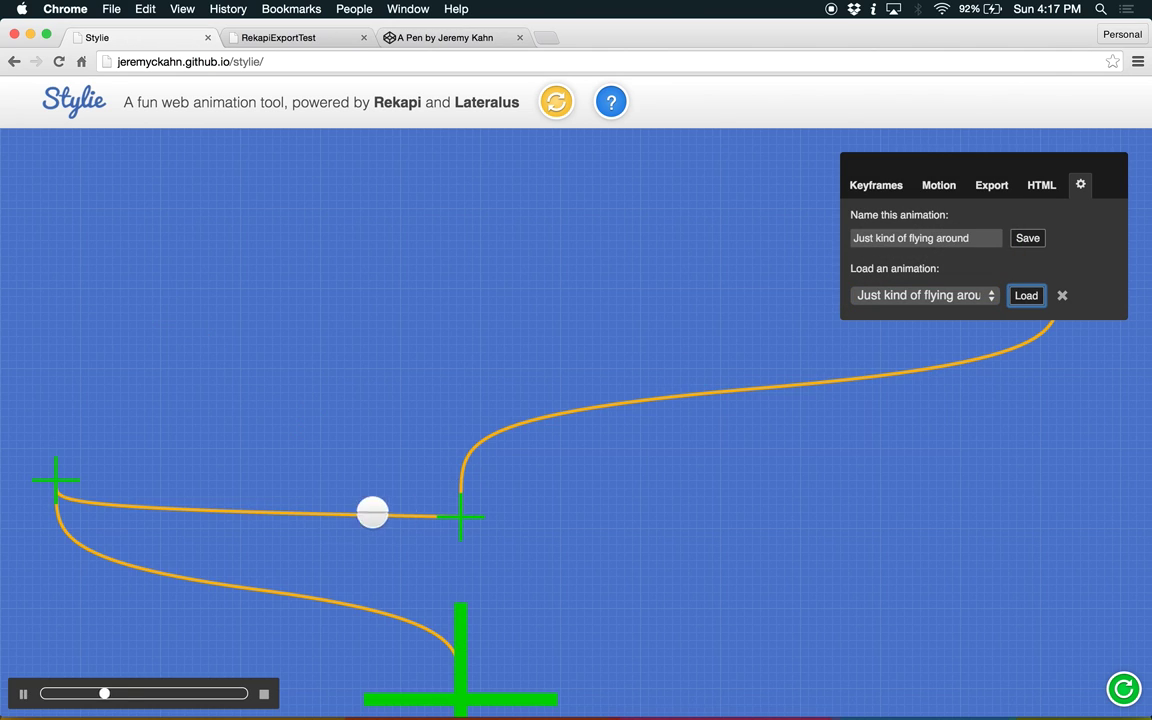
pyautogui.click(930, 295)
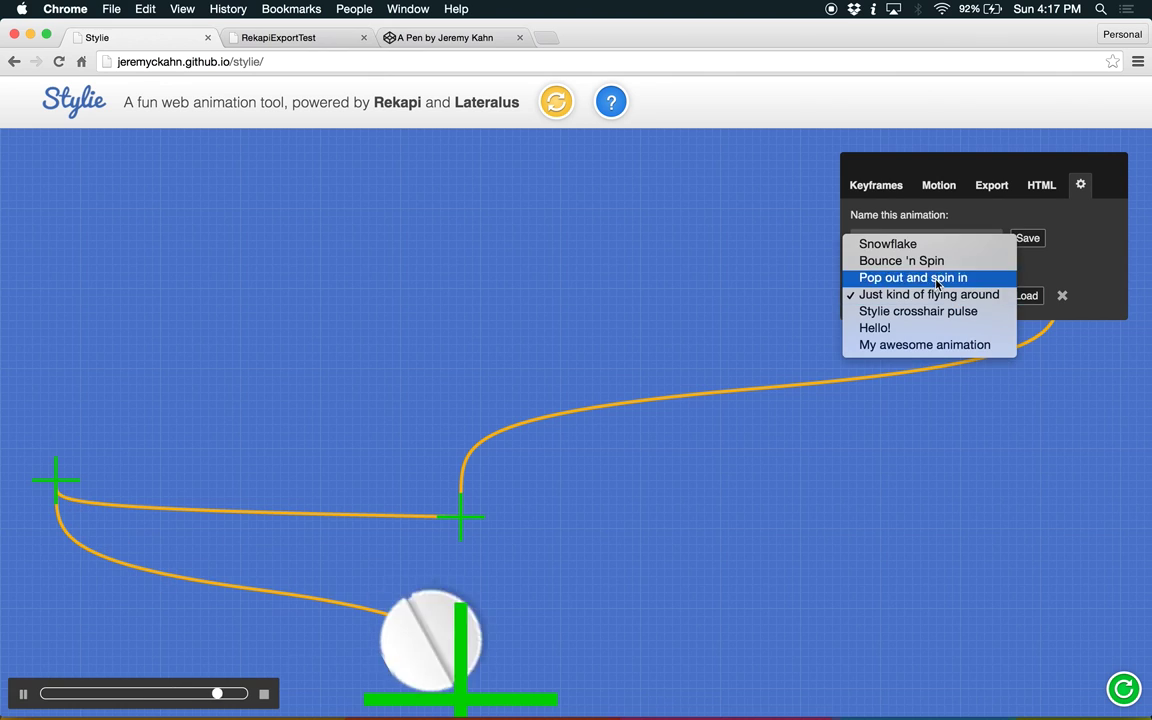
pyautogui.click(888, 244)
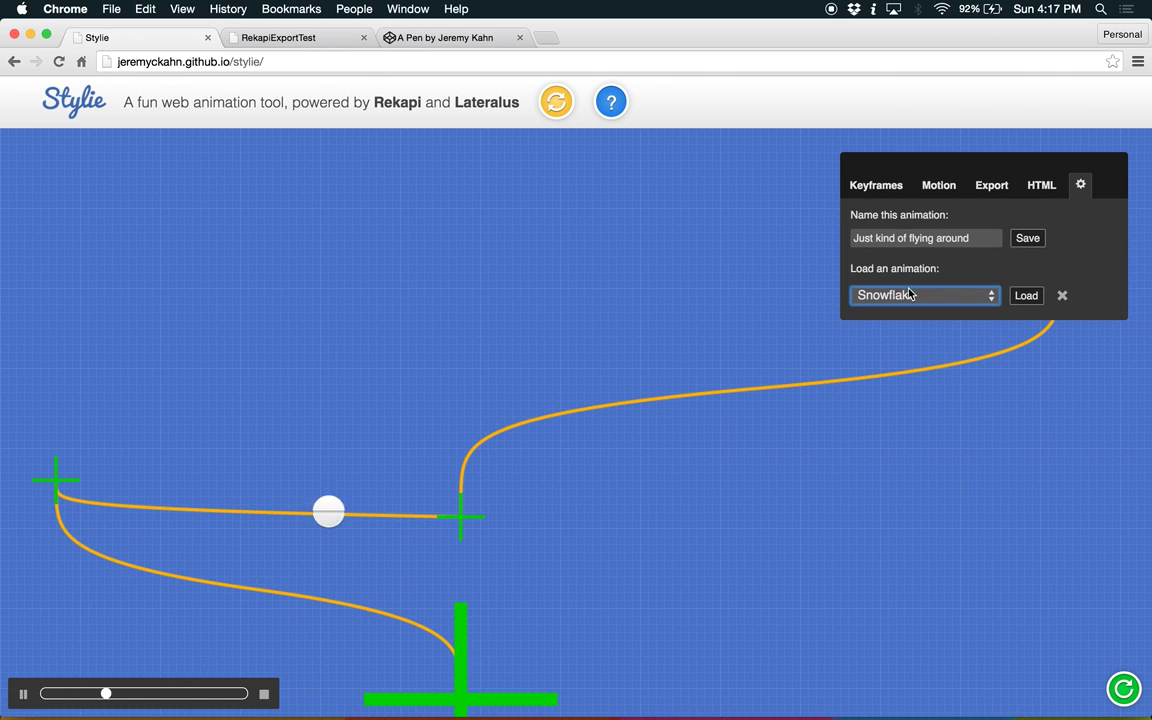
pyautogui.click(1021, 296)
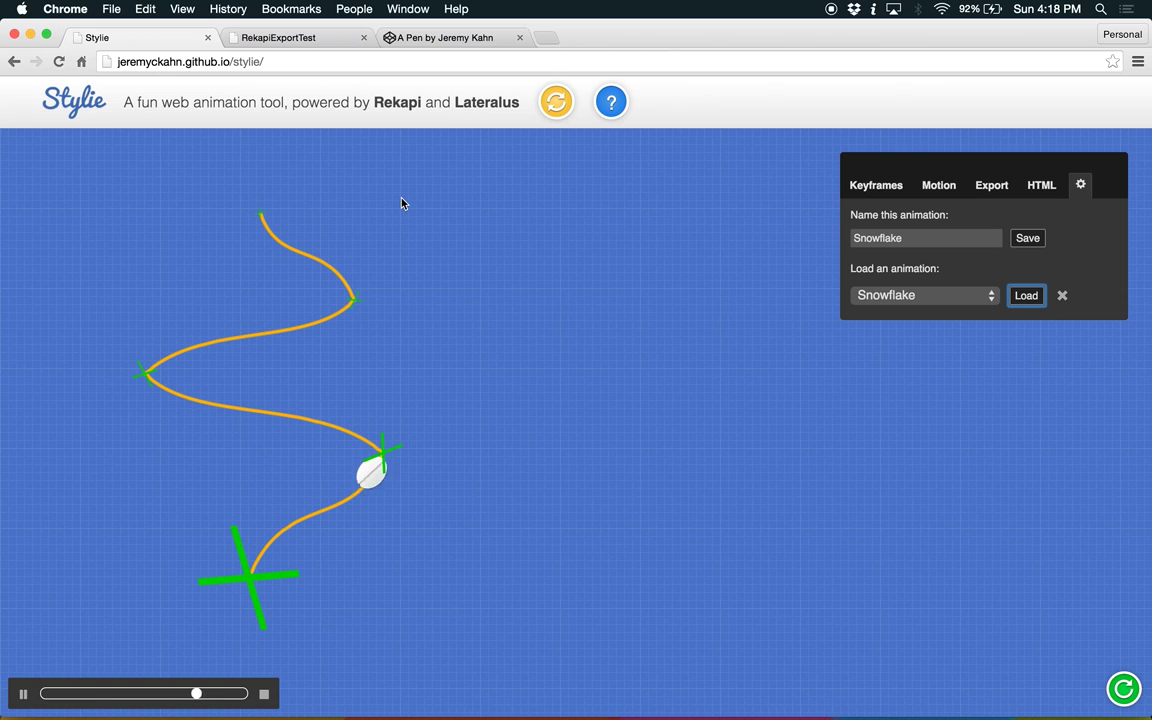
# Reload the browser page and confirm the Snowflake zigzag path is restored
pyautogui.click(59, 62)
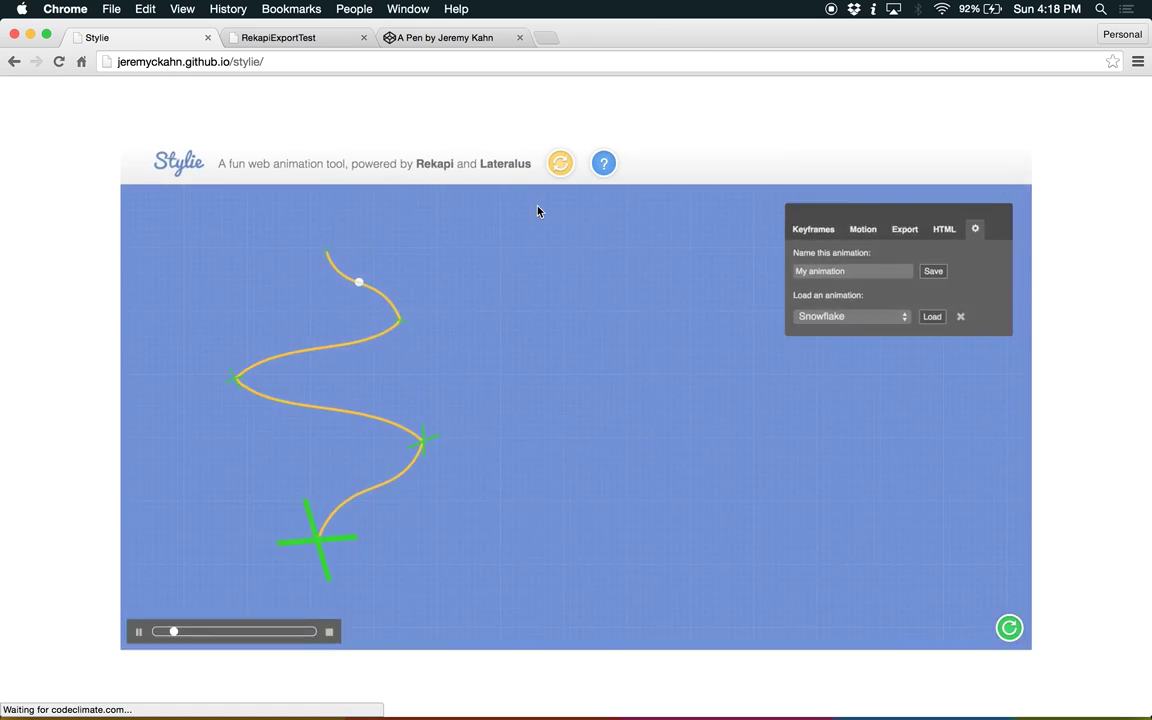